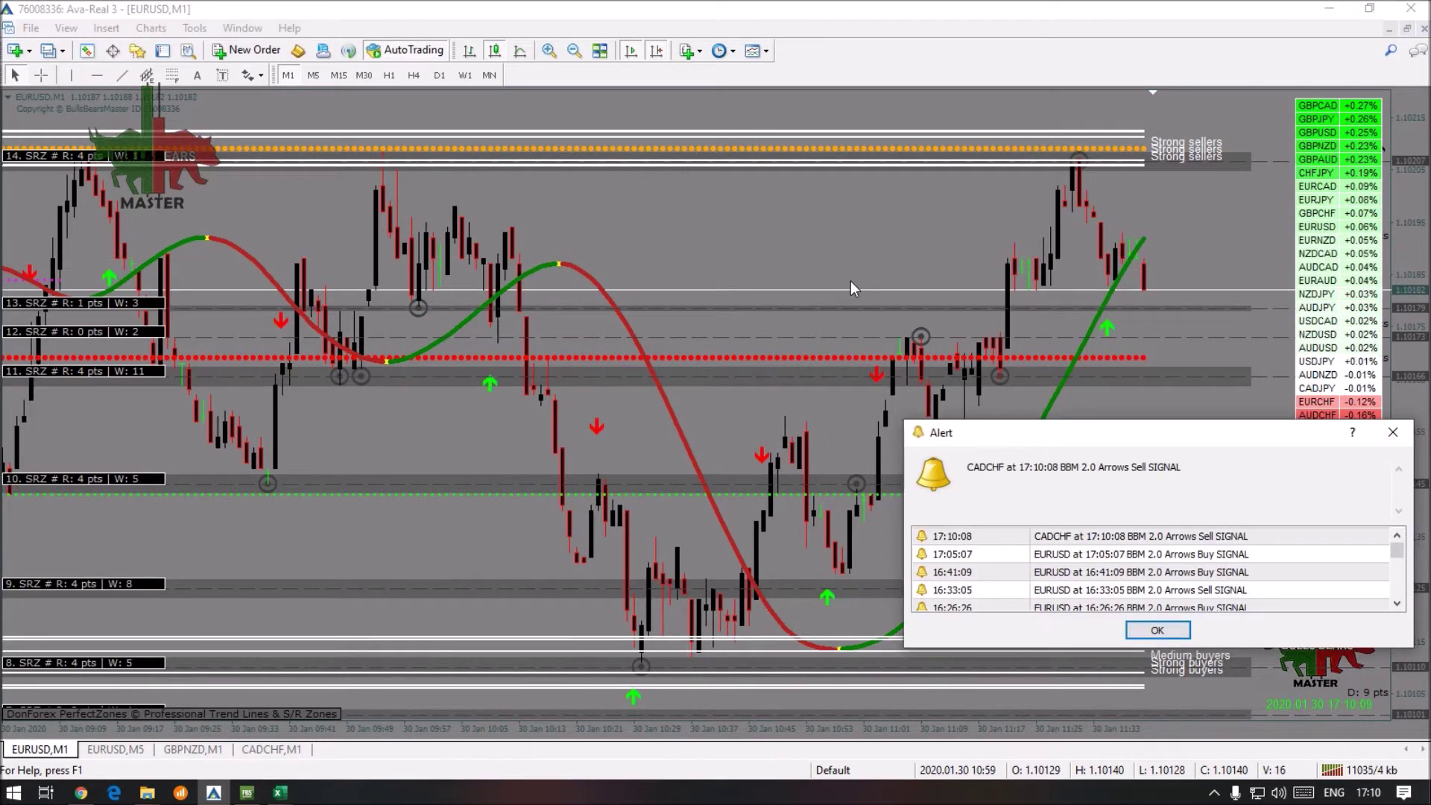
- Dismiss the signal alerts, including CADCHF sell, and adjust the EURUSD M1 chart zoom
left_click(1157, 630)
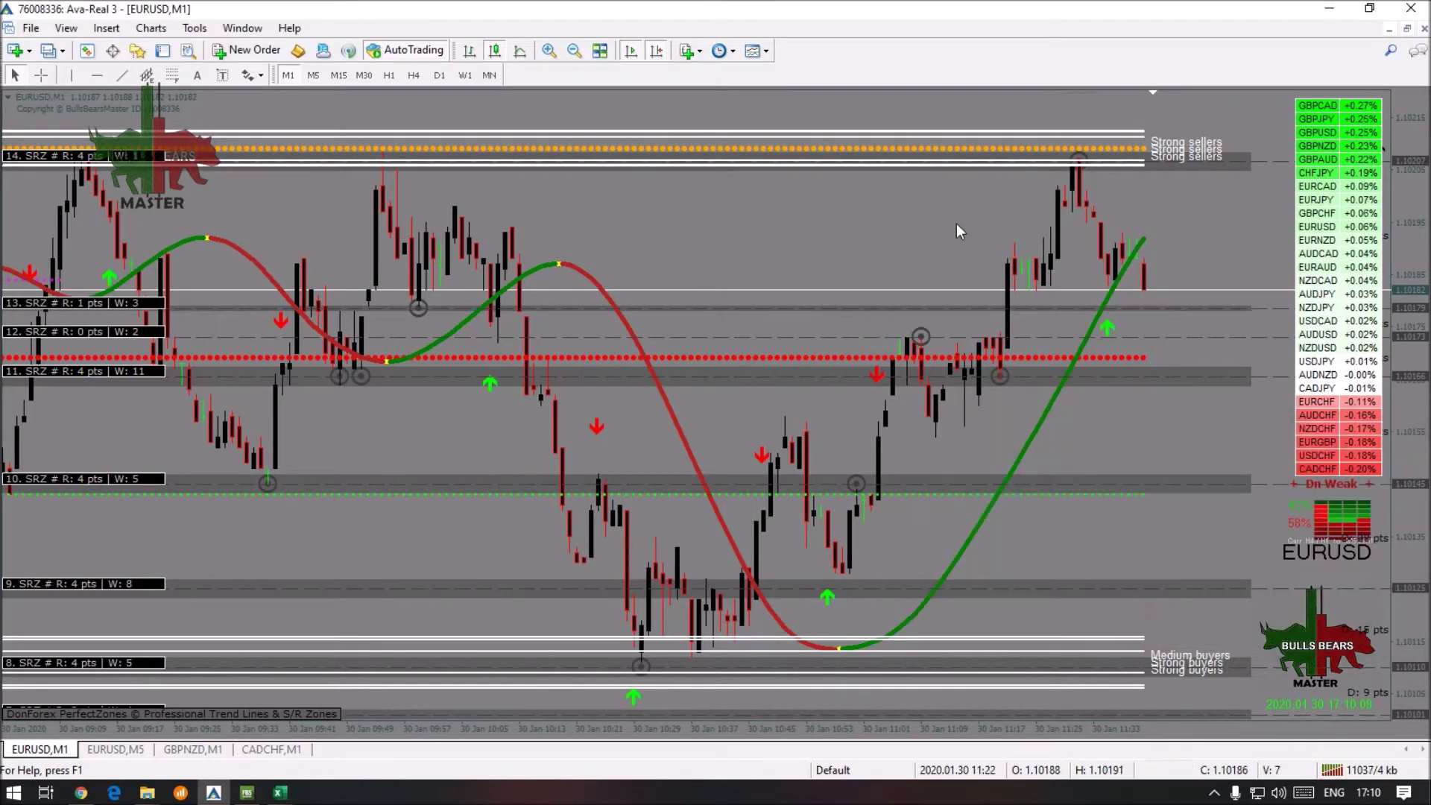
left_click(574, 51)
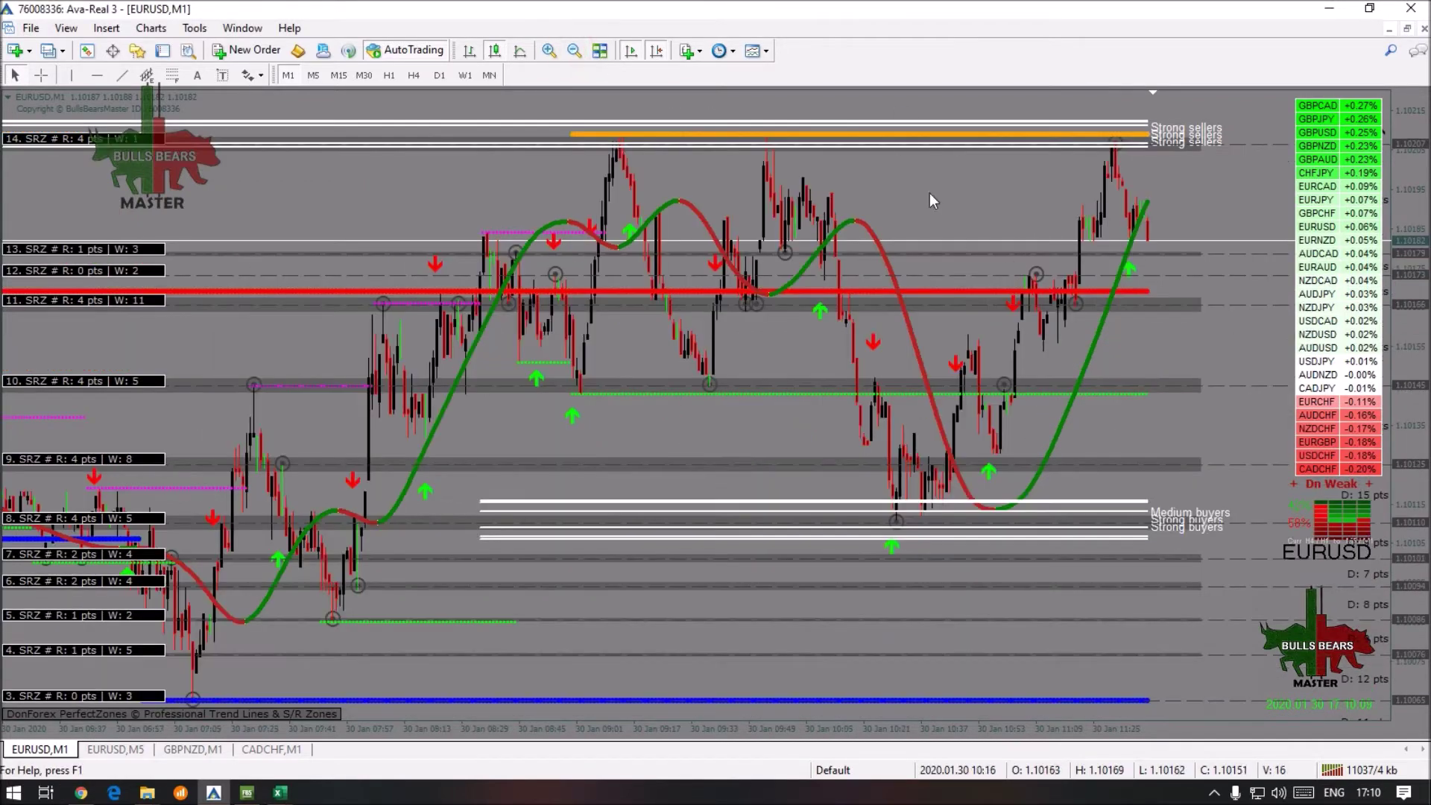
left_click(549, 50)
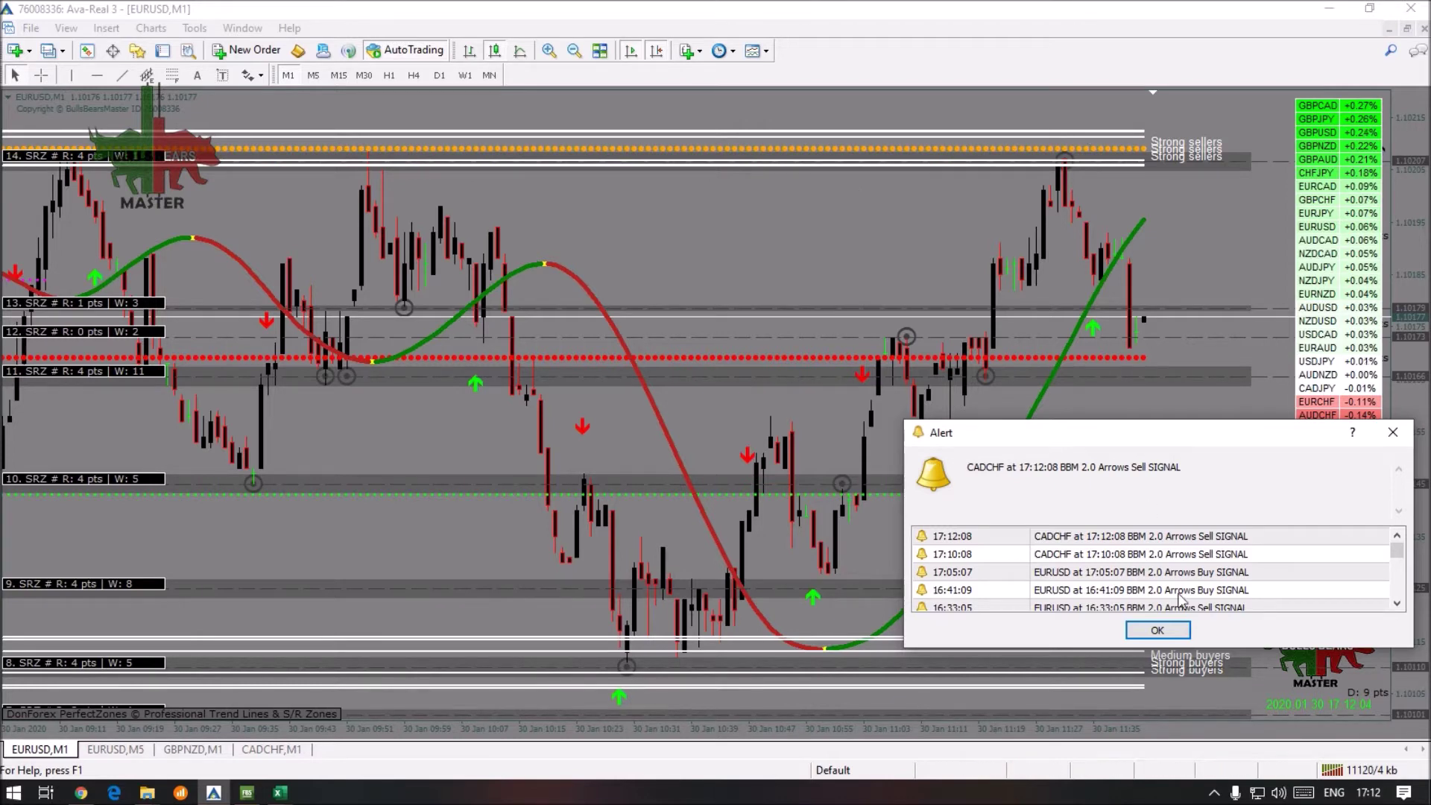
left_click(1167, 630)
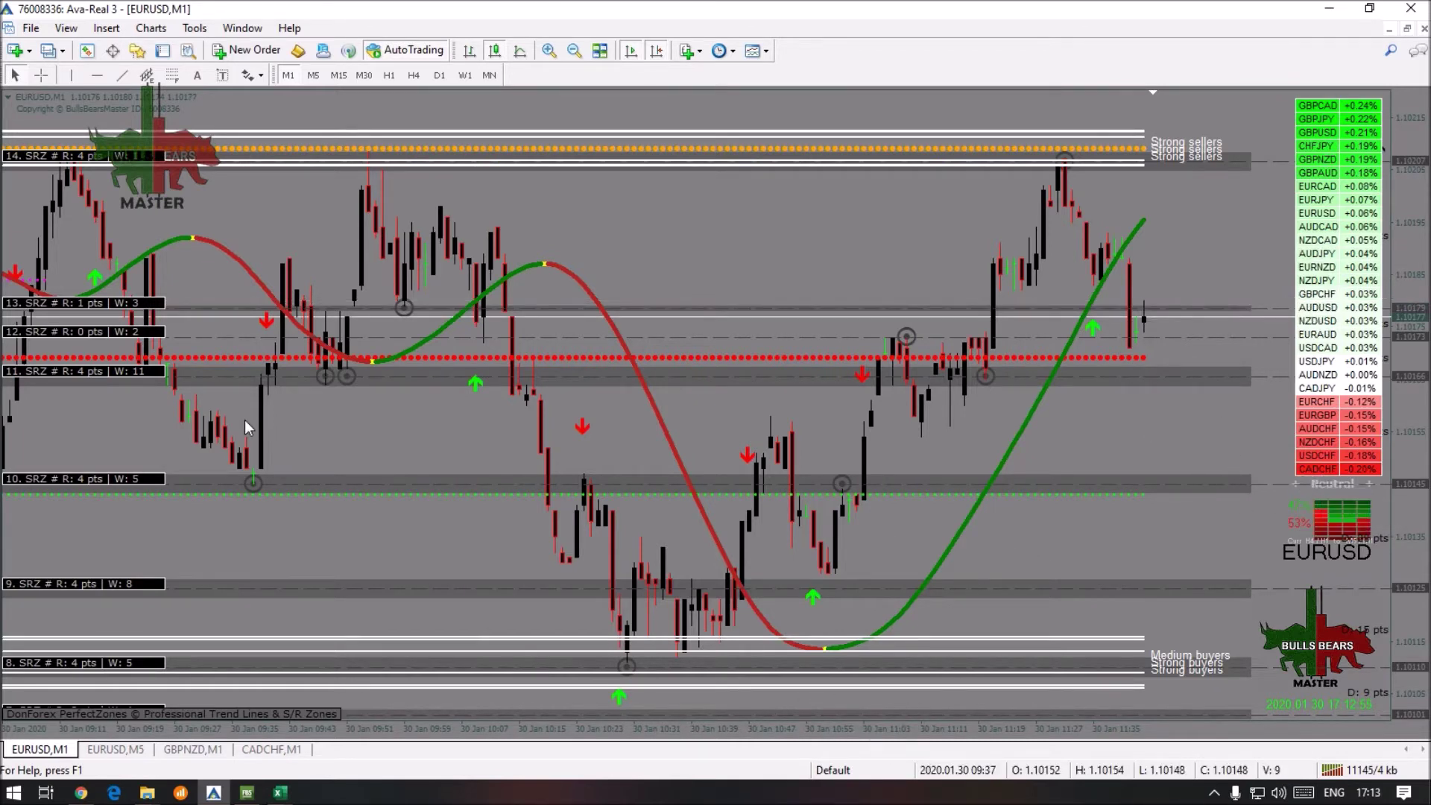
- Show the CADCHF M1 chart, dismiss the GBPNZD buy alert, and crosshair-measure two price levels
left_click(271, 749)
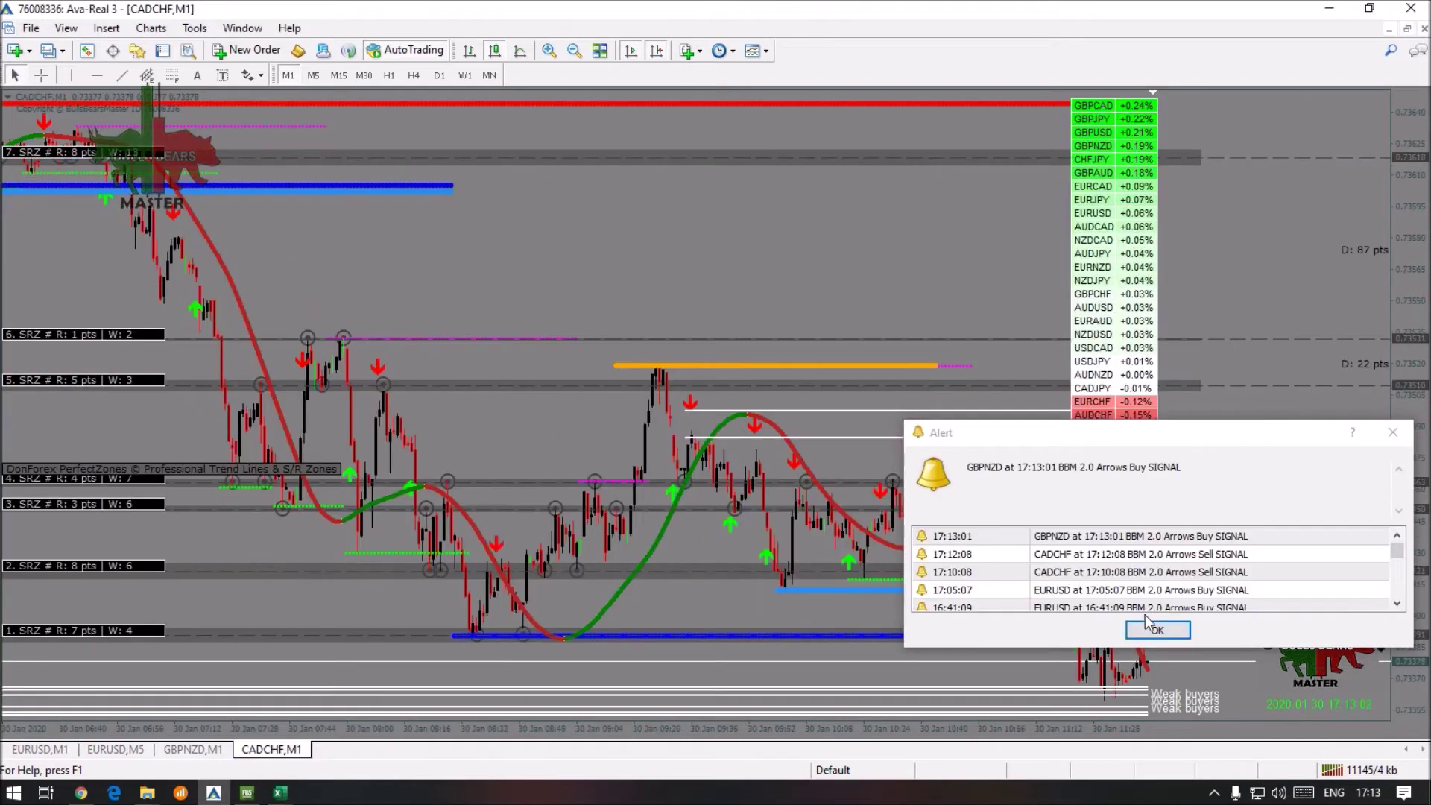
left_click(1157, 630)
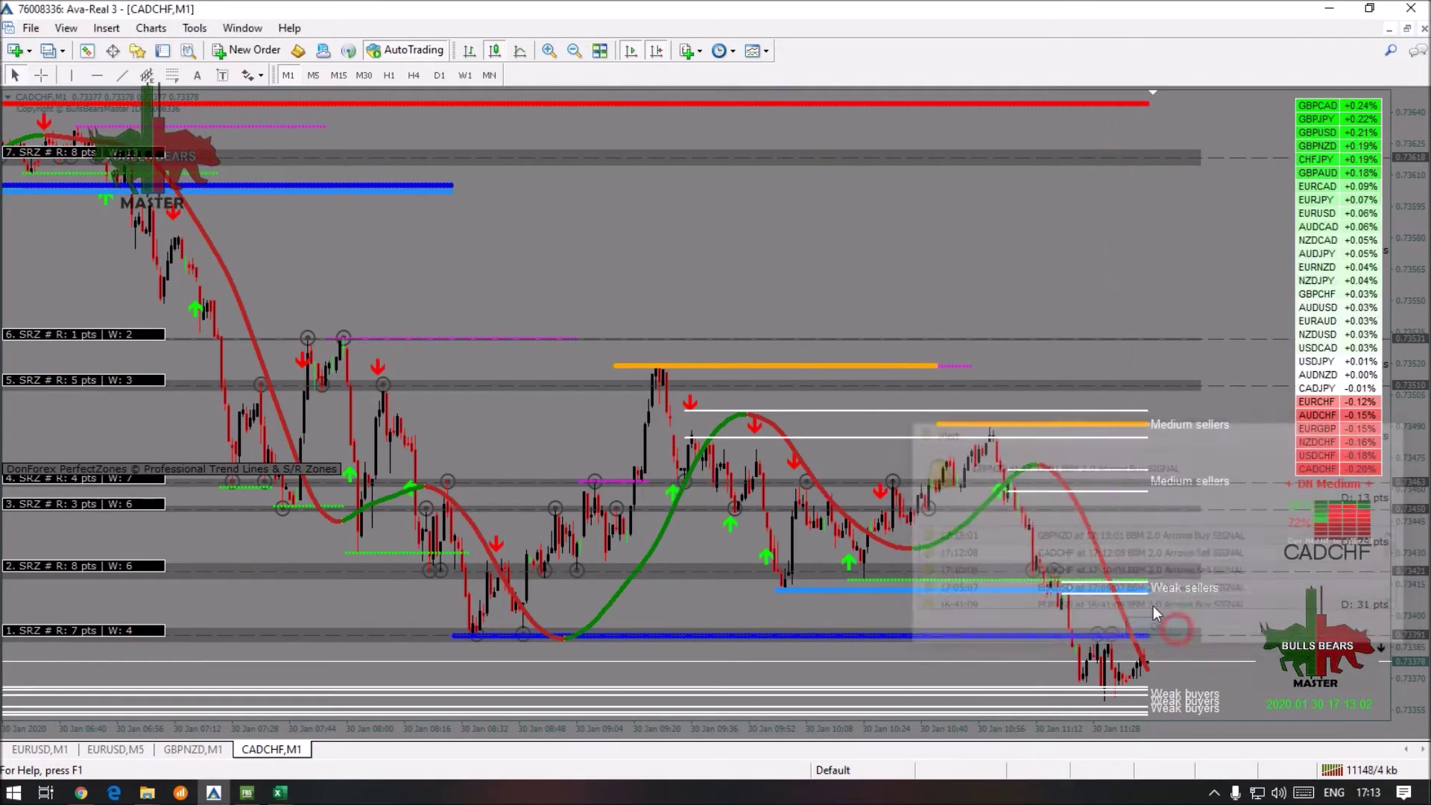
left_click(41, 74)
left_click_drag(223, 176, 609, 476)
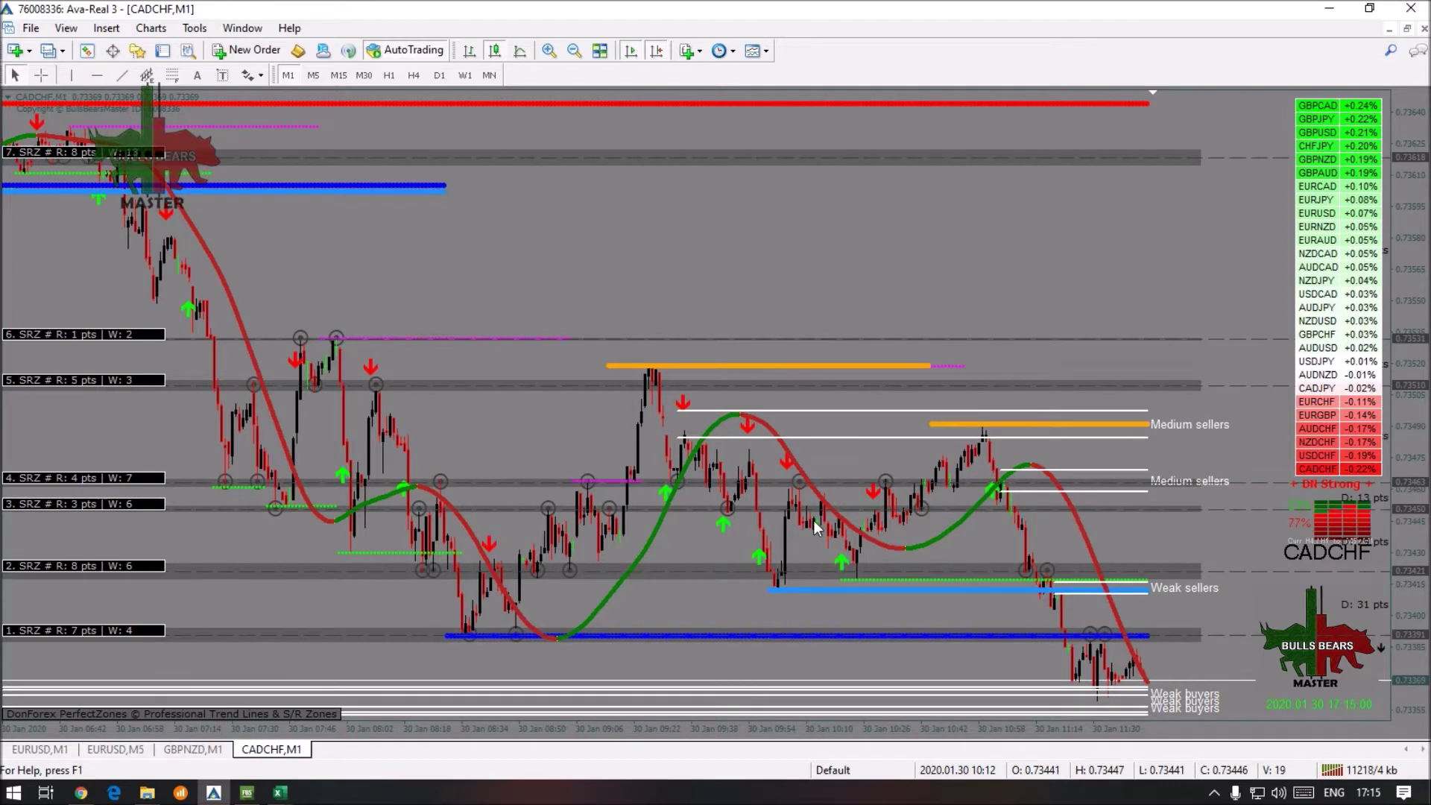
- Dismiss the new signal alert and measure the price distance between two chart points
left_click(1183, 631)
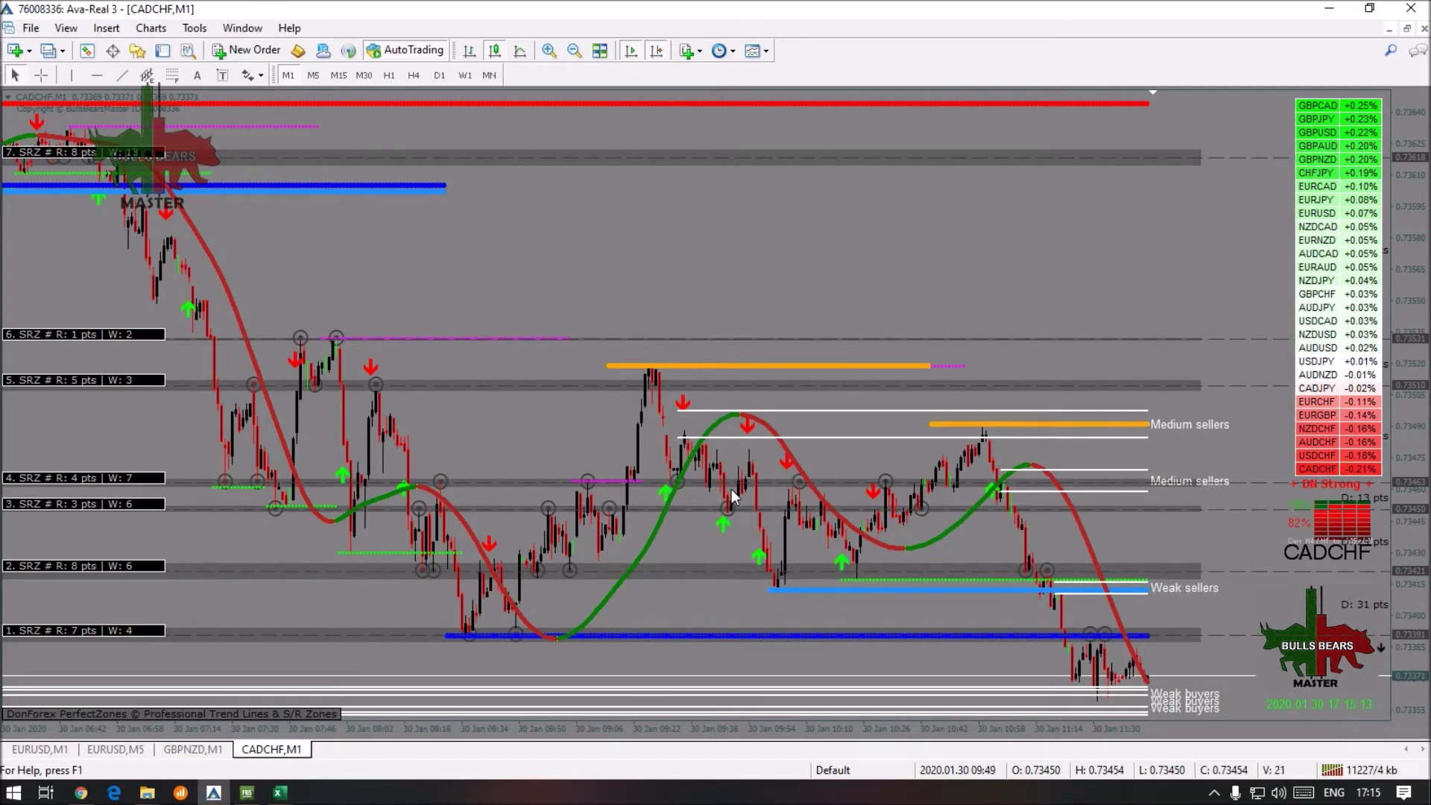
mouse_move(193, 221)
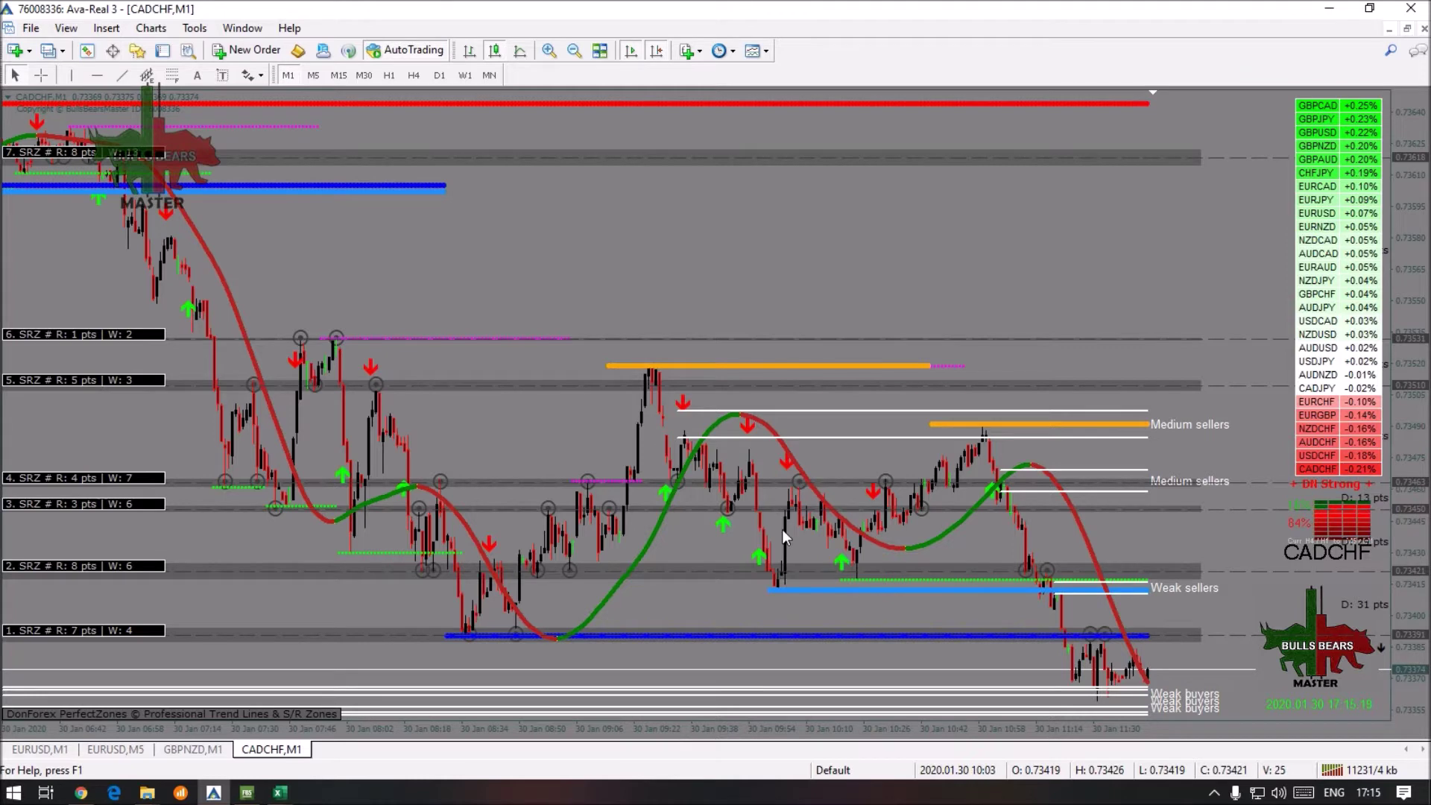
left_click(41, 75)
left_click_drag(233, 227, 327, 370)
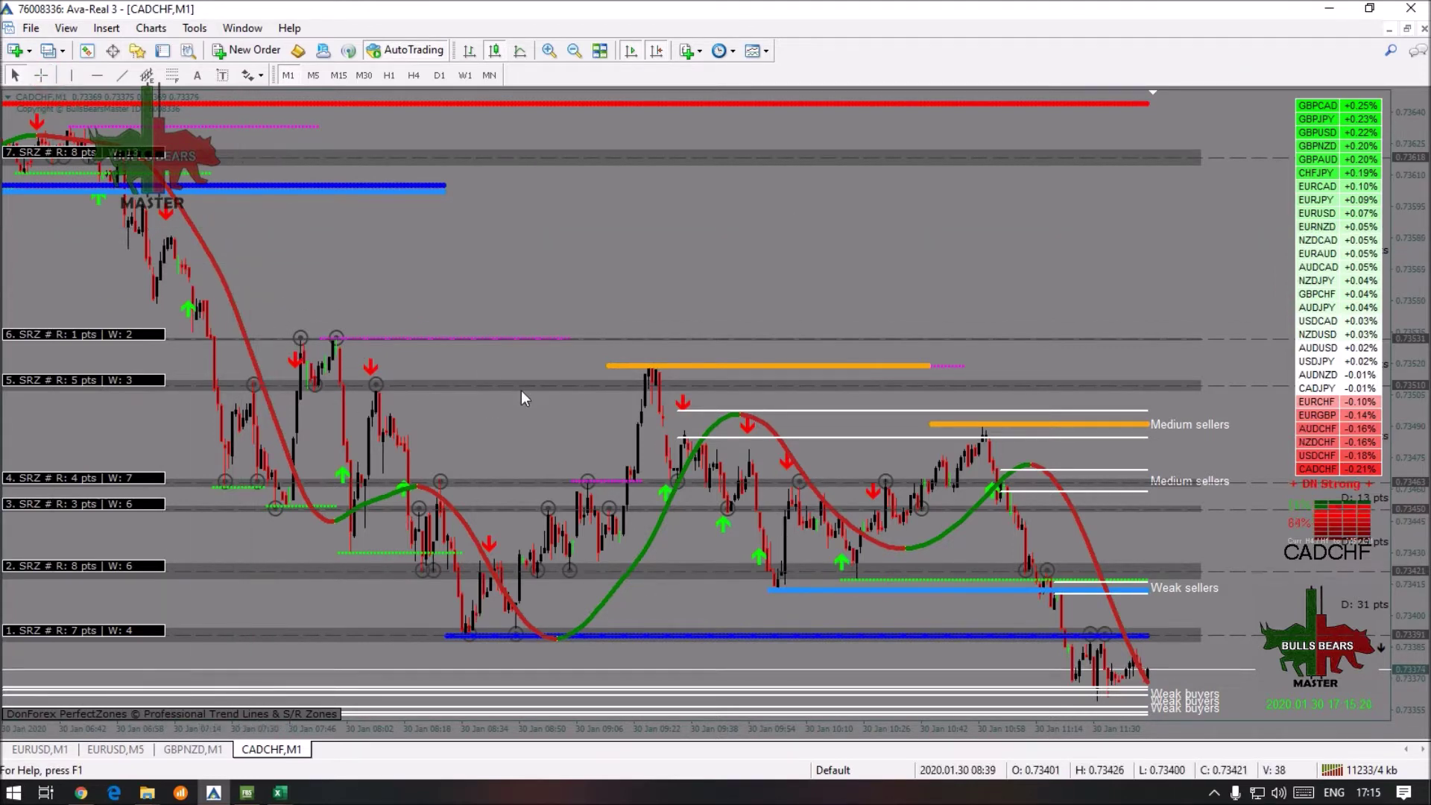
- Measure upward from the recent low, enable the crosshair, and pan back to earlier morning bars
left_click(40, 75)
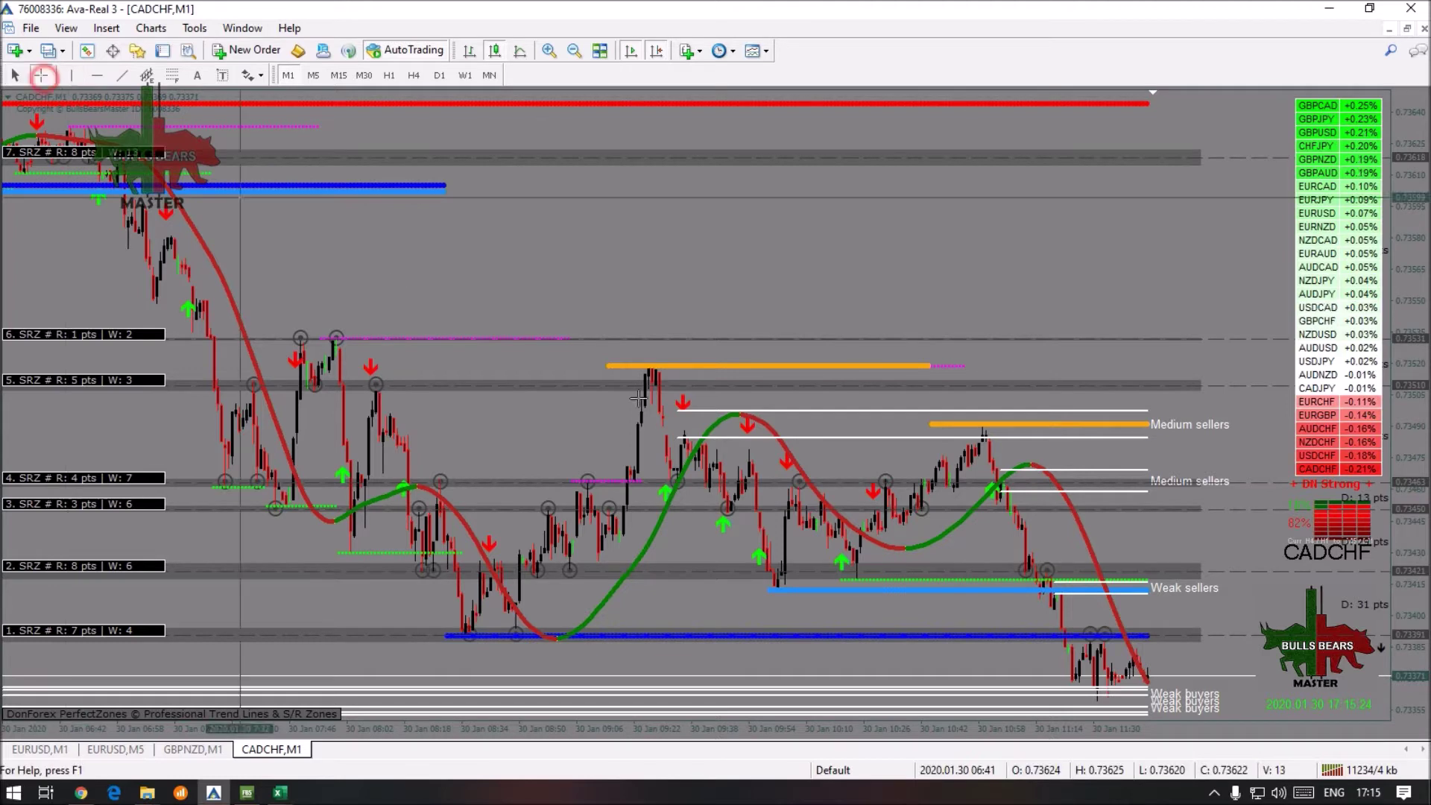
left_click_drag(771, 414, 891, 518)
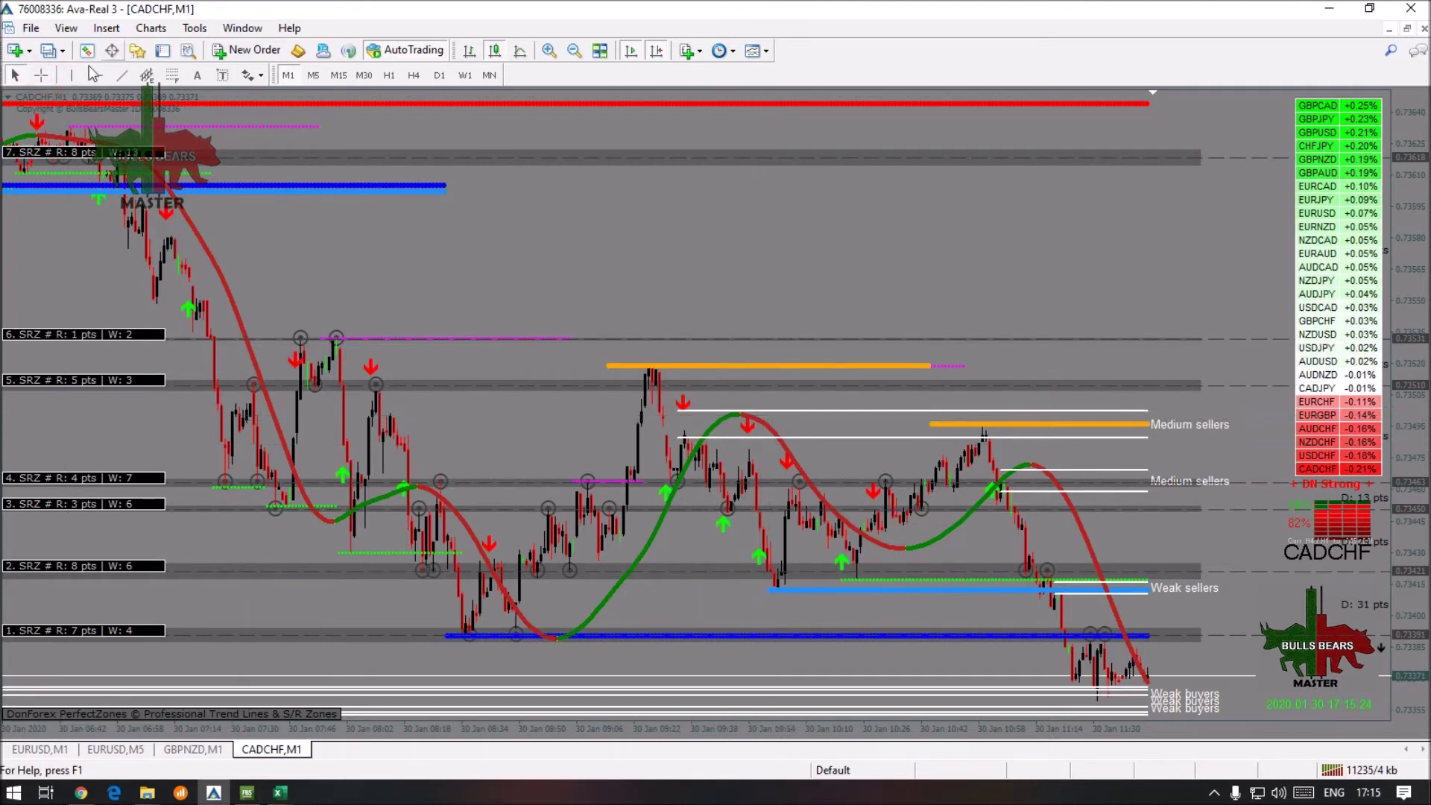
left_click(602, 620)
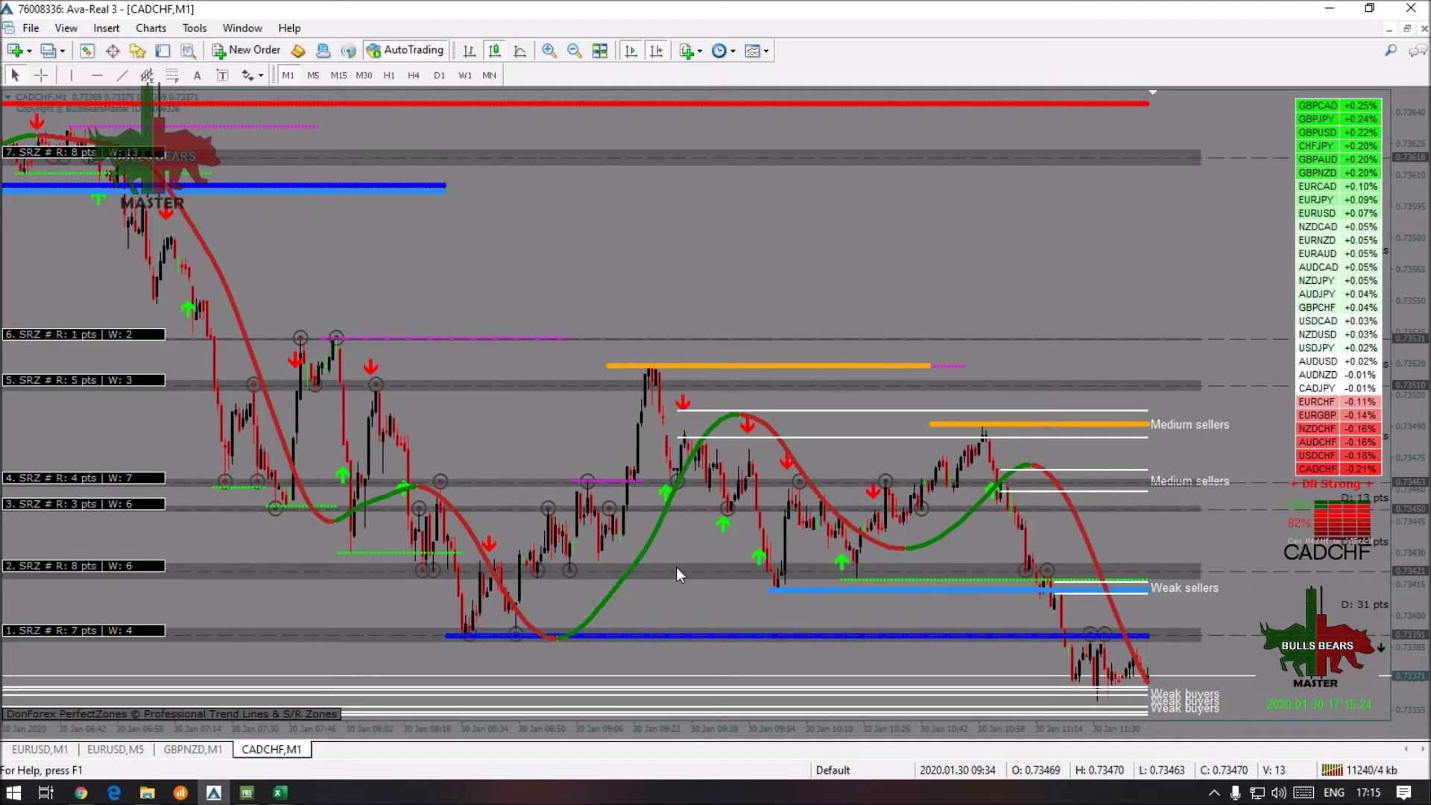
middle_click(331, 298)
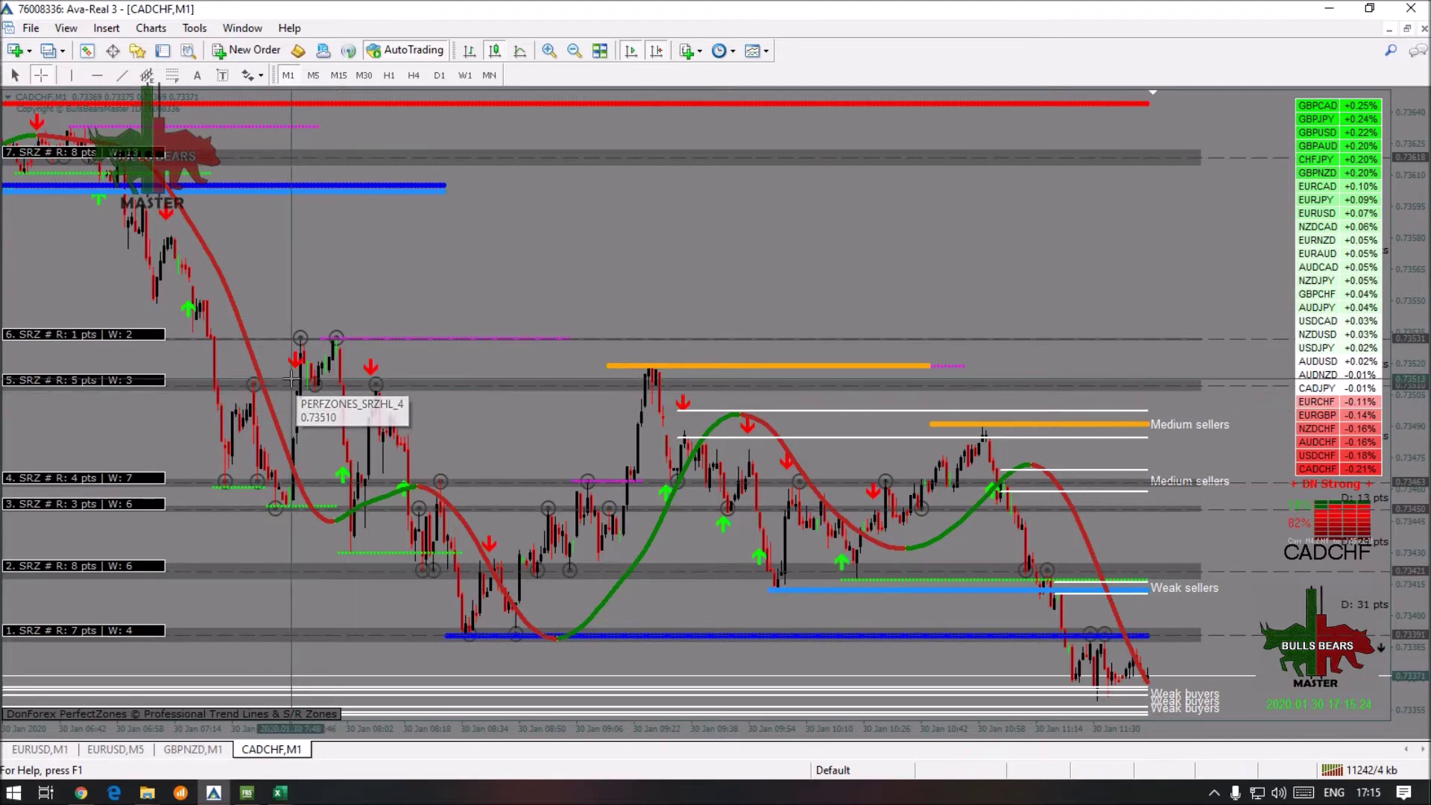
left_click_drag(258, 272, 403, 171)
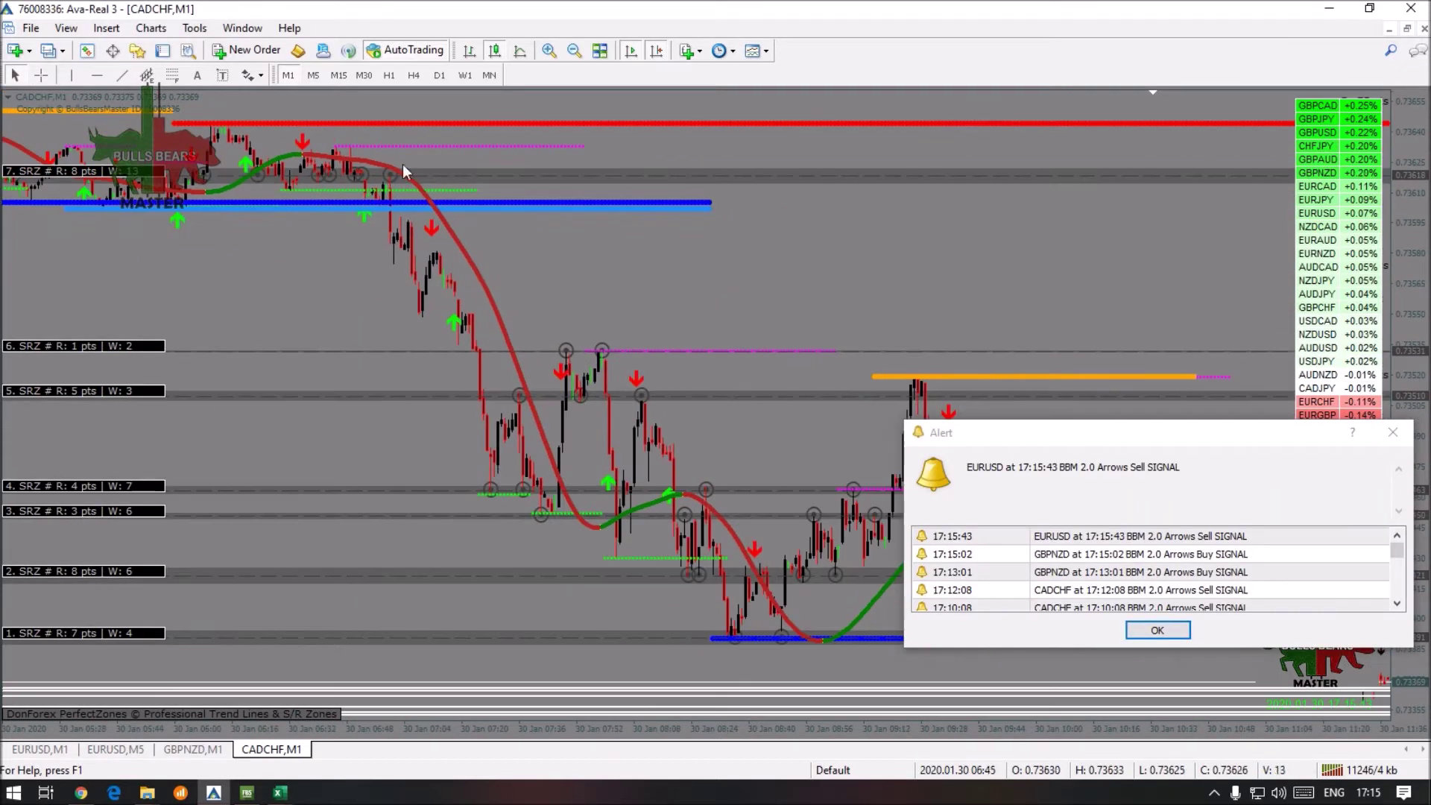
- Measure the bar count and price change between two points on the CADCHF chart
left_click(41, 75)
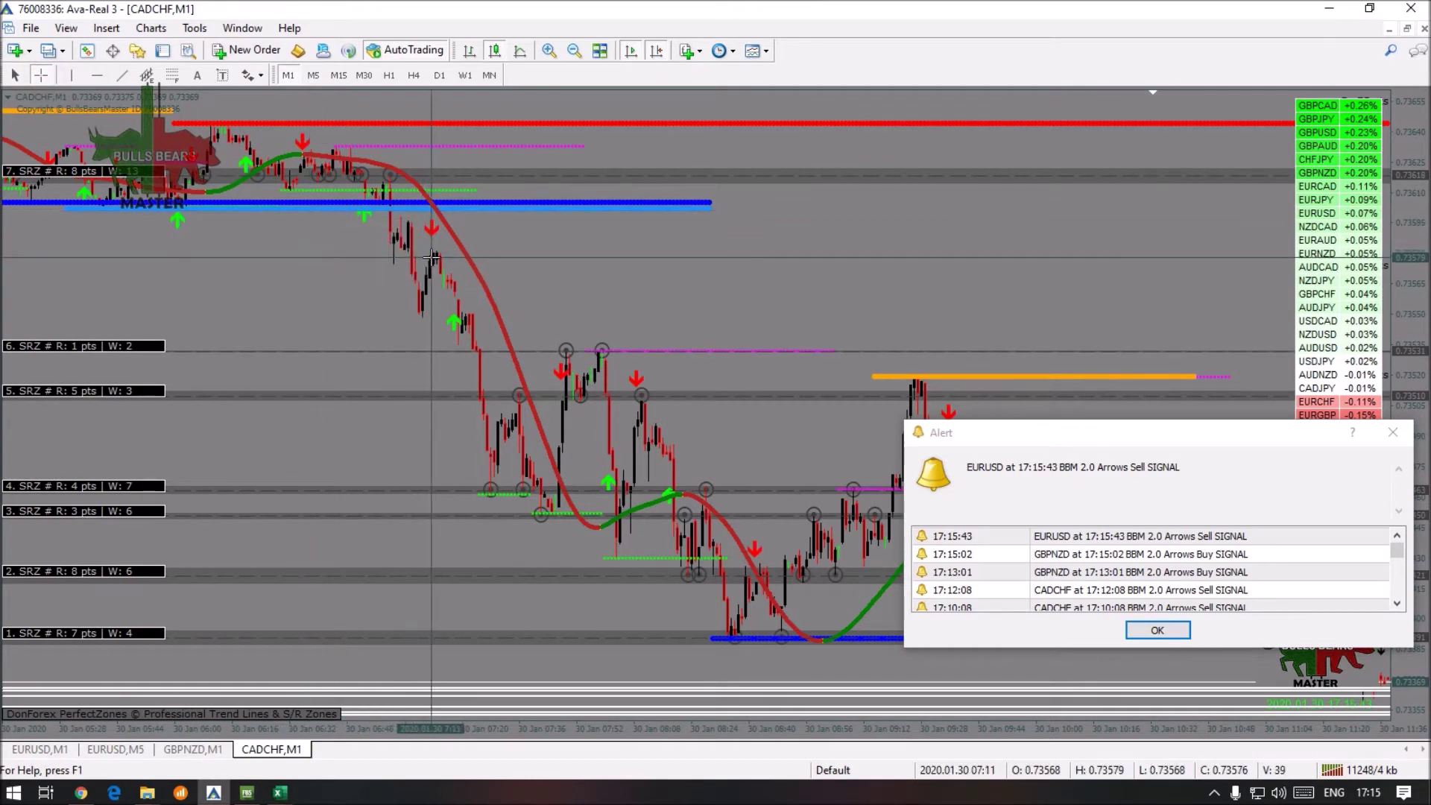
scroll(584, 331, "down", 3)
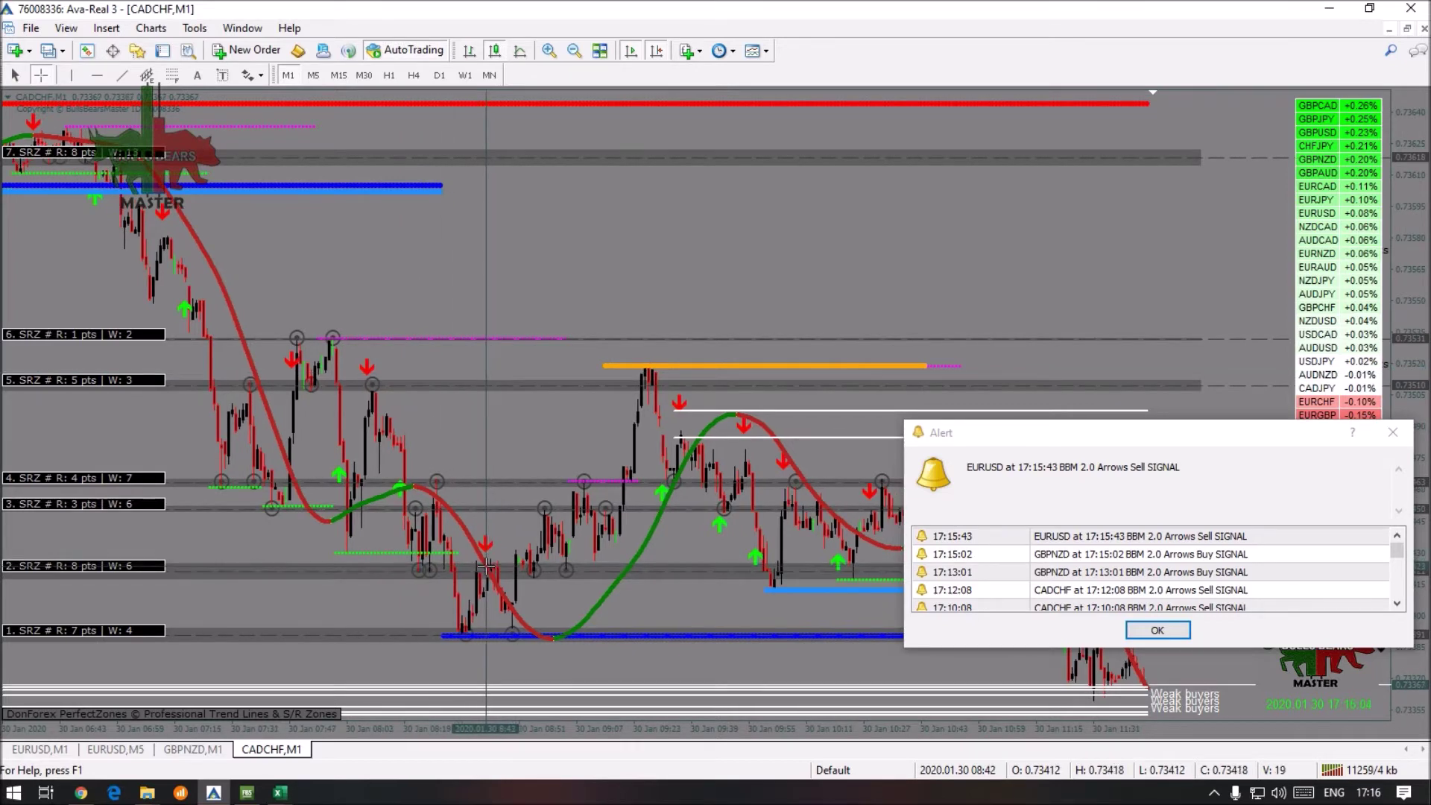
mouse_move(486, 566)
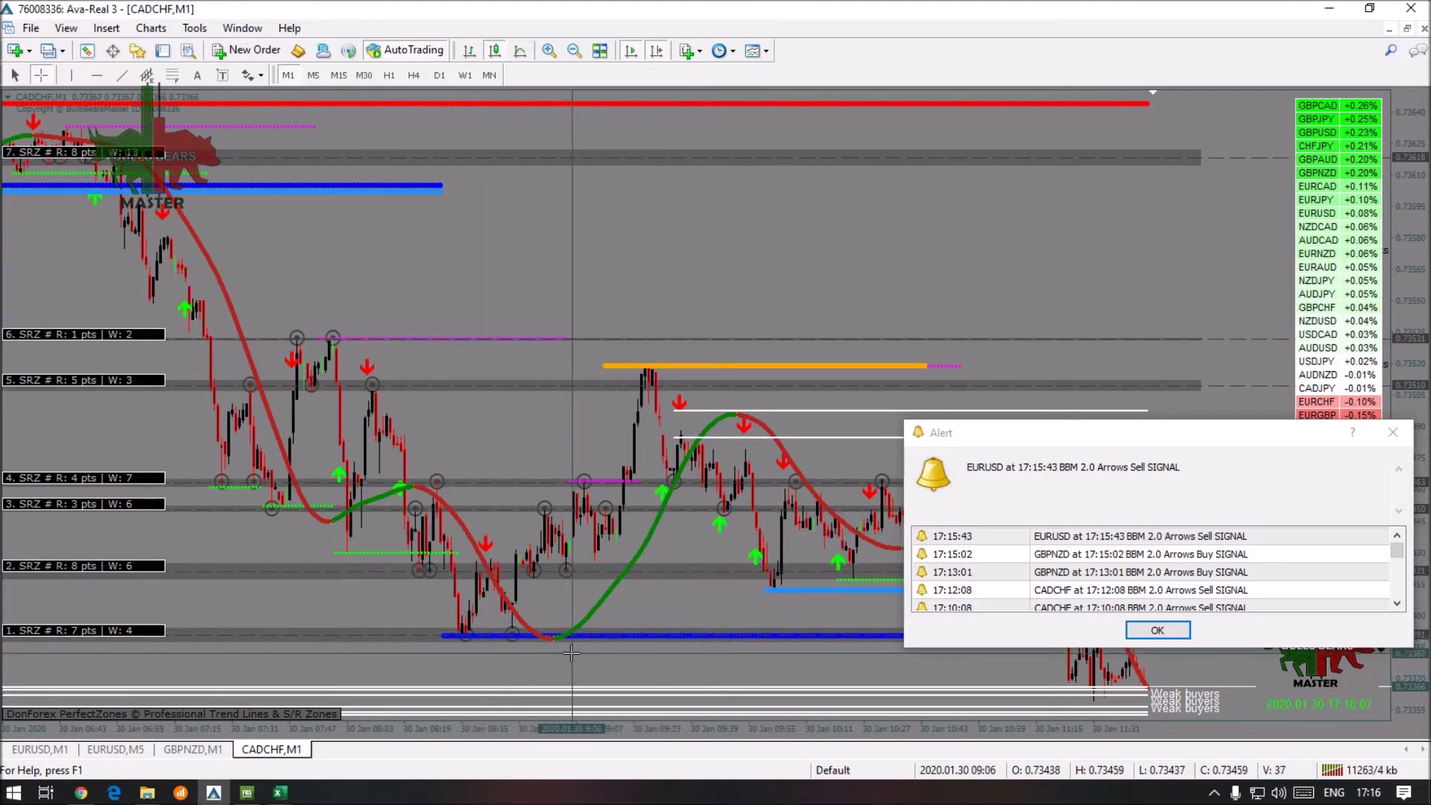
mouse_move(566, 650)
left_mouse_down()
mouse_move(648, 566)
mouse_move(687, 492)
left_mouse_up()
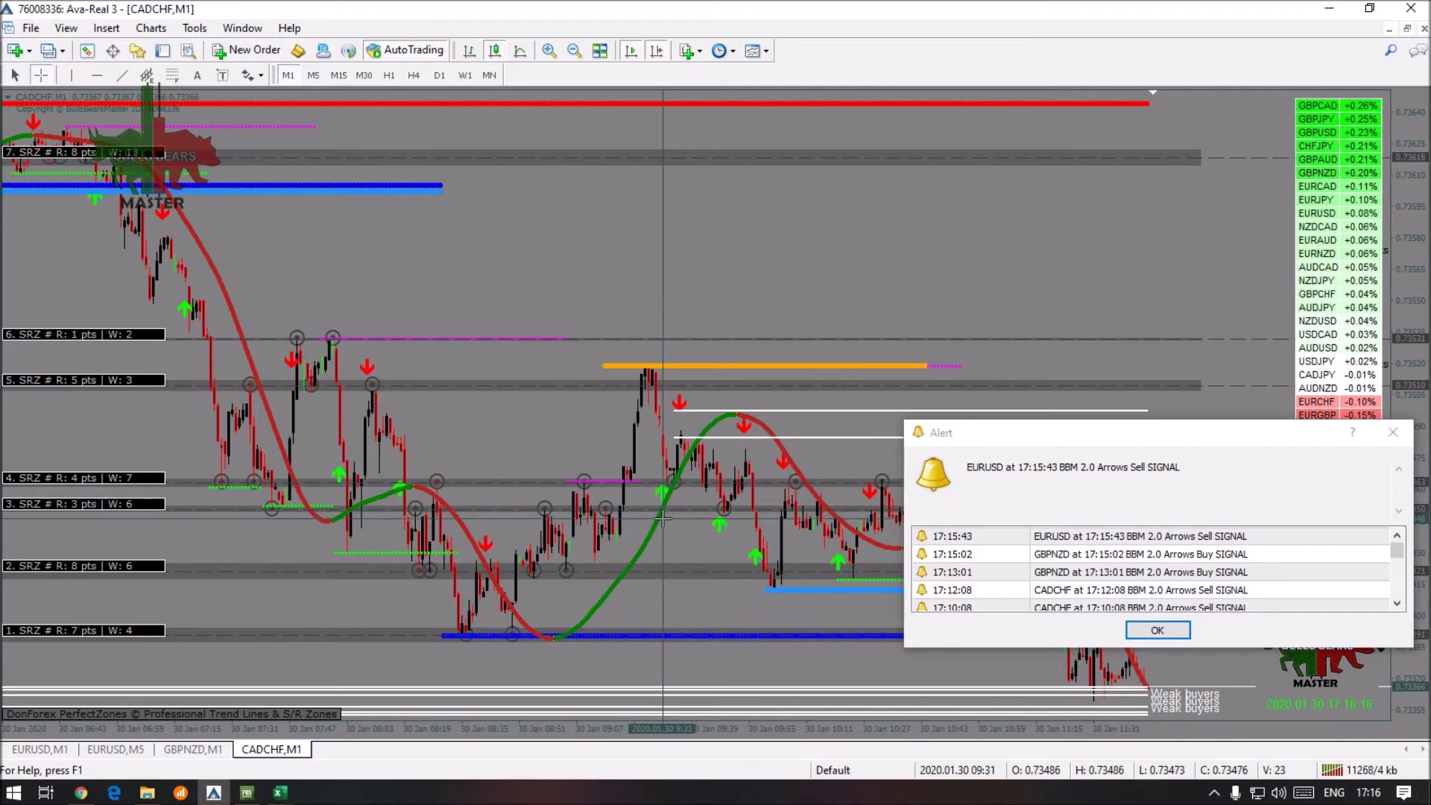
left_click(718, 496)
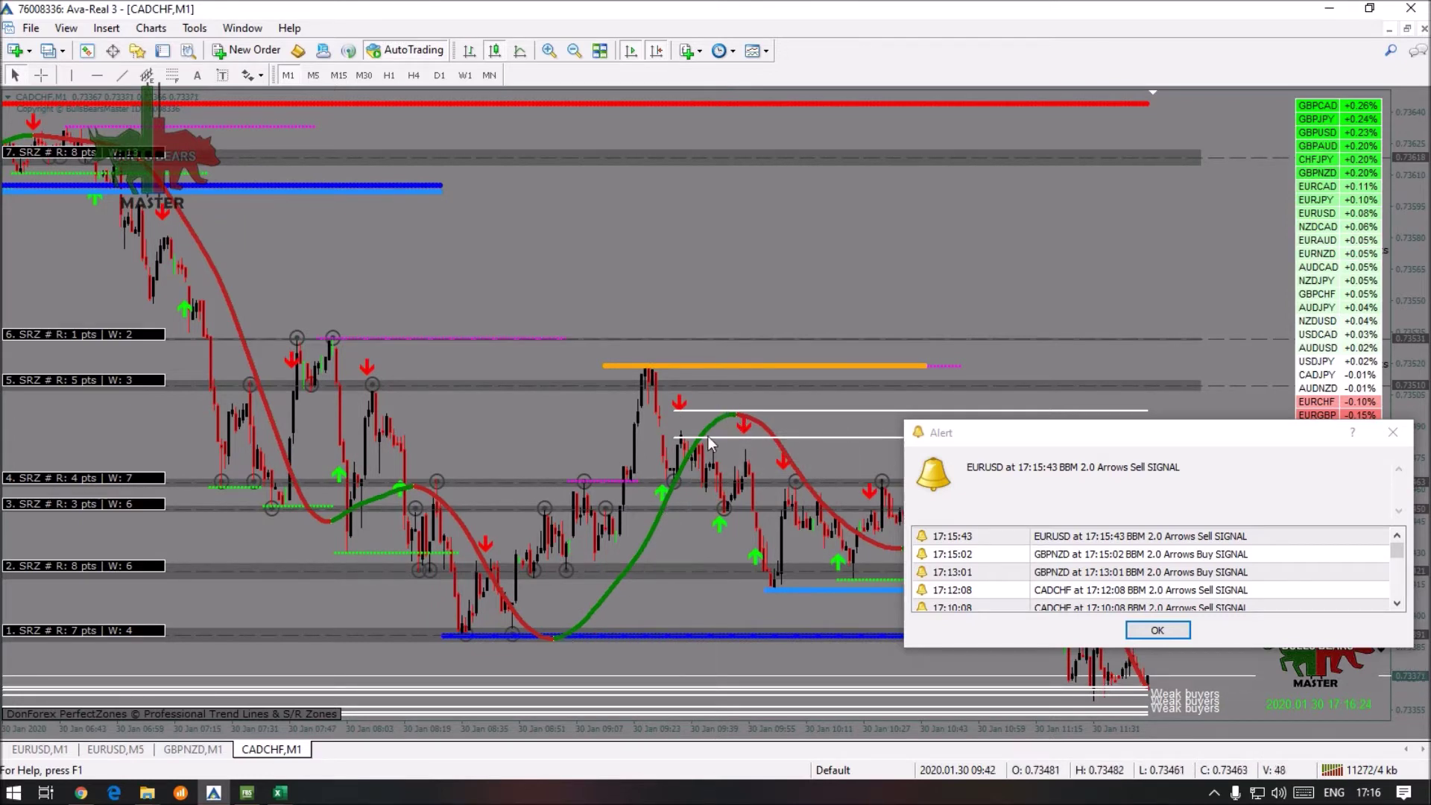
- Dismiss the EURUSD sell and GBPNZD buy signal alerts
left_click(1154, 629)
left_click(41, 75)
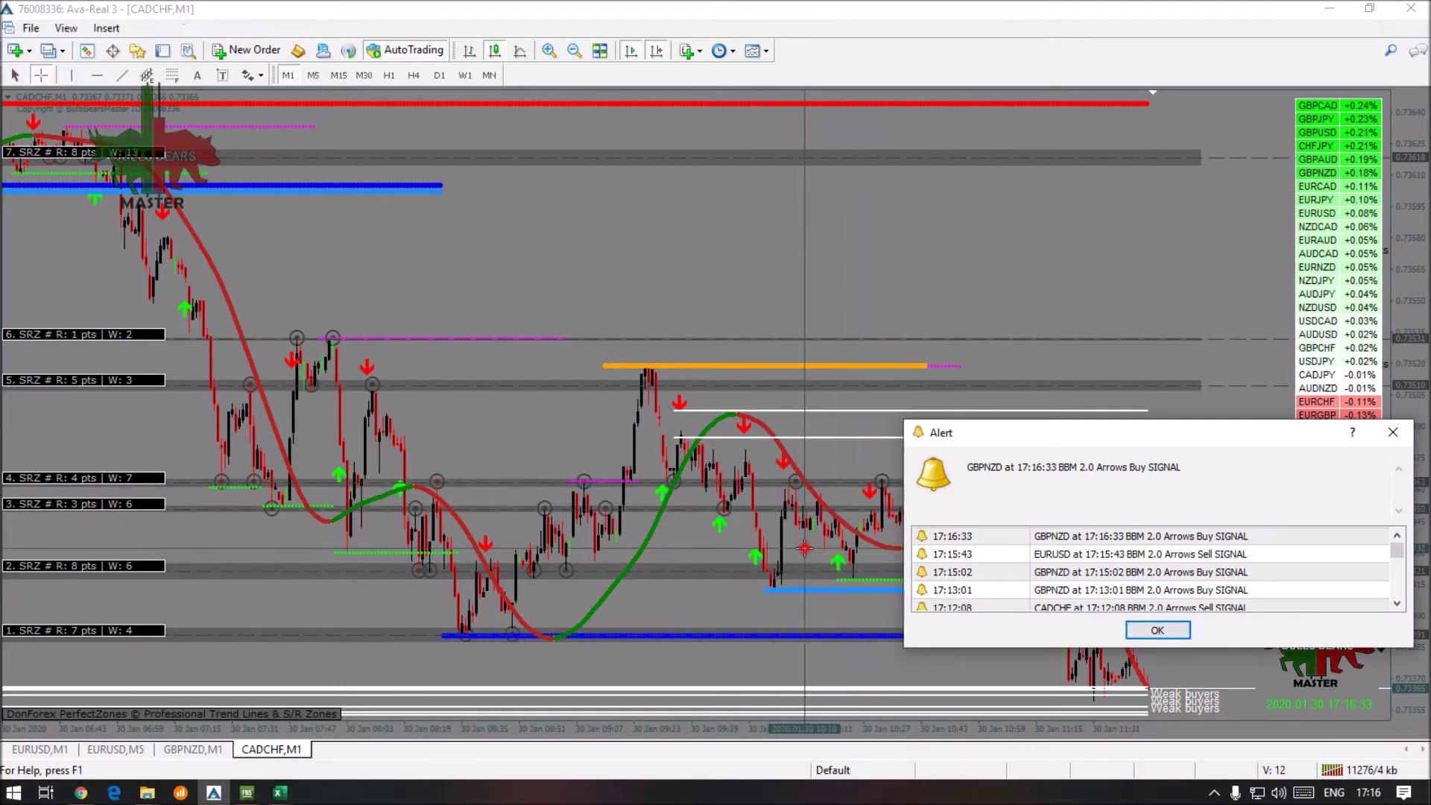
left_click(1168, 631)
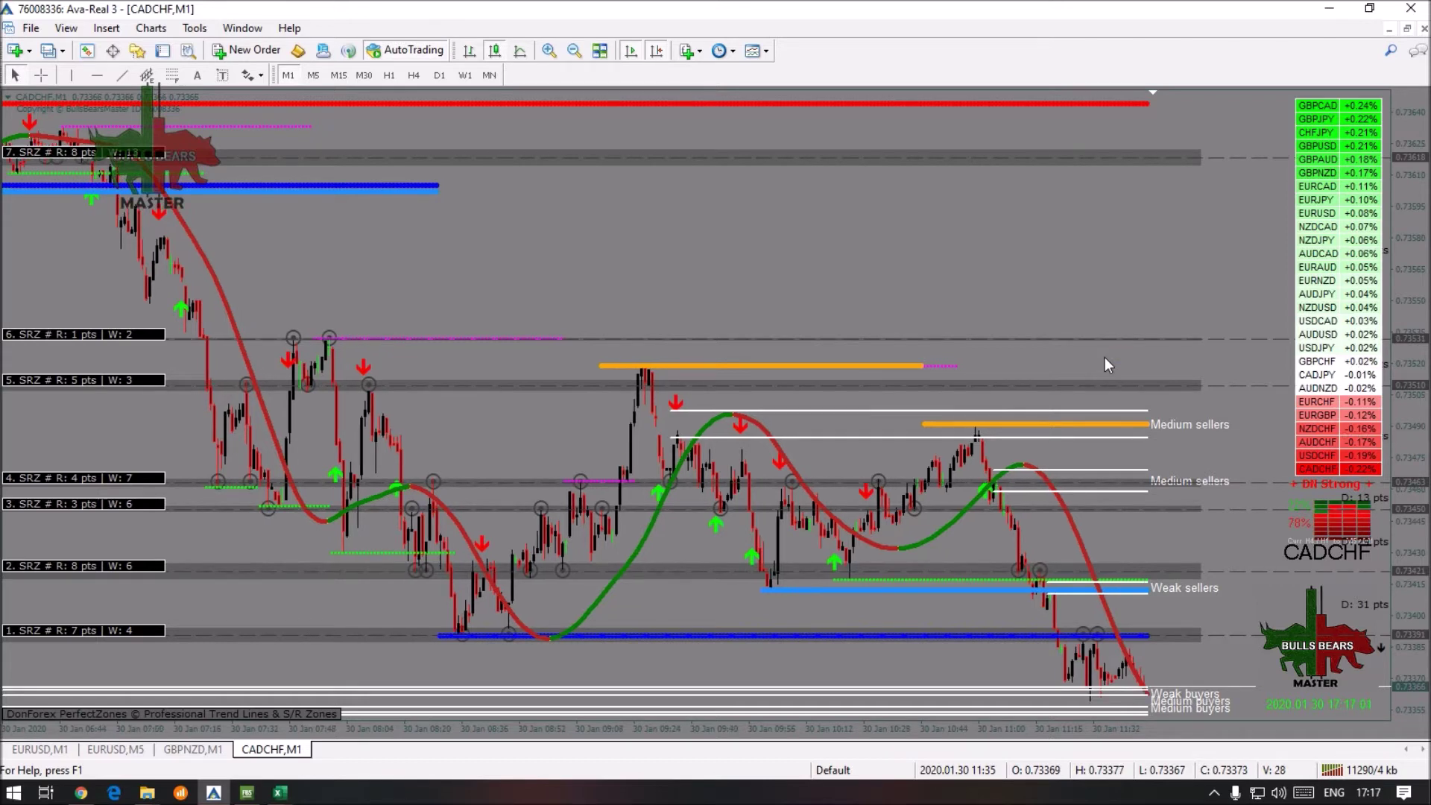
- Turn on crosshair mode to read values on the CADCHF chart
left_click(40, 74)
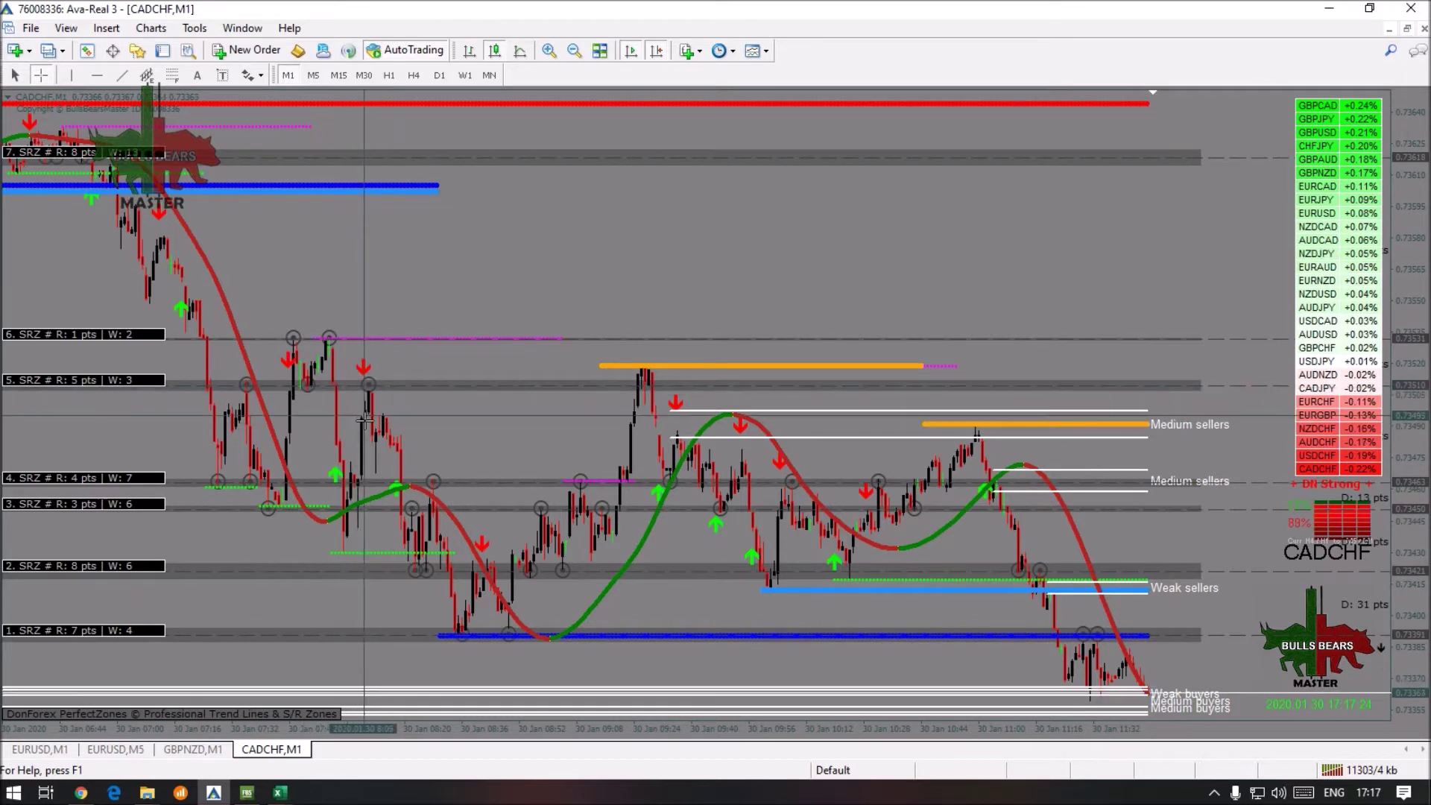
- Take short crosshair measurements from the zone level, then dismiss the CADCHF sell alert
left_click_drag(363, 408, 379, 441)
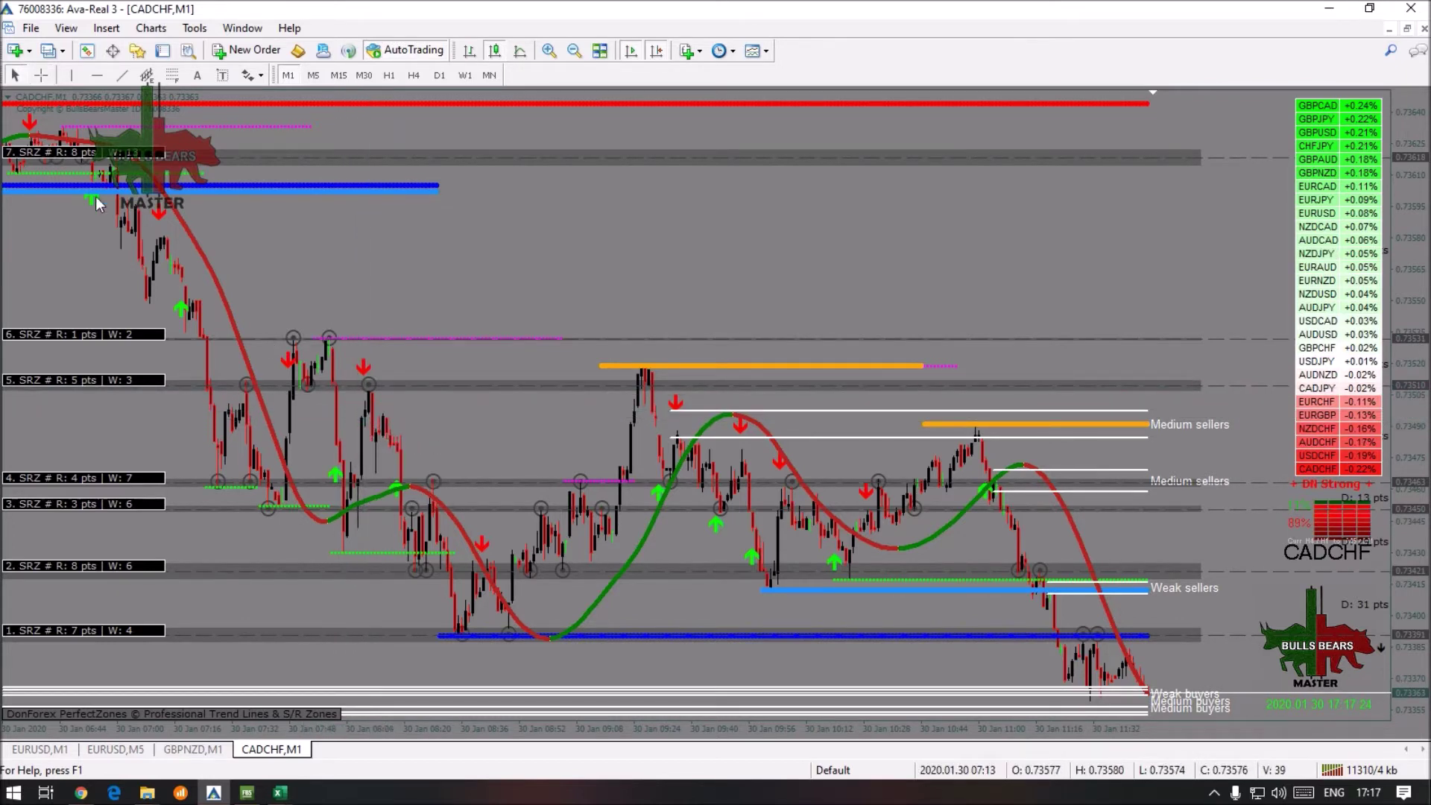
left_click(41, 74)
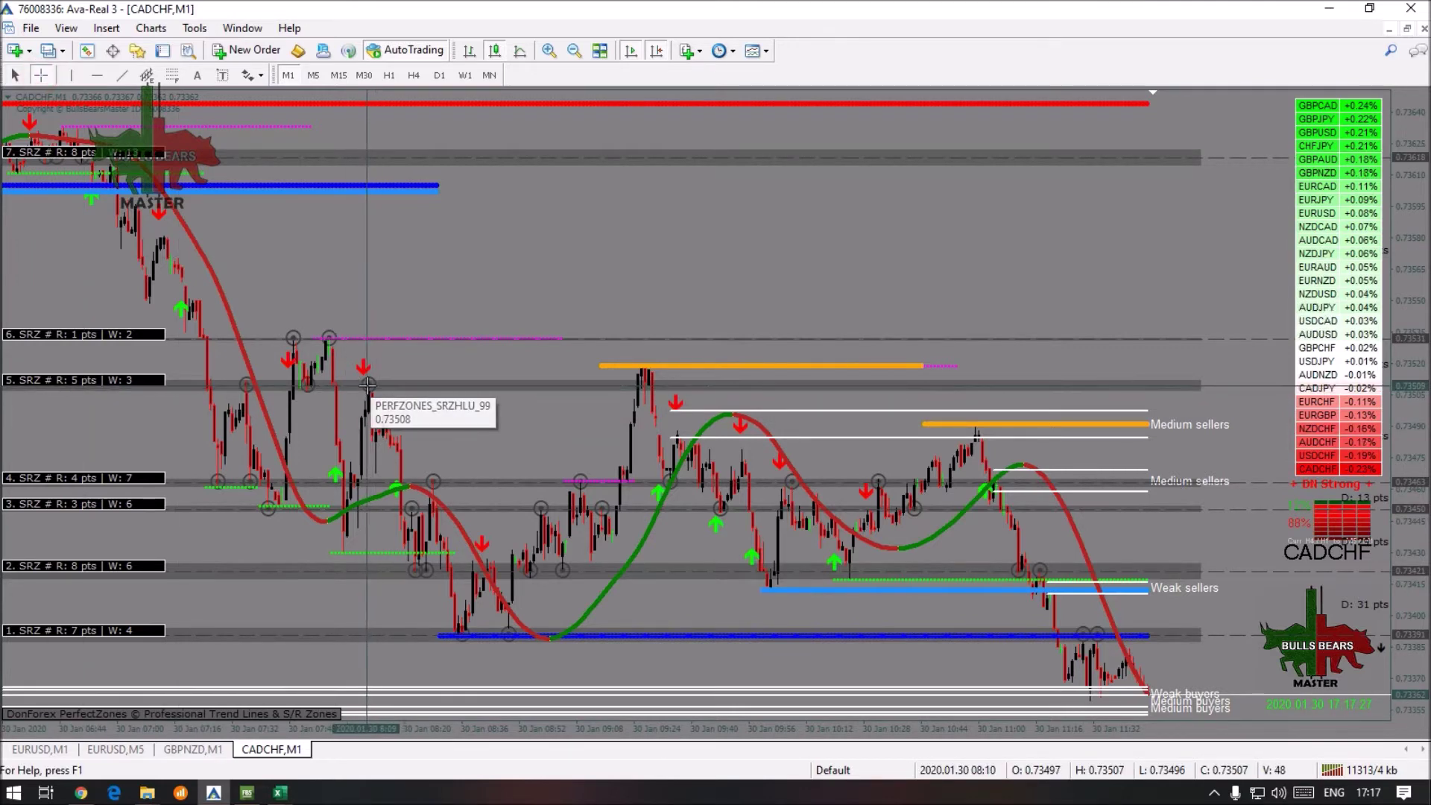
left_click_drag(368, 384, 387, 441)
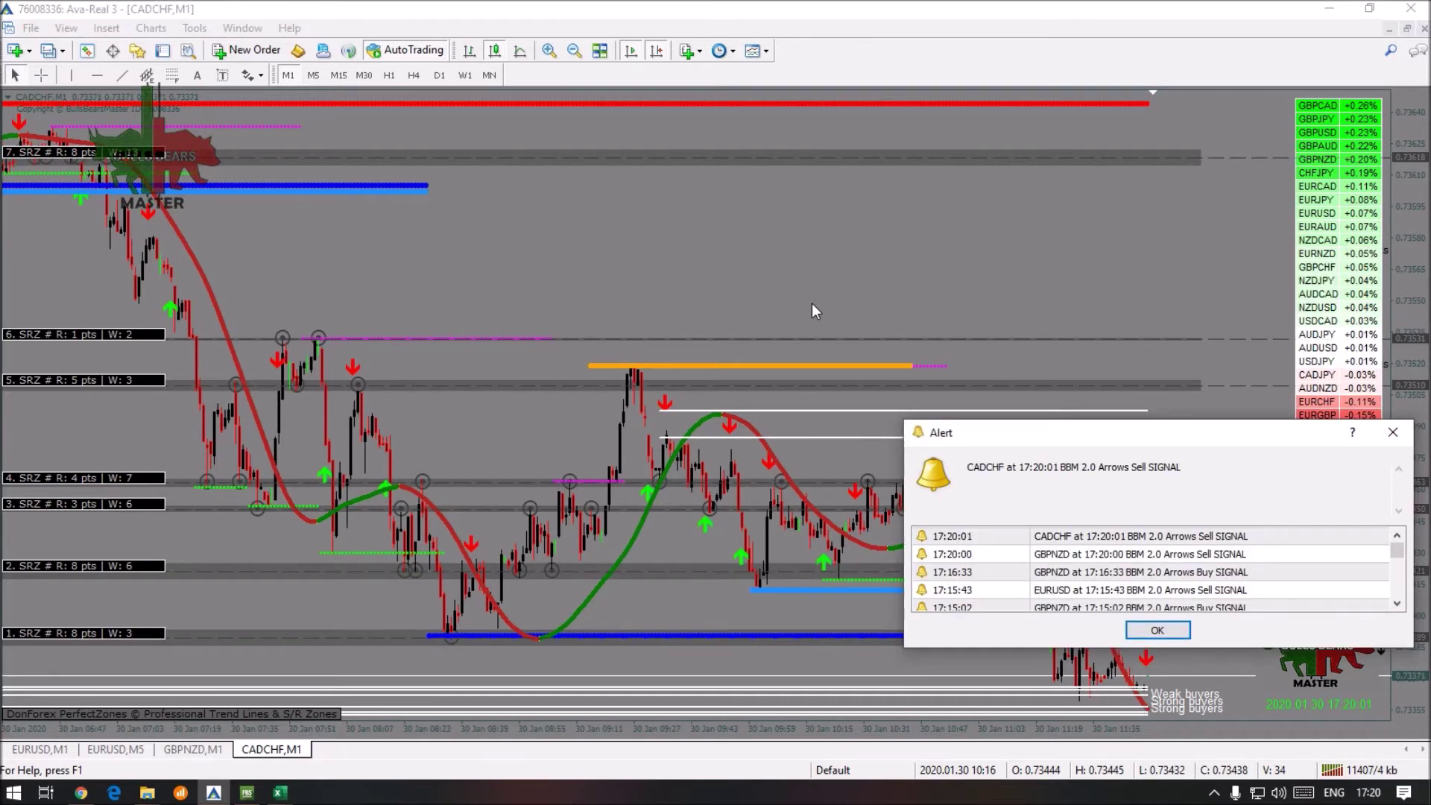
left_click(1157, 632)
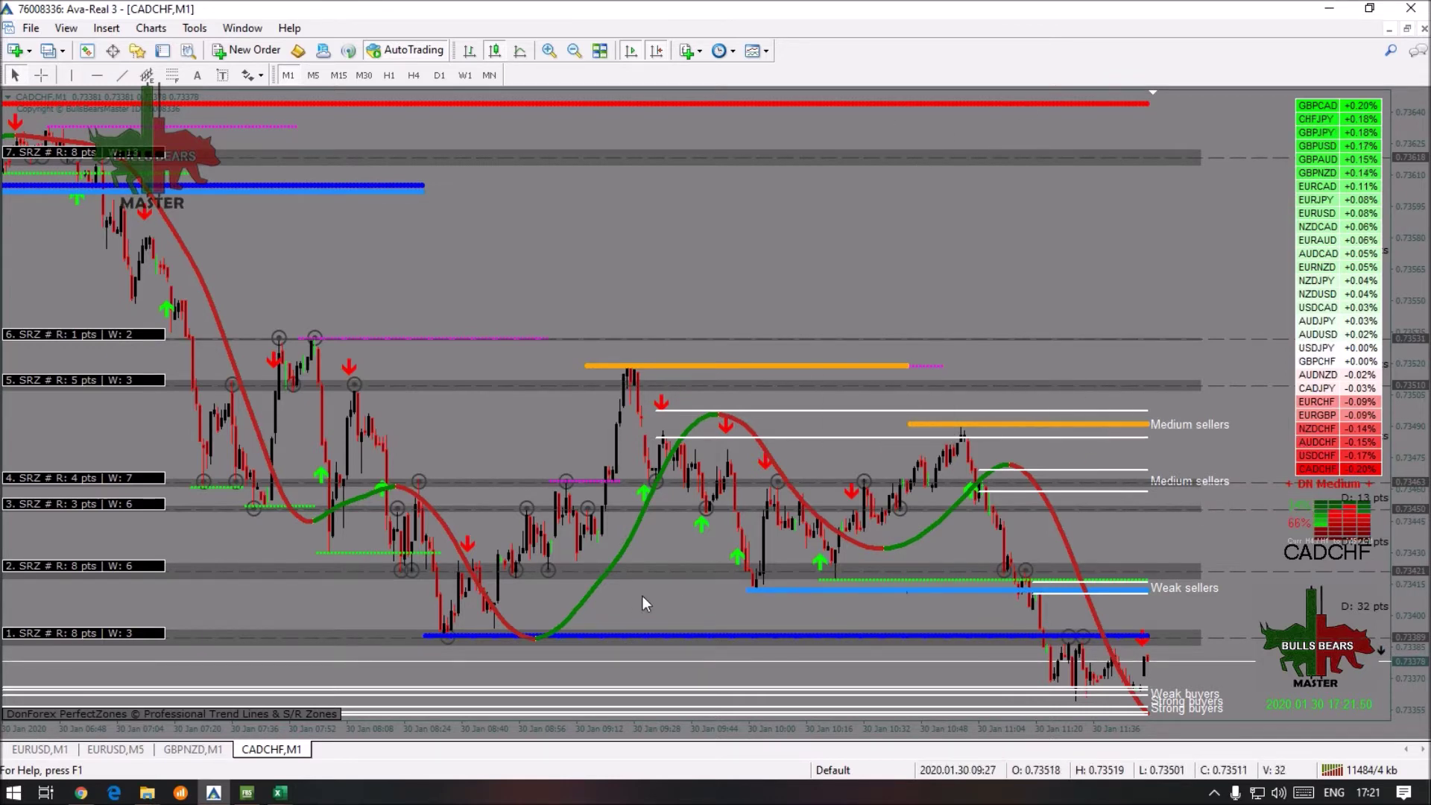
- Review the CADCHF M1 chart's sellers and buyers zones and currency strength list
mouse_move(948, 582)
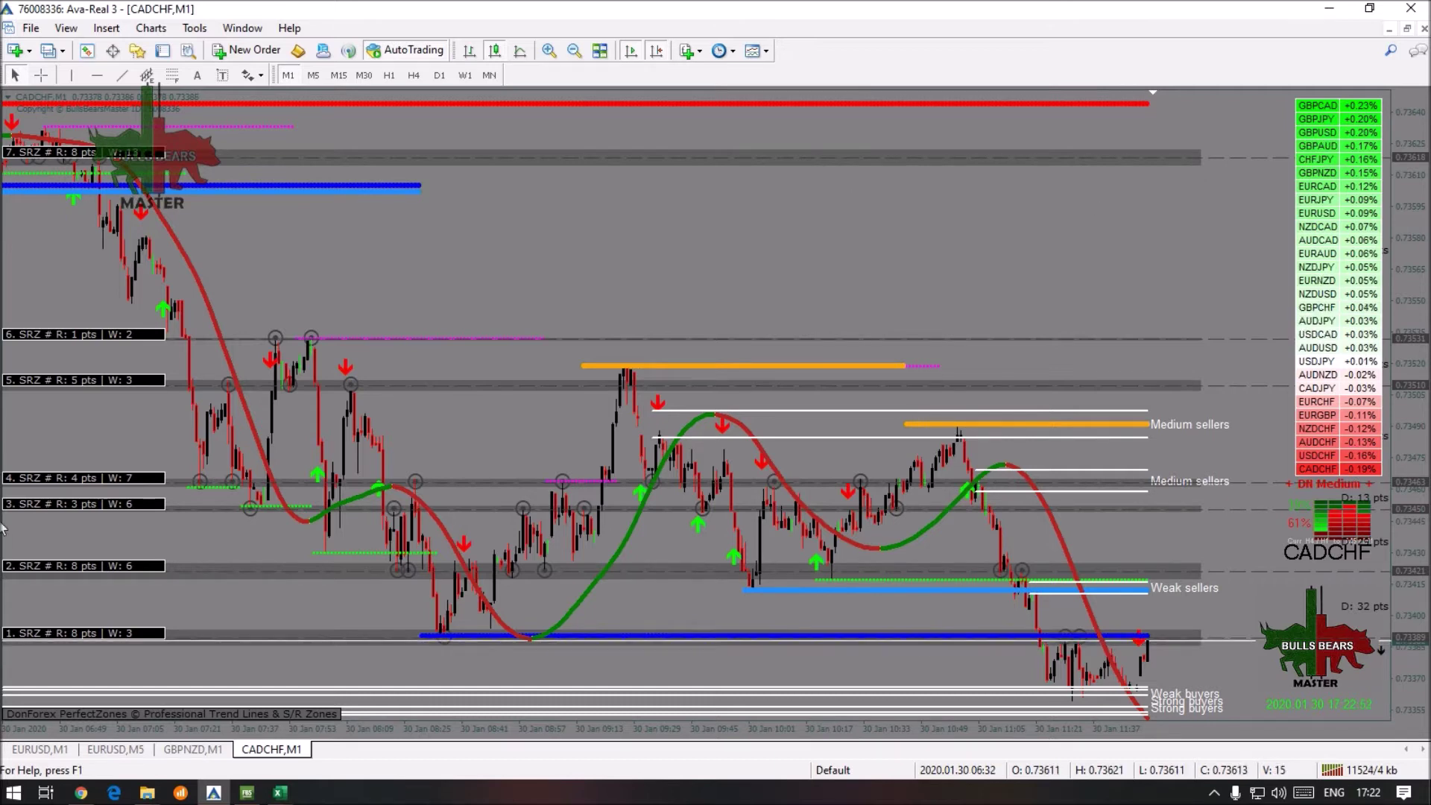
- Bring up the BBM 2.0_Compounding workbook and review January's daily target of 5 and February
mouse_move(290, 797)
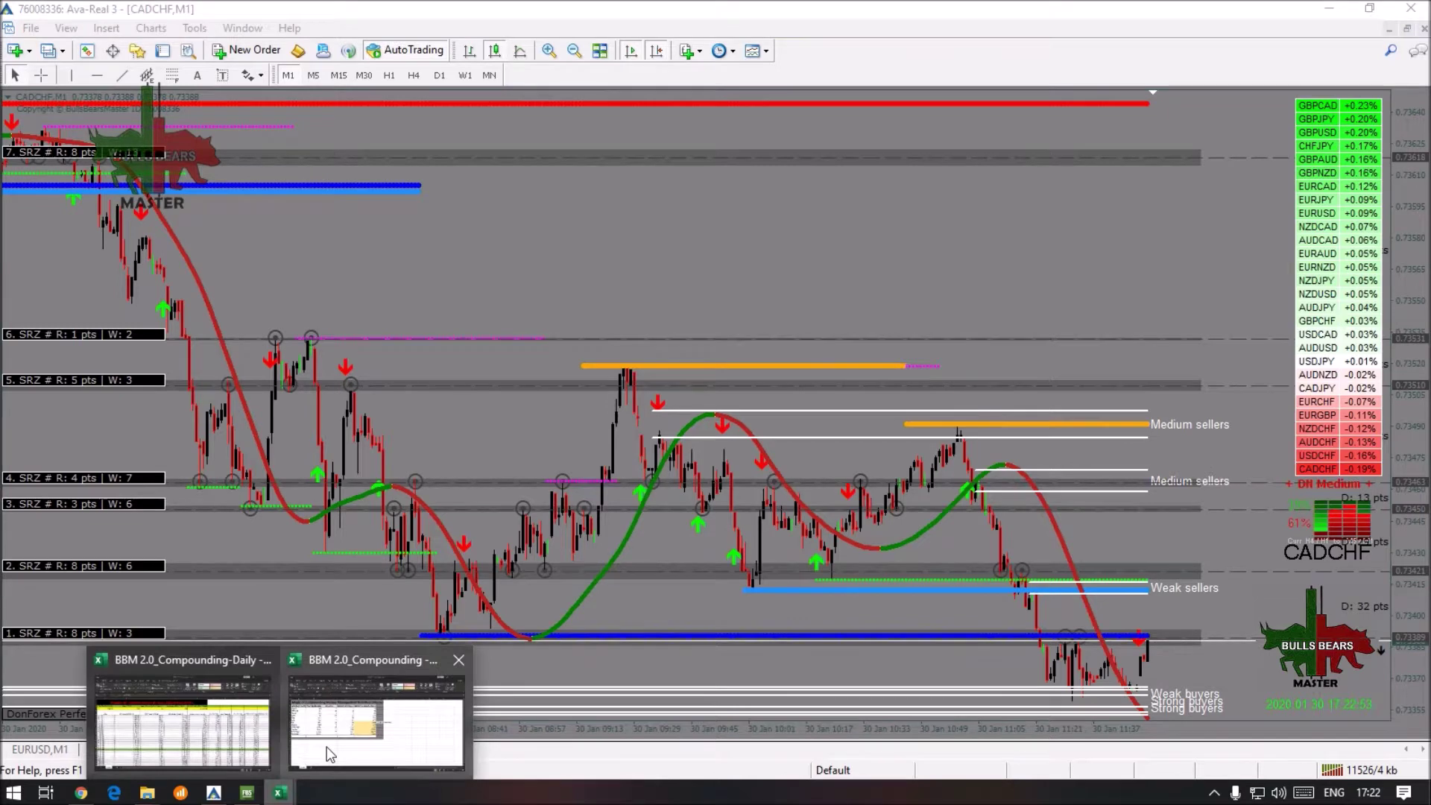
left_click(377, 704)
left_click(865, 603)
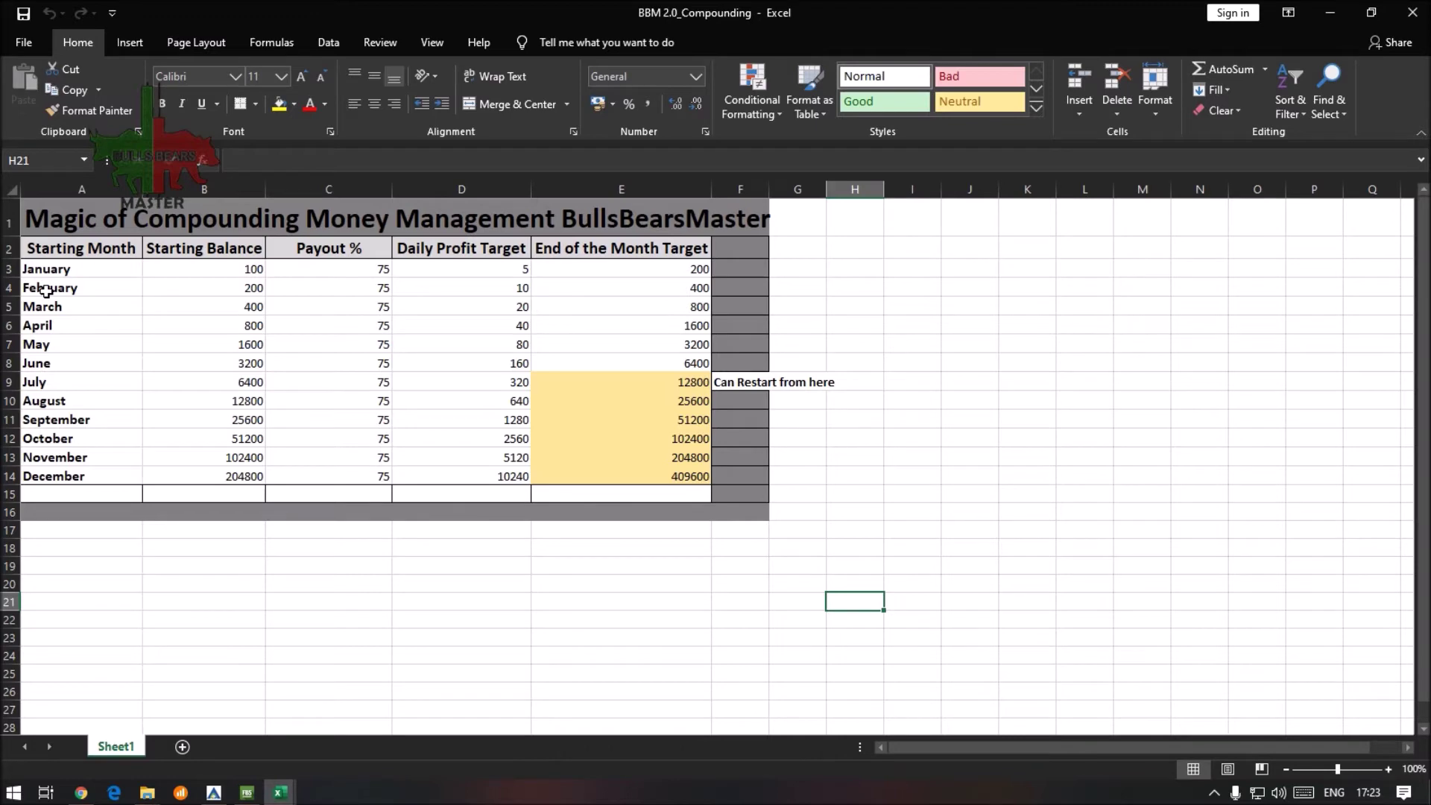
left_click(475, 270)
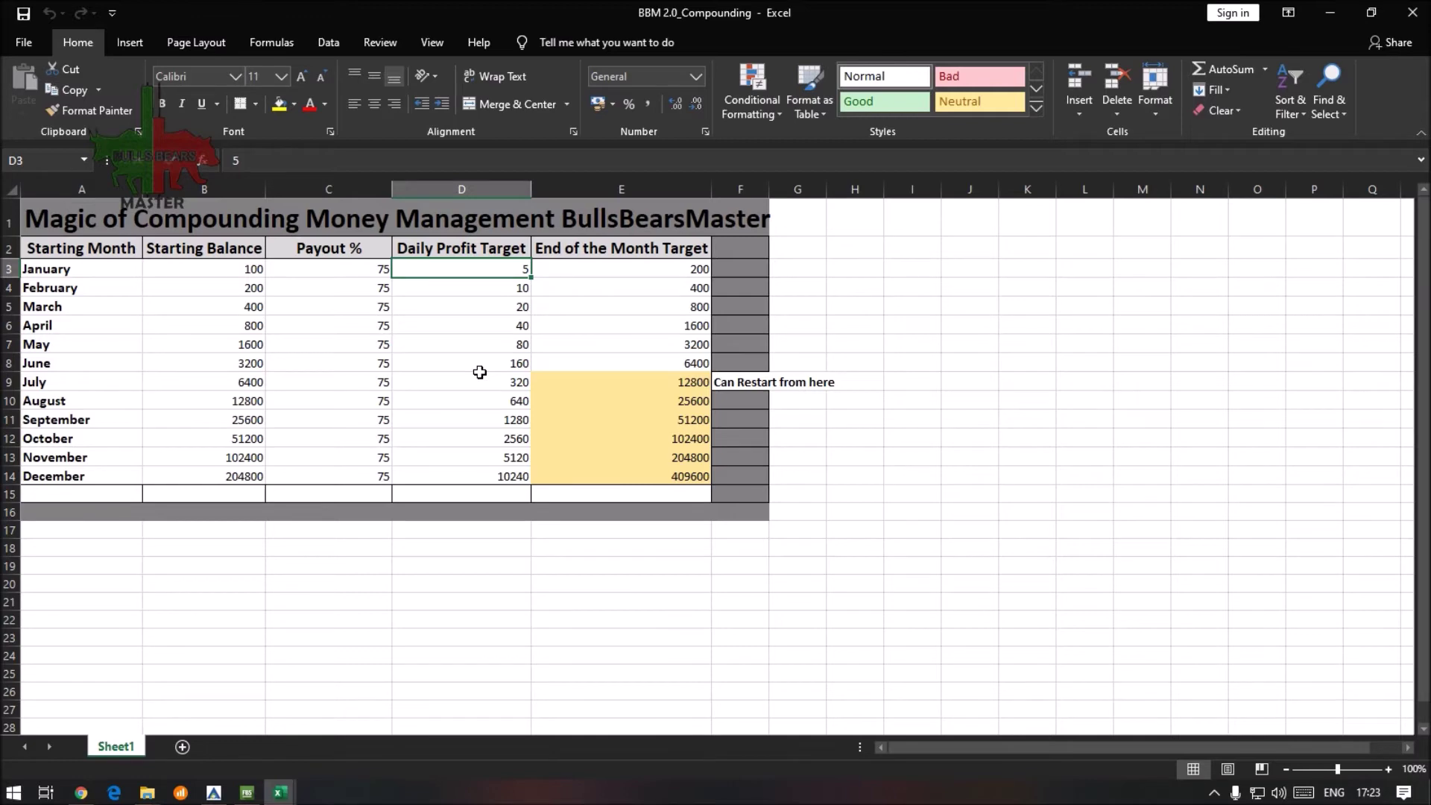
left_click(94, 289)
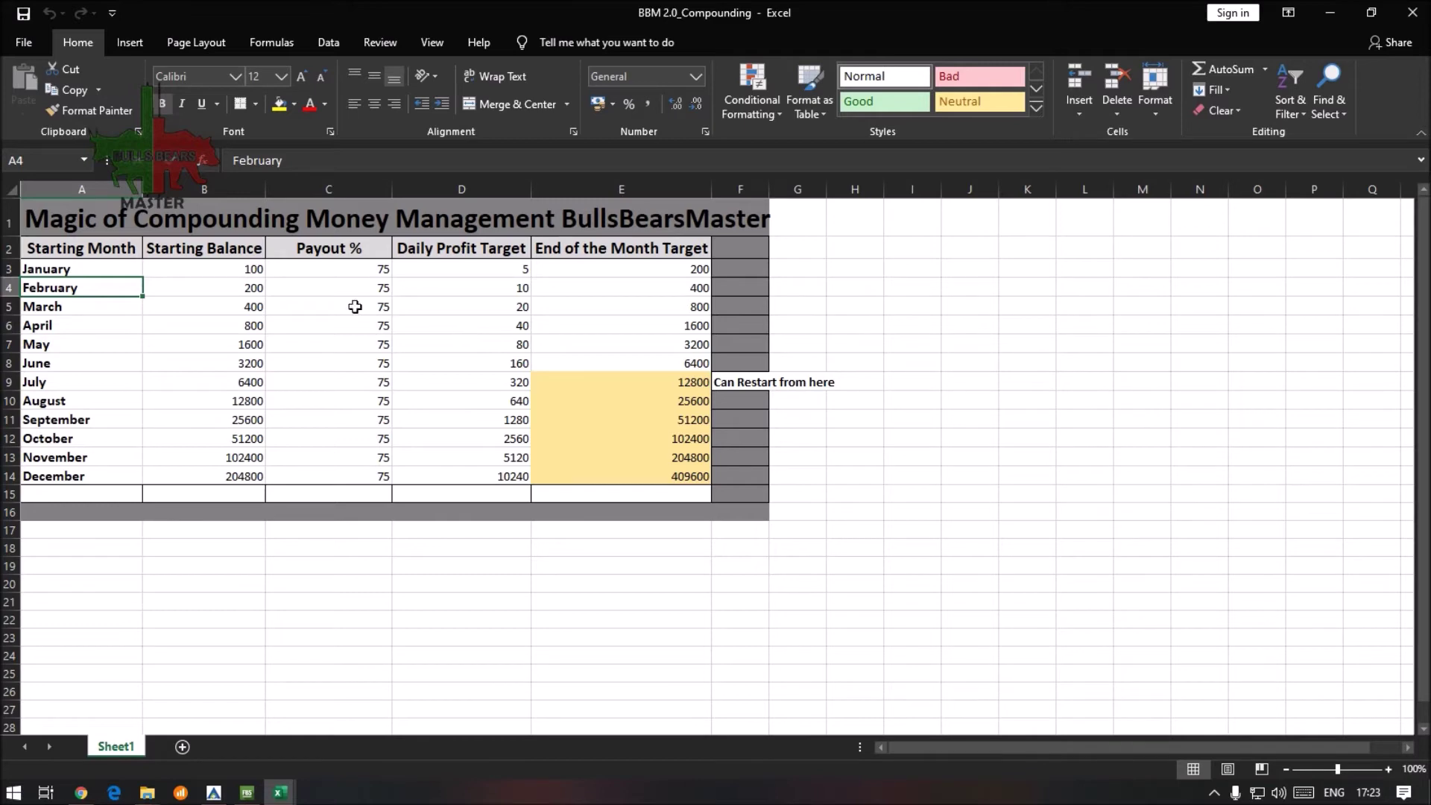
left_click(61, 269)
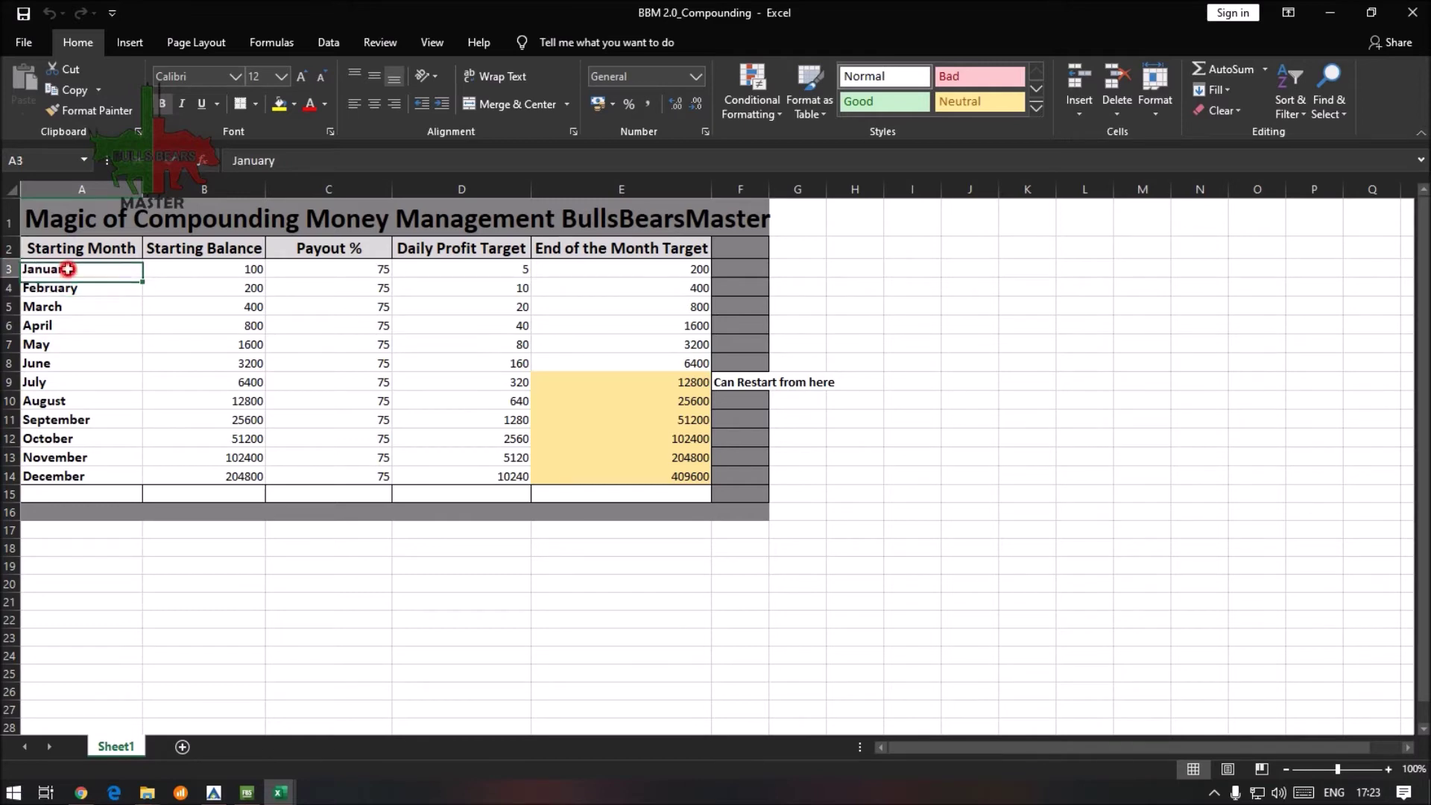
left_click(240, 273)
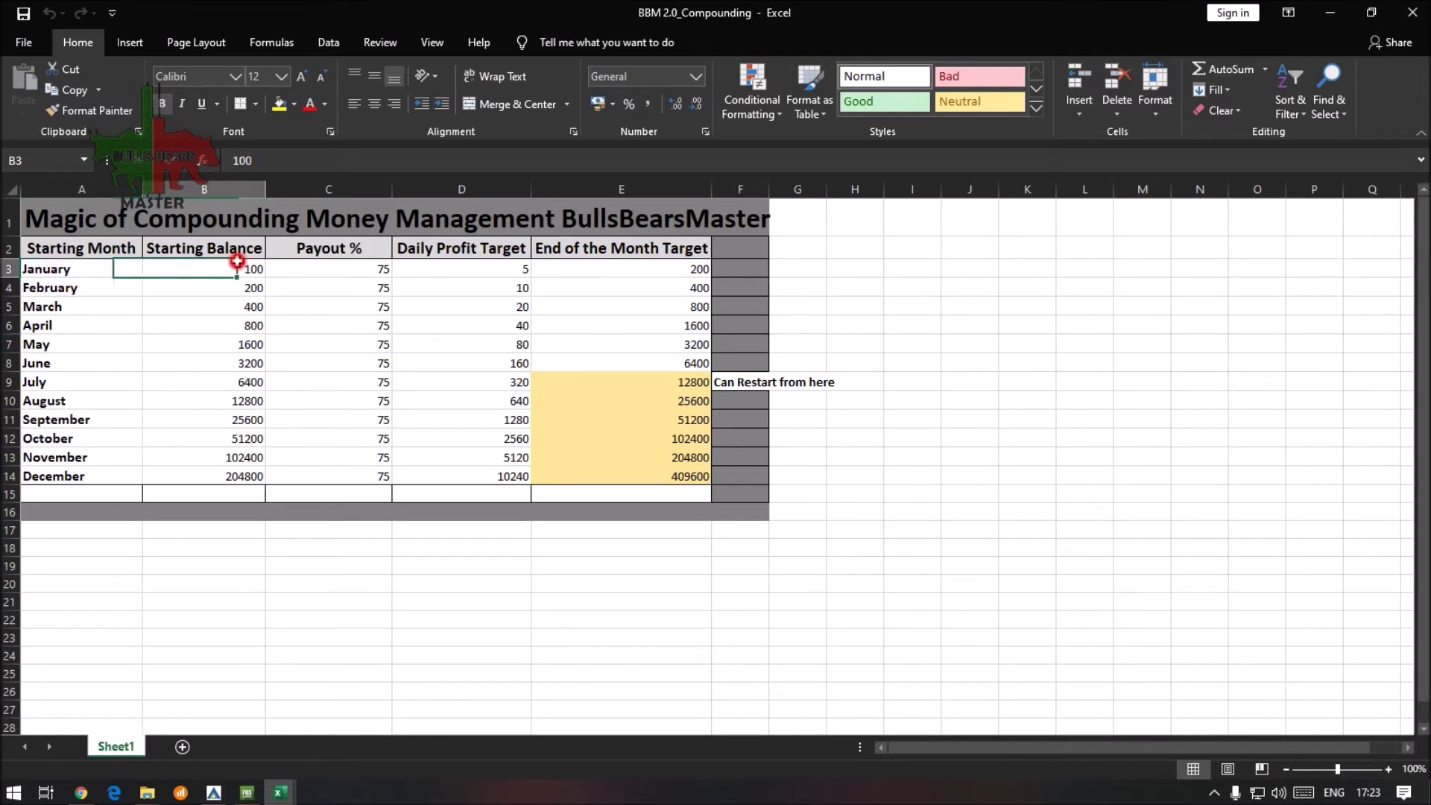
left_click(484, 267)
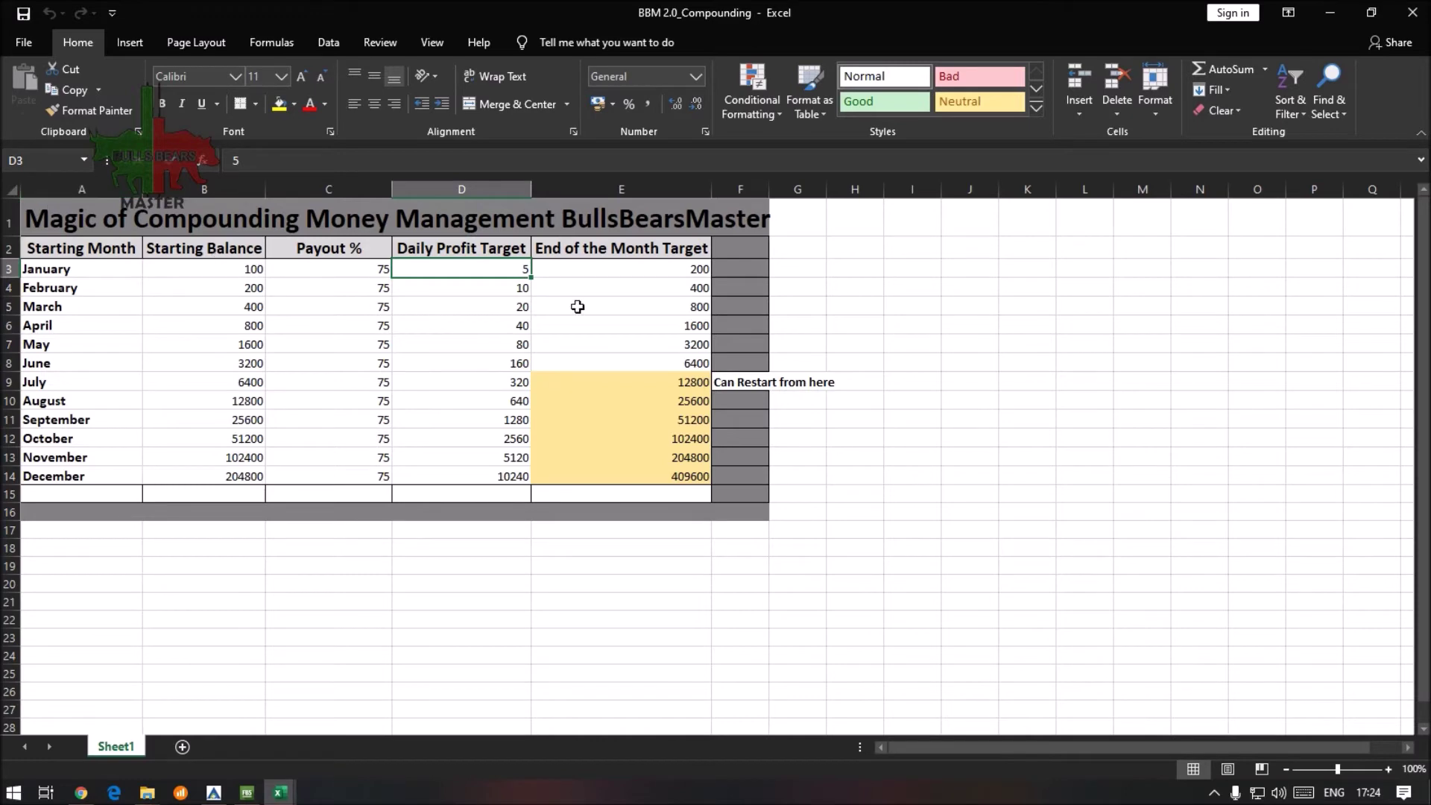
left_click(705, 270)
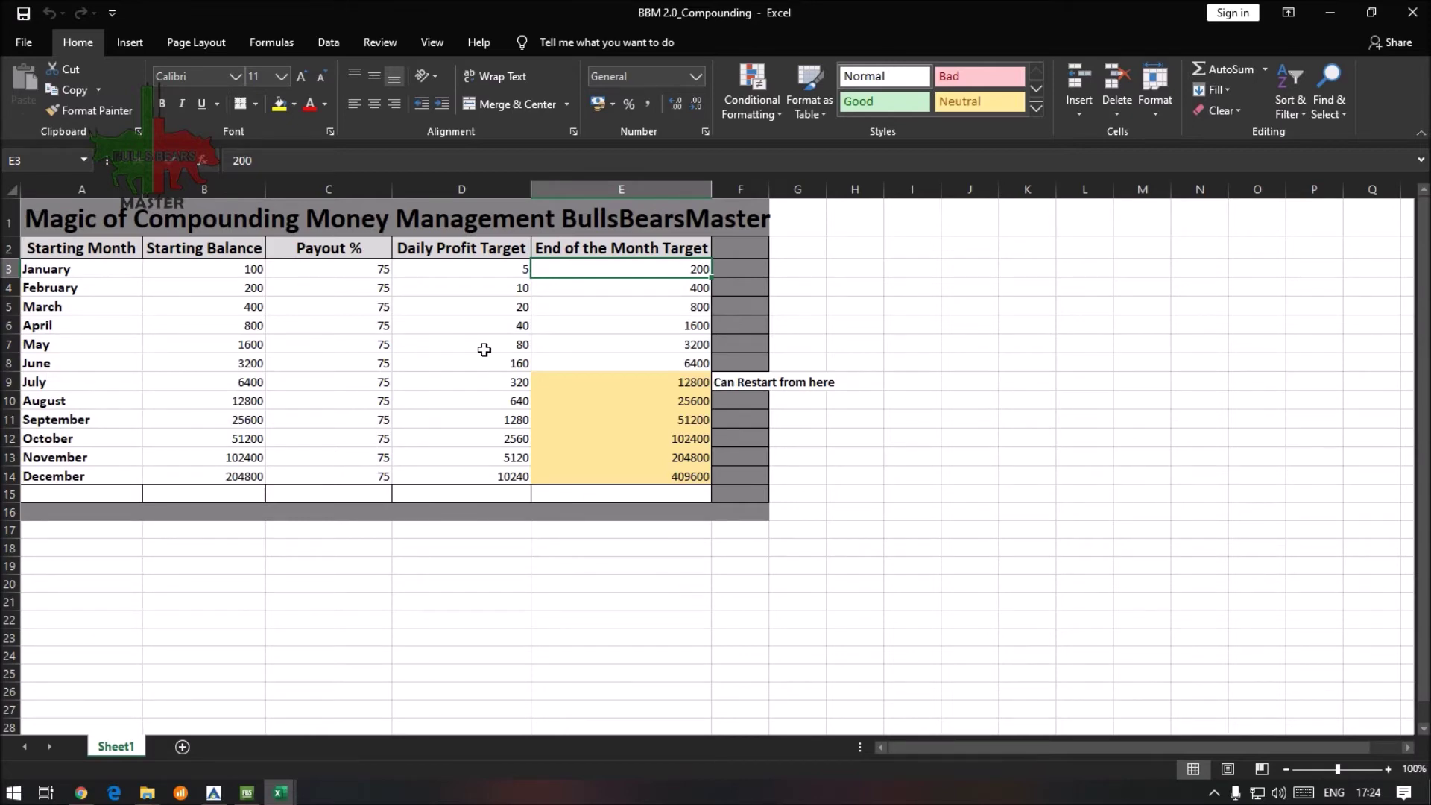
left_click(82, 288)
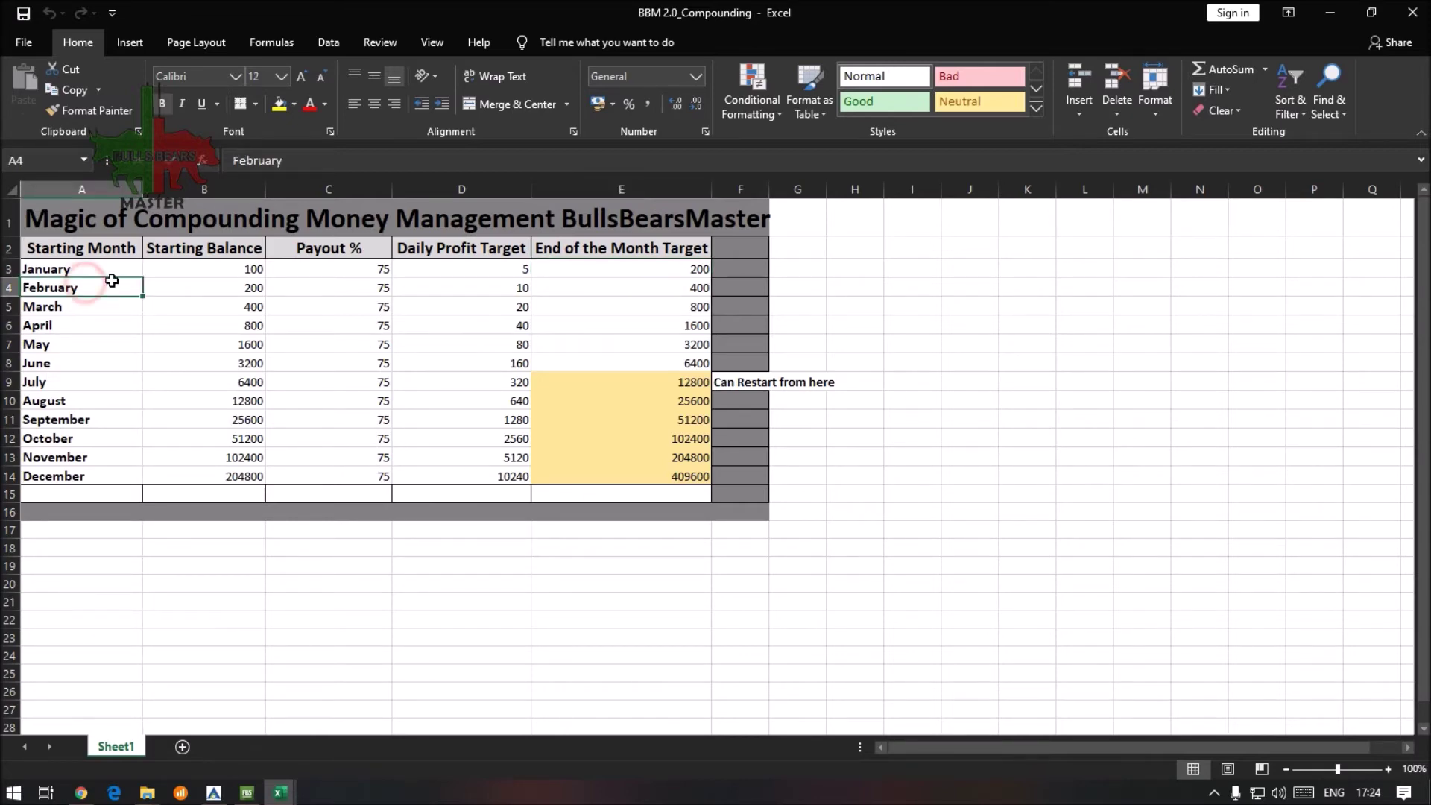
left_click(221, 288)
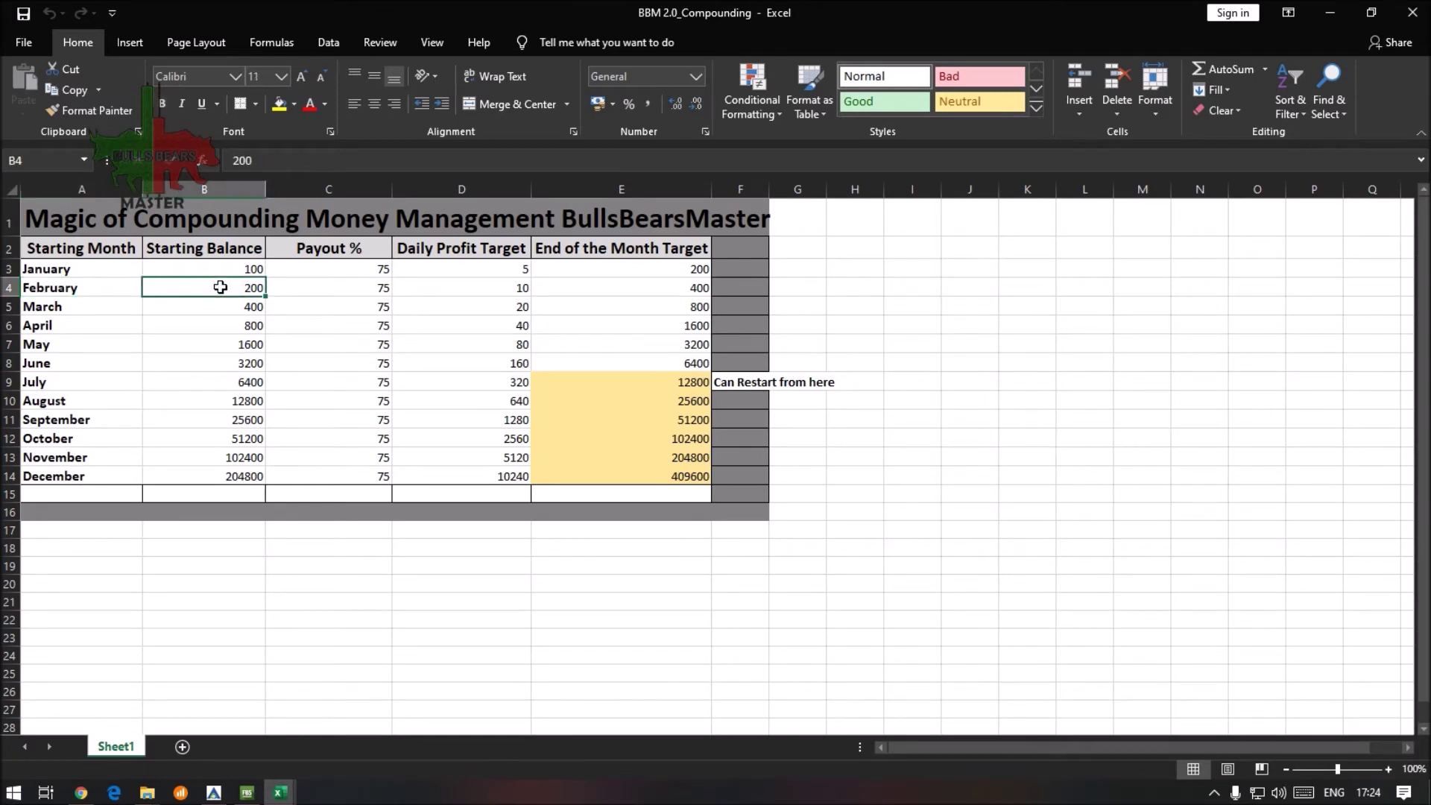
left_click(478, 292)
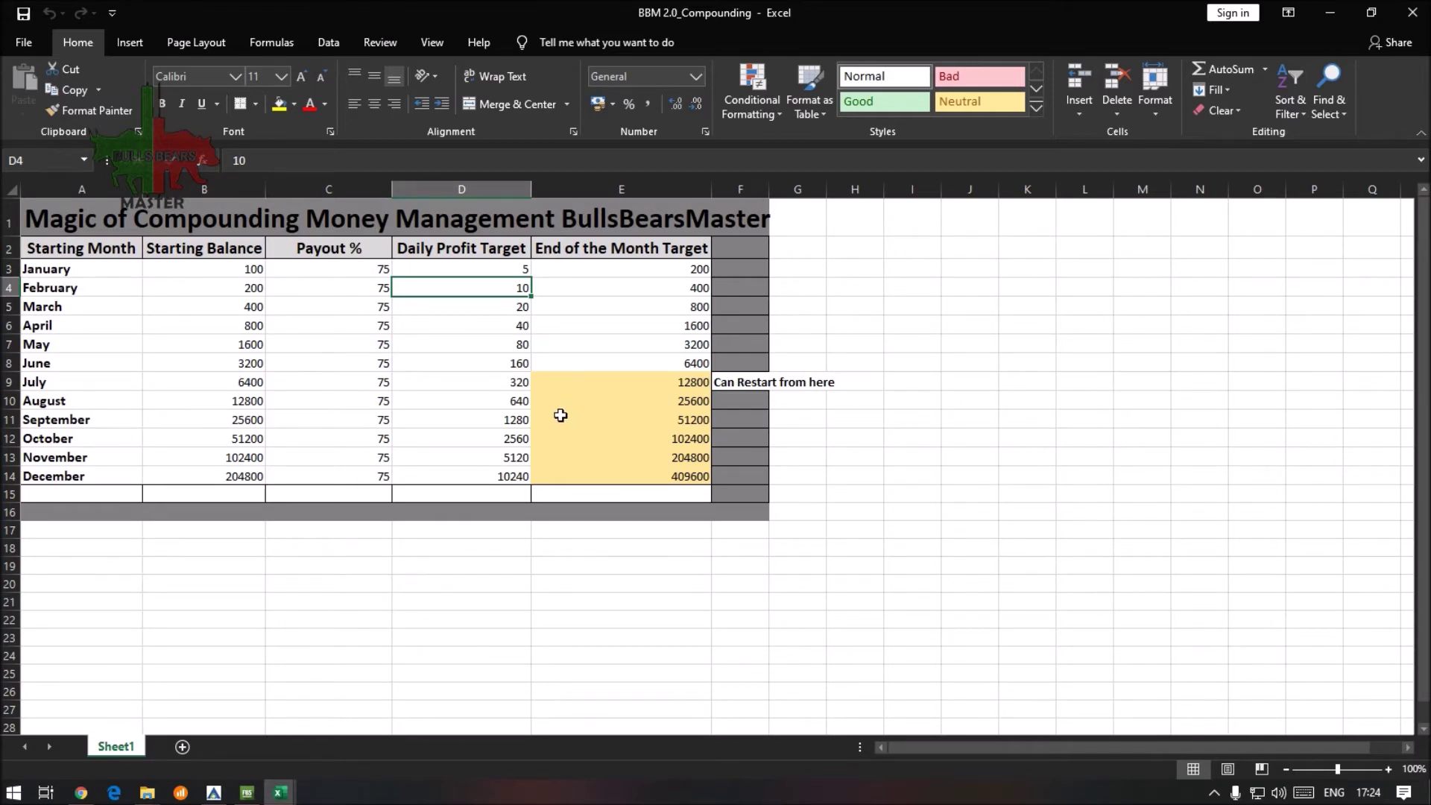
left_click(701, 287)
left_click(679, 401)
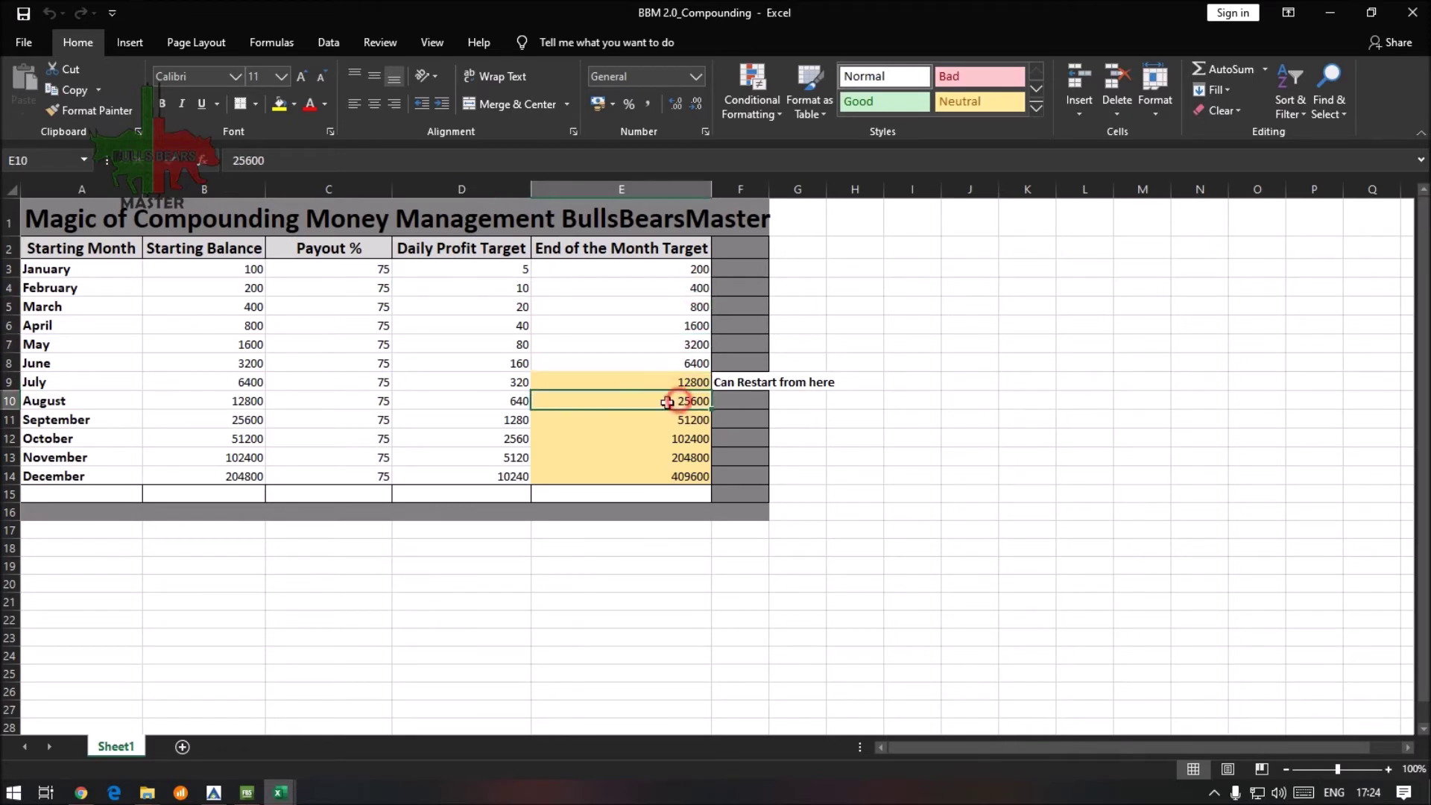
left_click(123, 389)
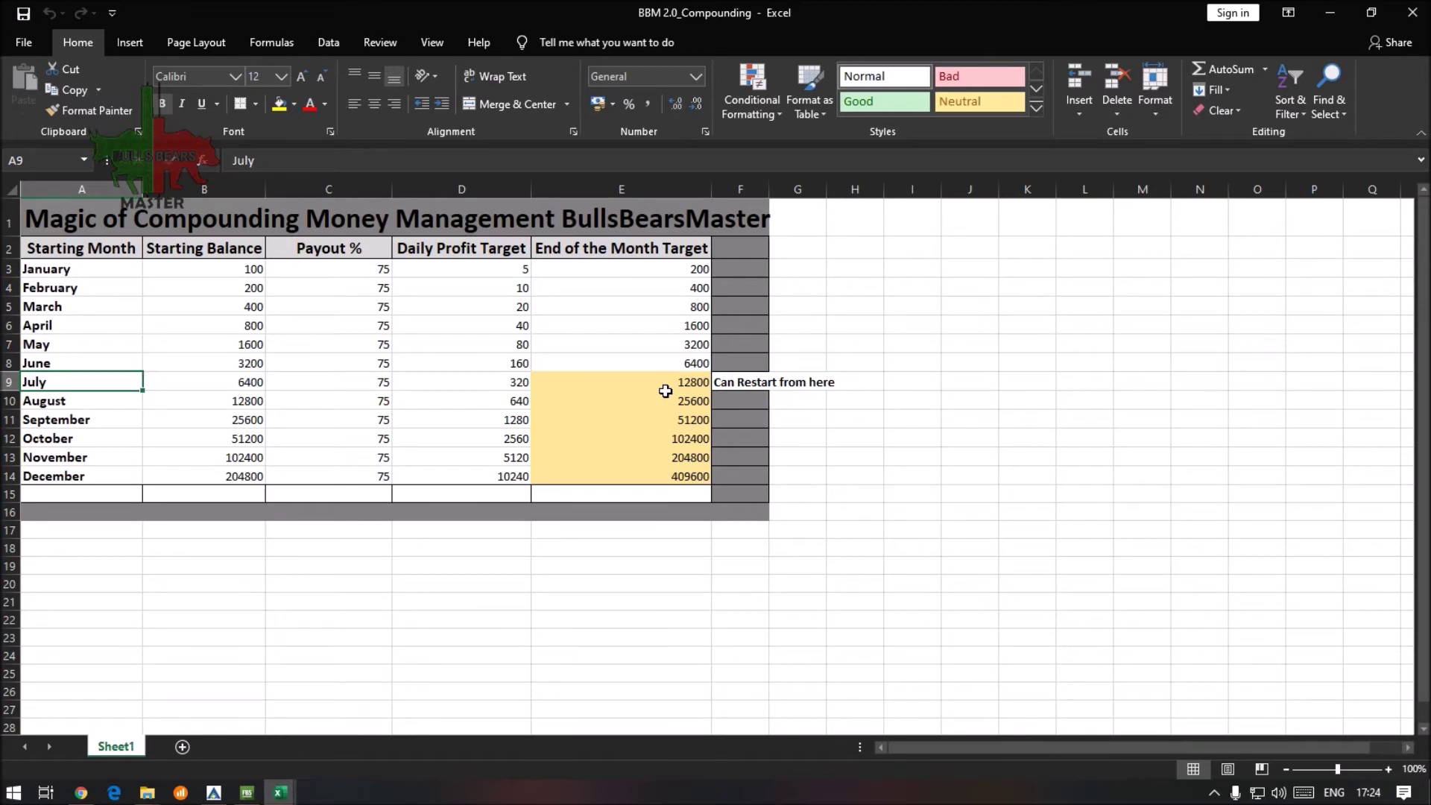
left_click(693, 362)
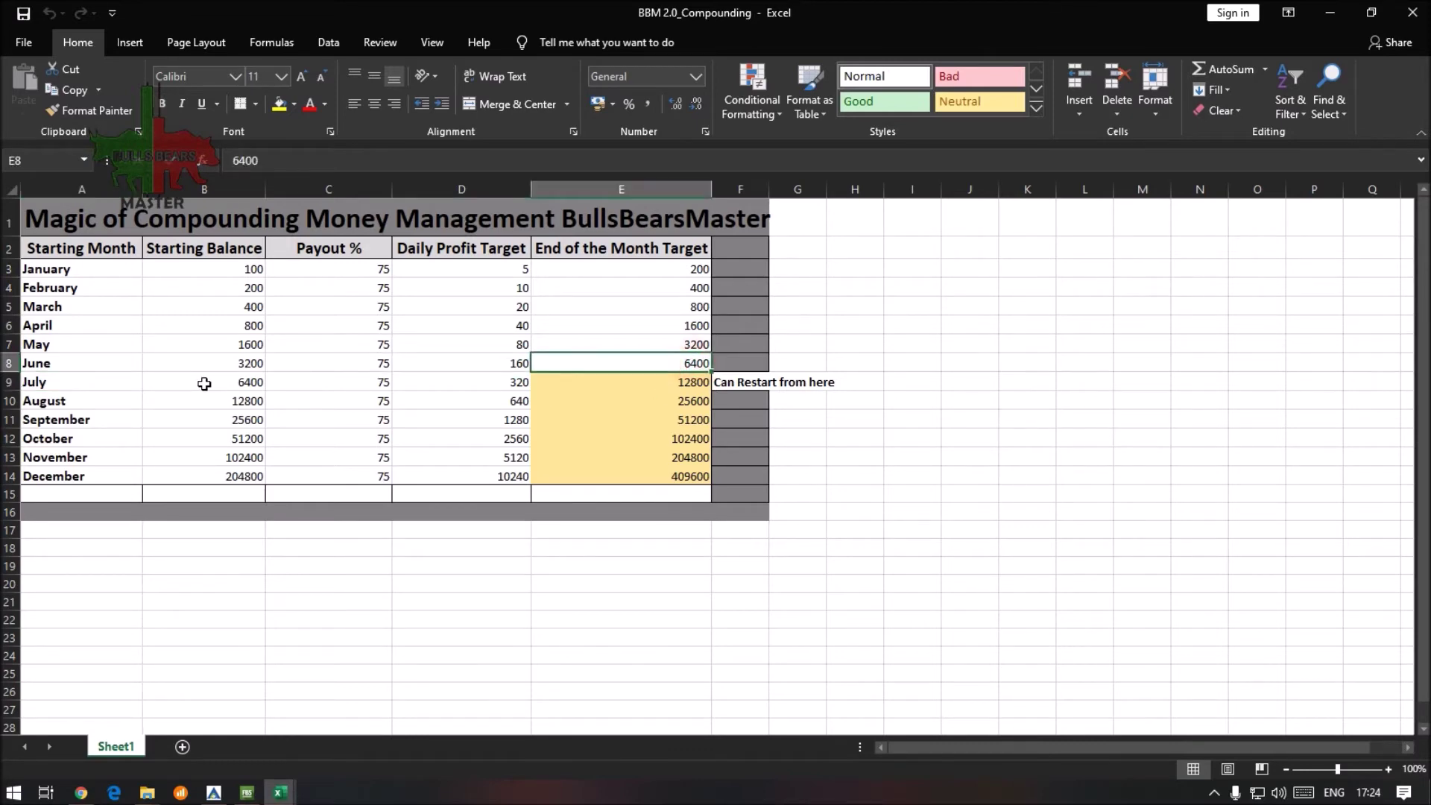
left_click(674, 381)
left_click(677, 356)
left_click(664, 383)
left_click(633, 362)
left_click(656, 391)
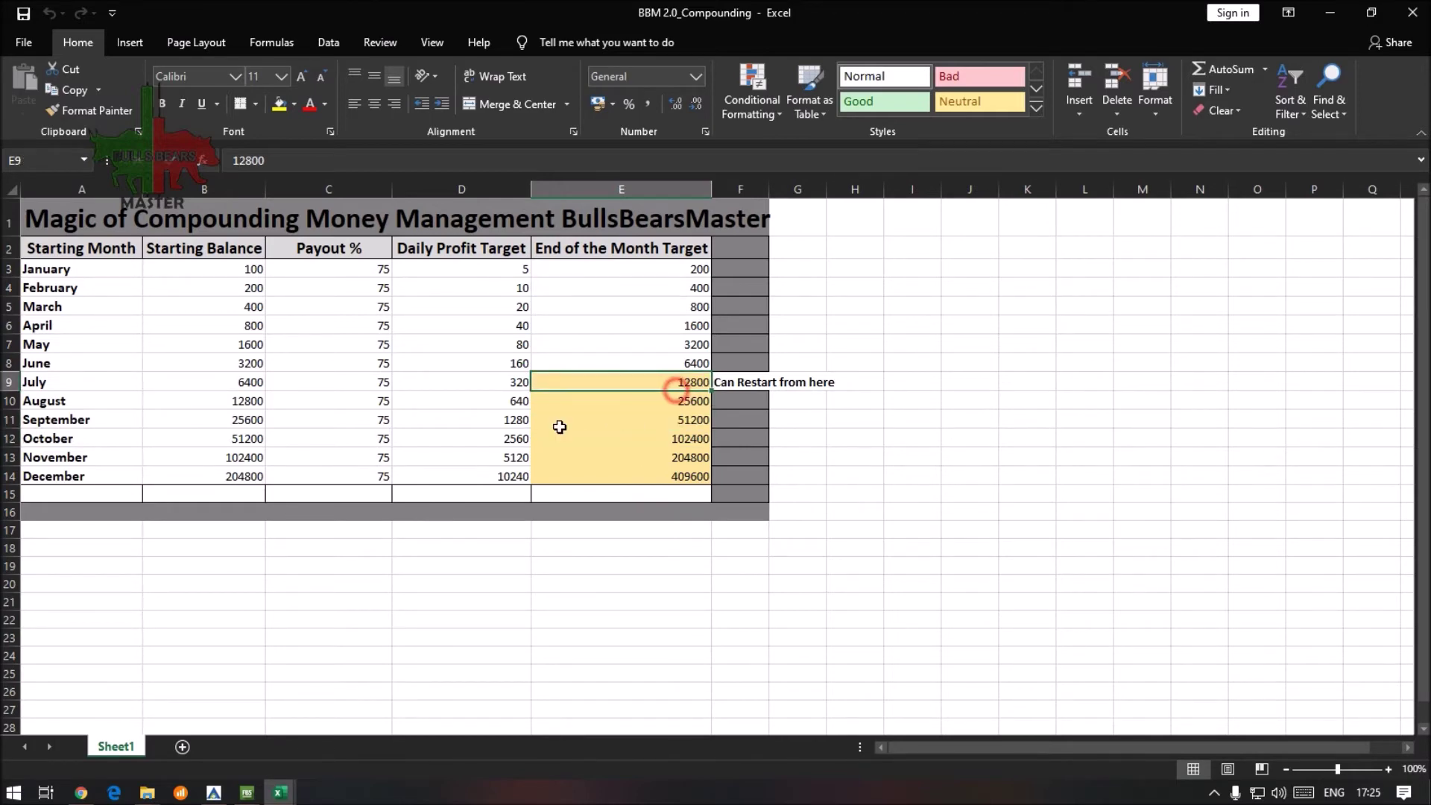
left_click(220, 325)
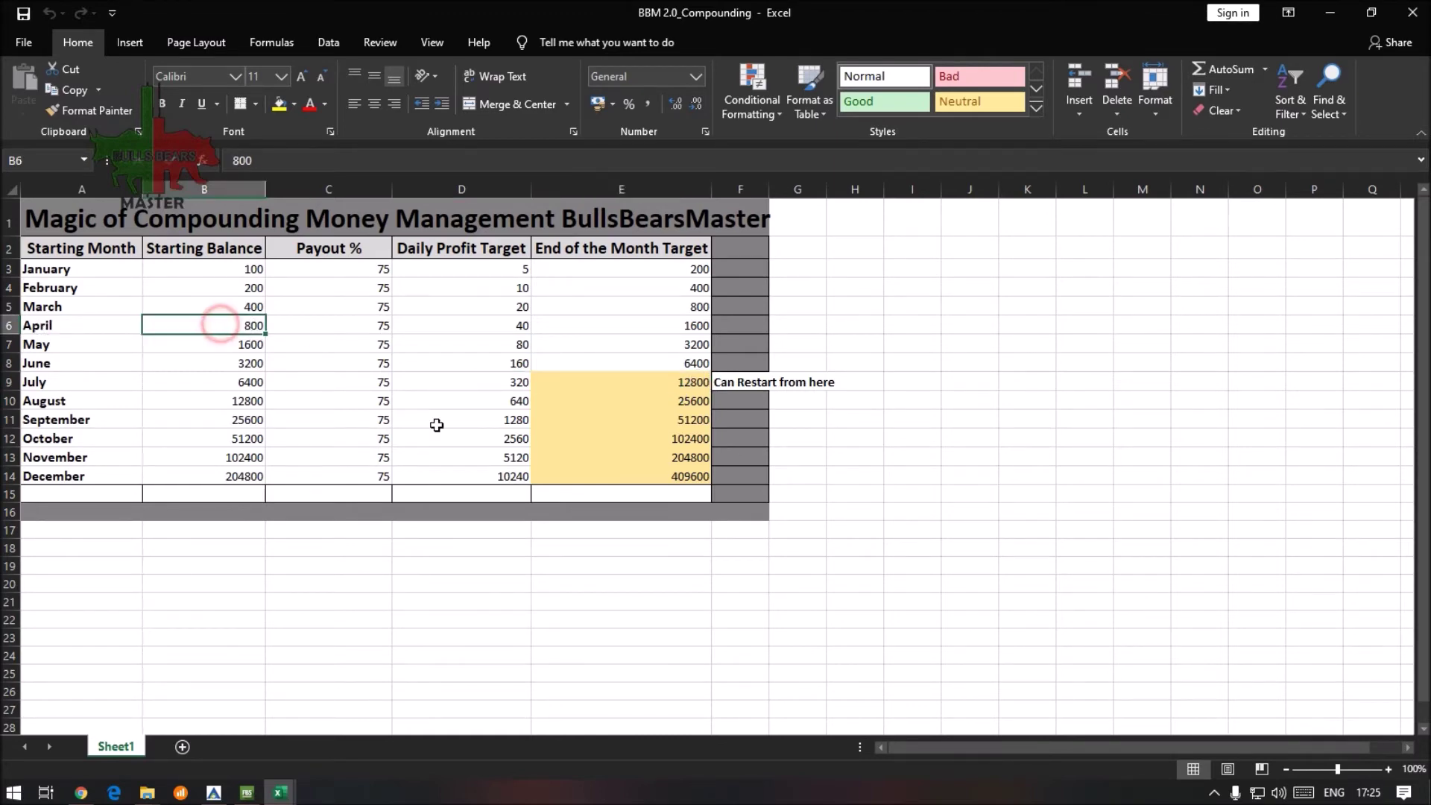
left_click(326, 403)
left_click(257, 326)
left_click(248, 345)
left_click(248, 362)
left_click(249, 381)
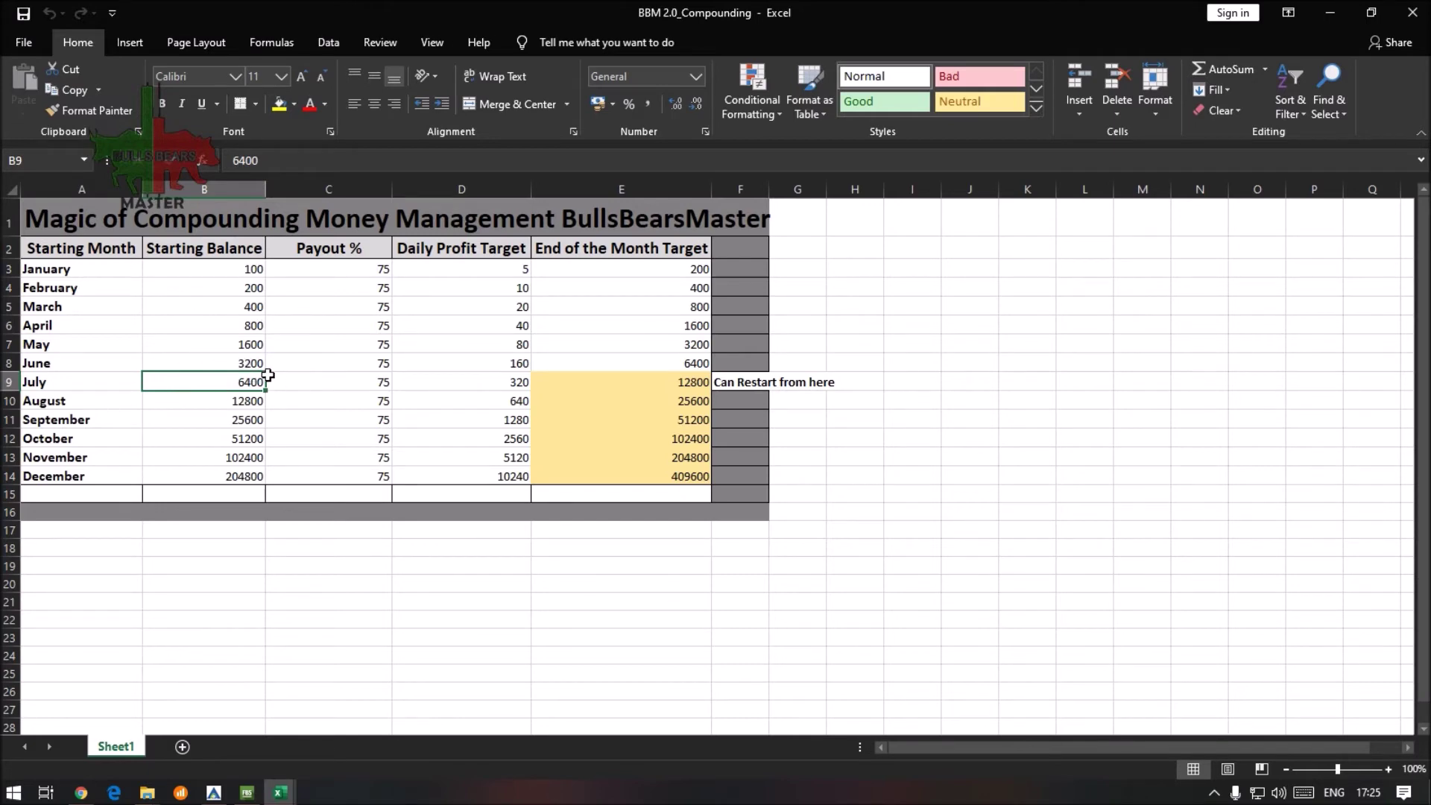
left_click(249, 325)
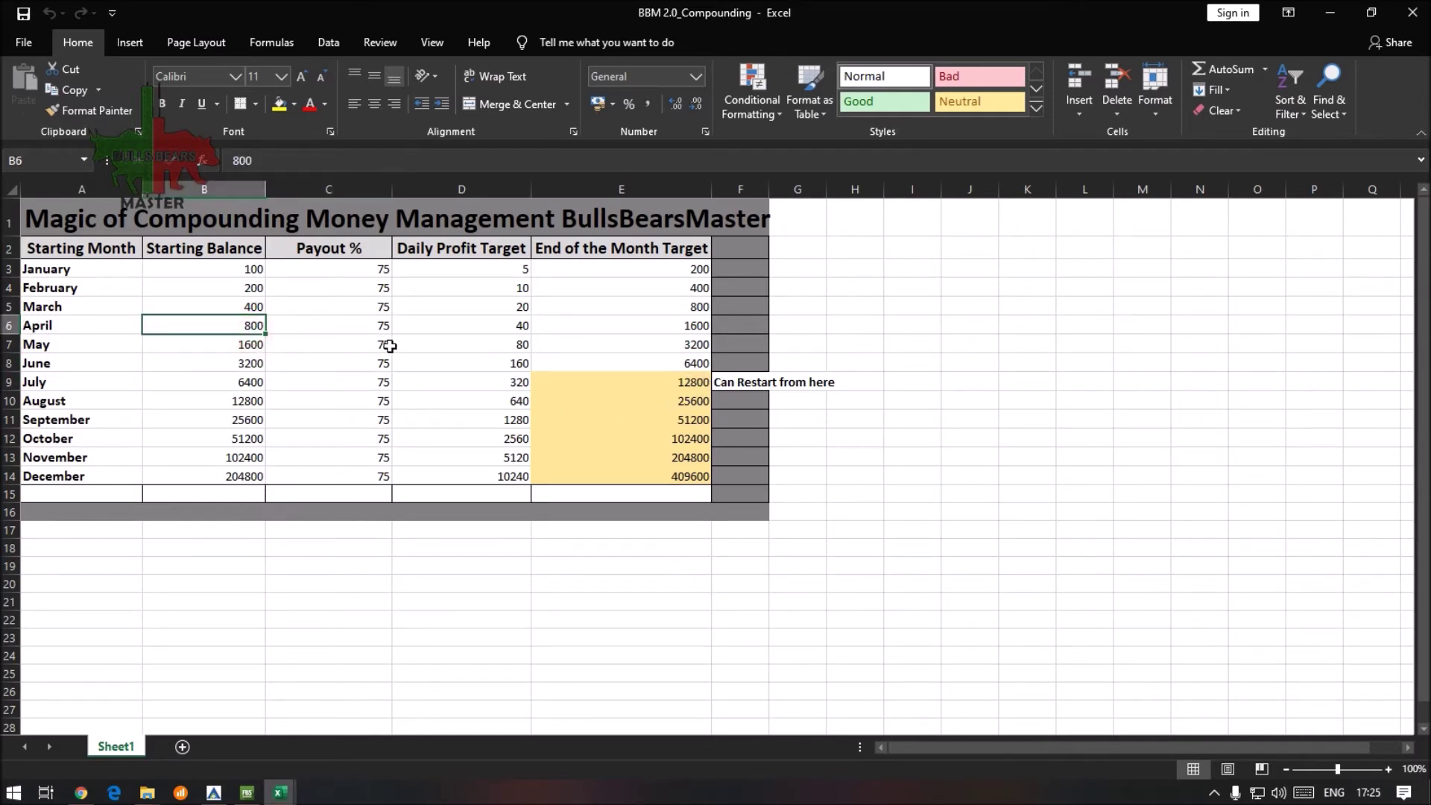
left_click(254, 271)
left_click(237, 324)
left_click(251, 364)
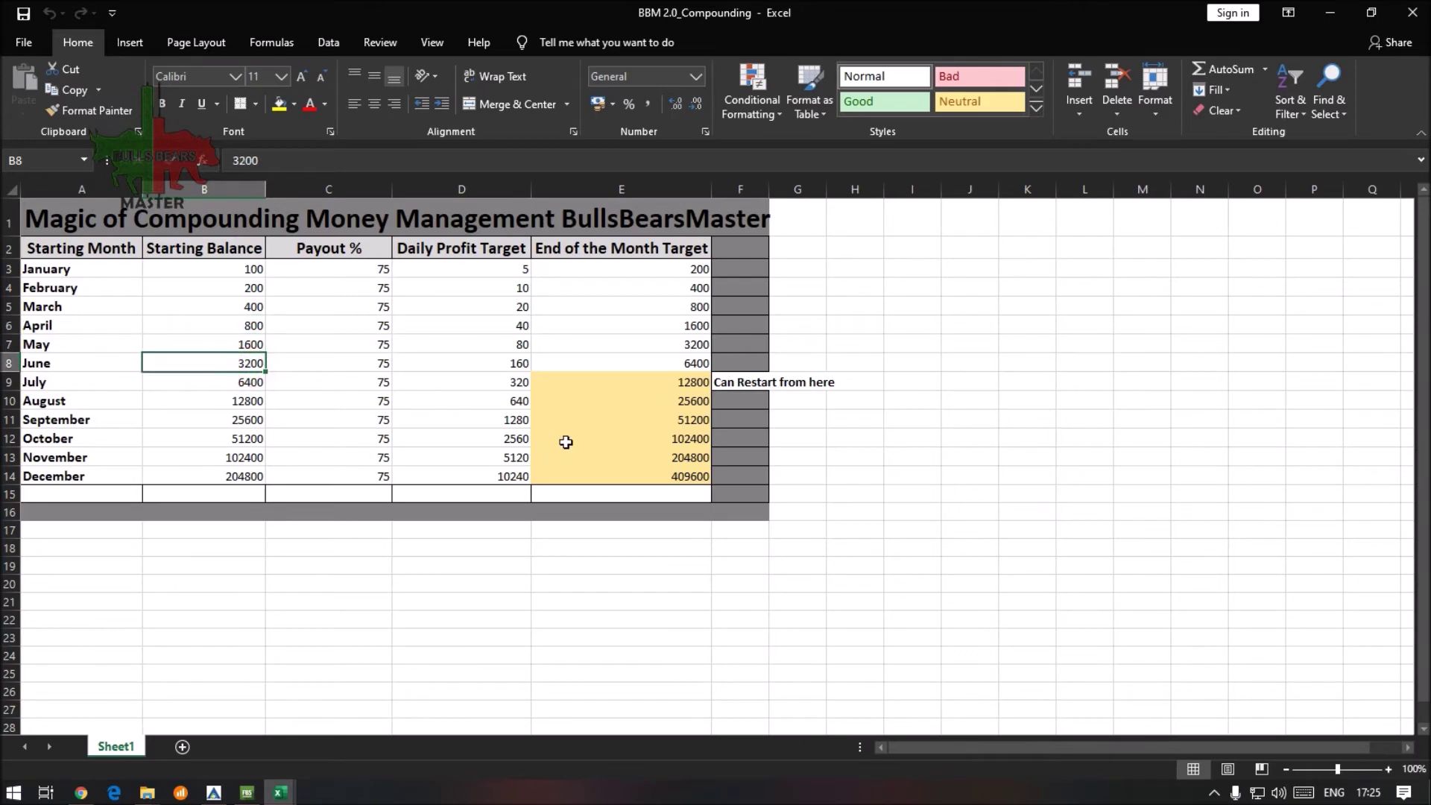
left_click(685, 365)
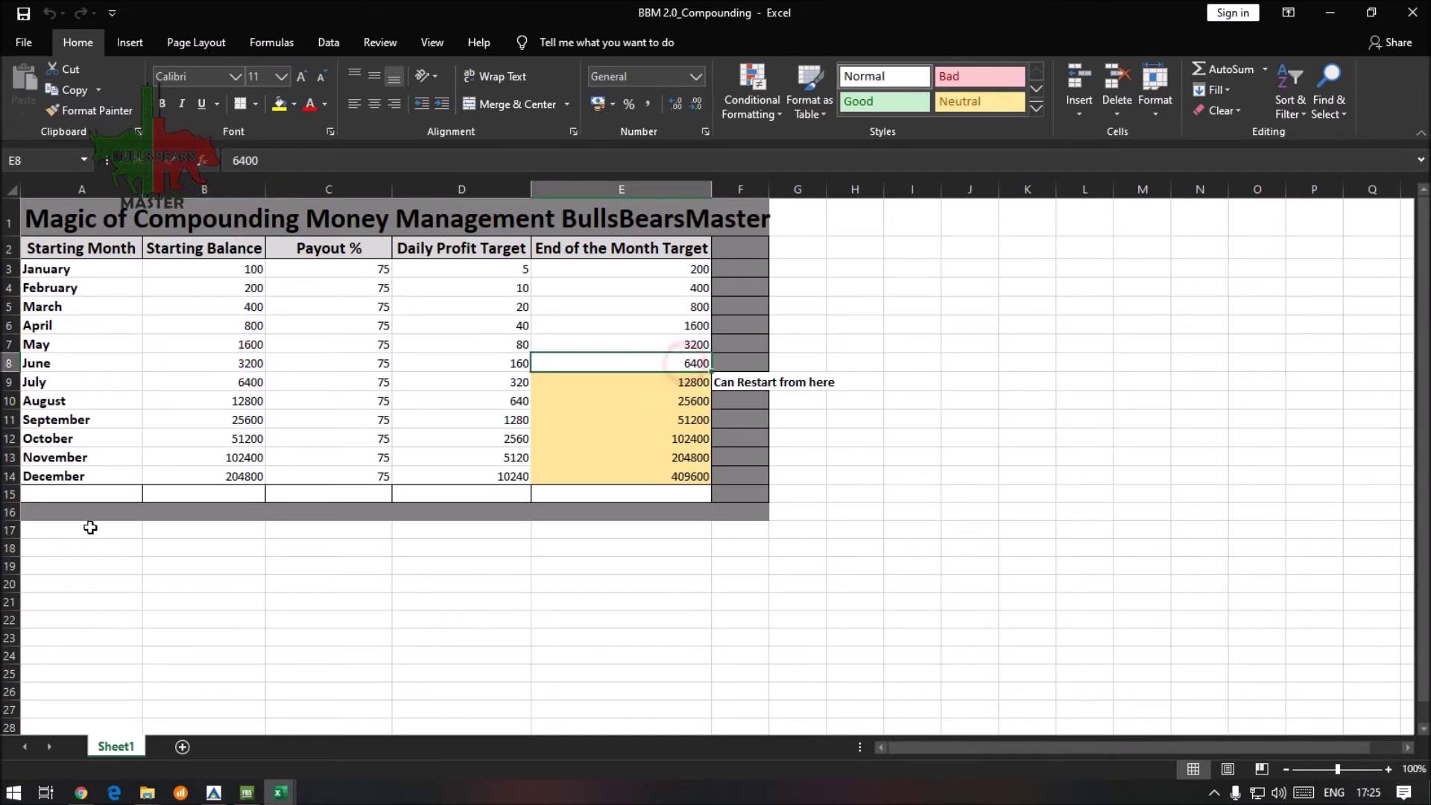
left_click(246, 327)
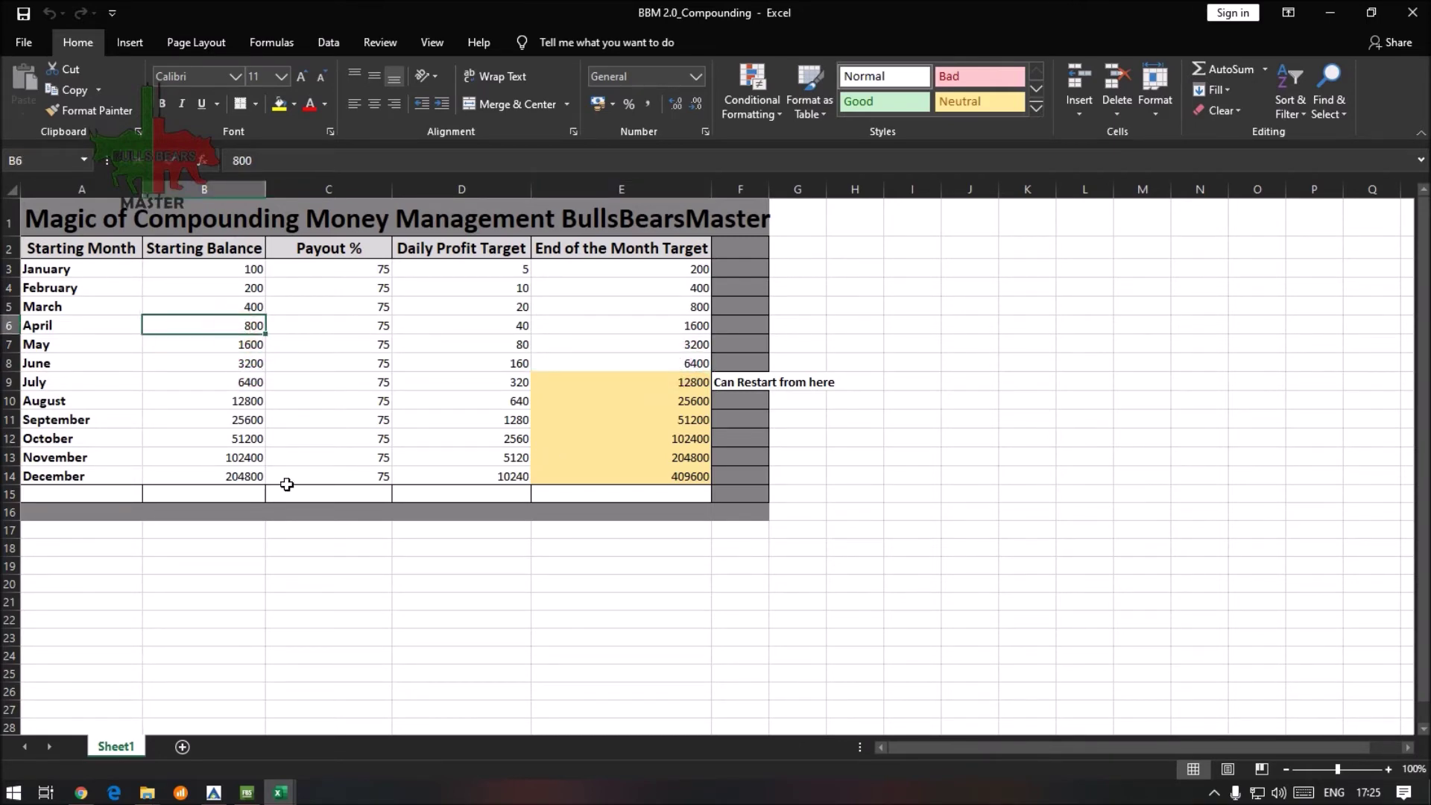
left_click(676, 383)
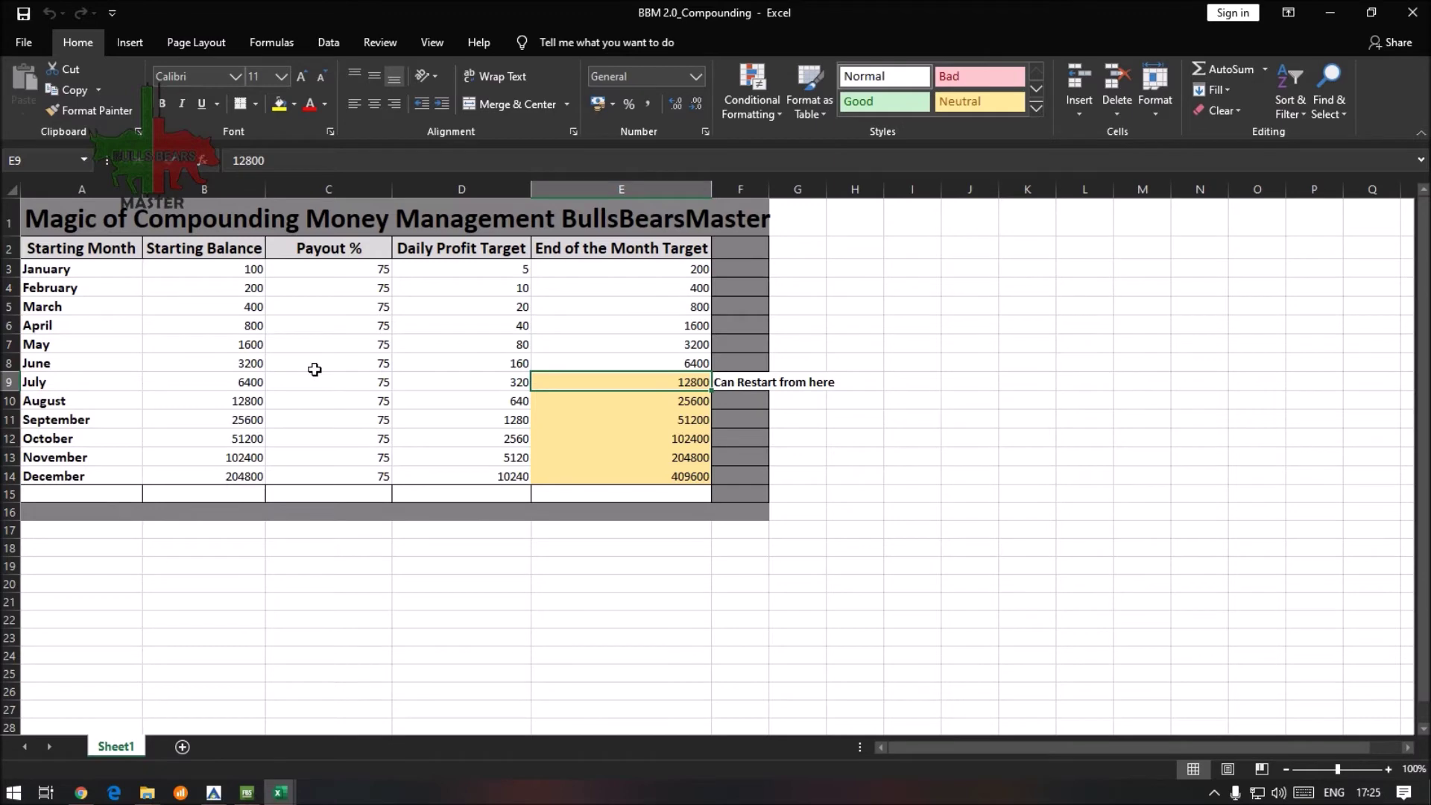
left_click(86, 478)
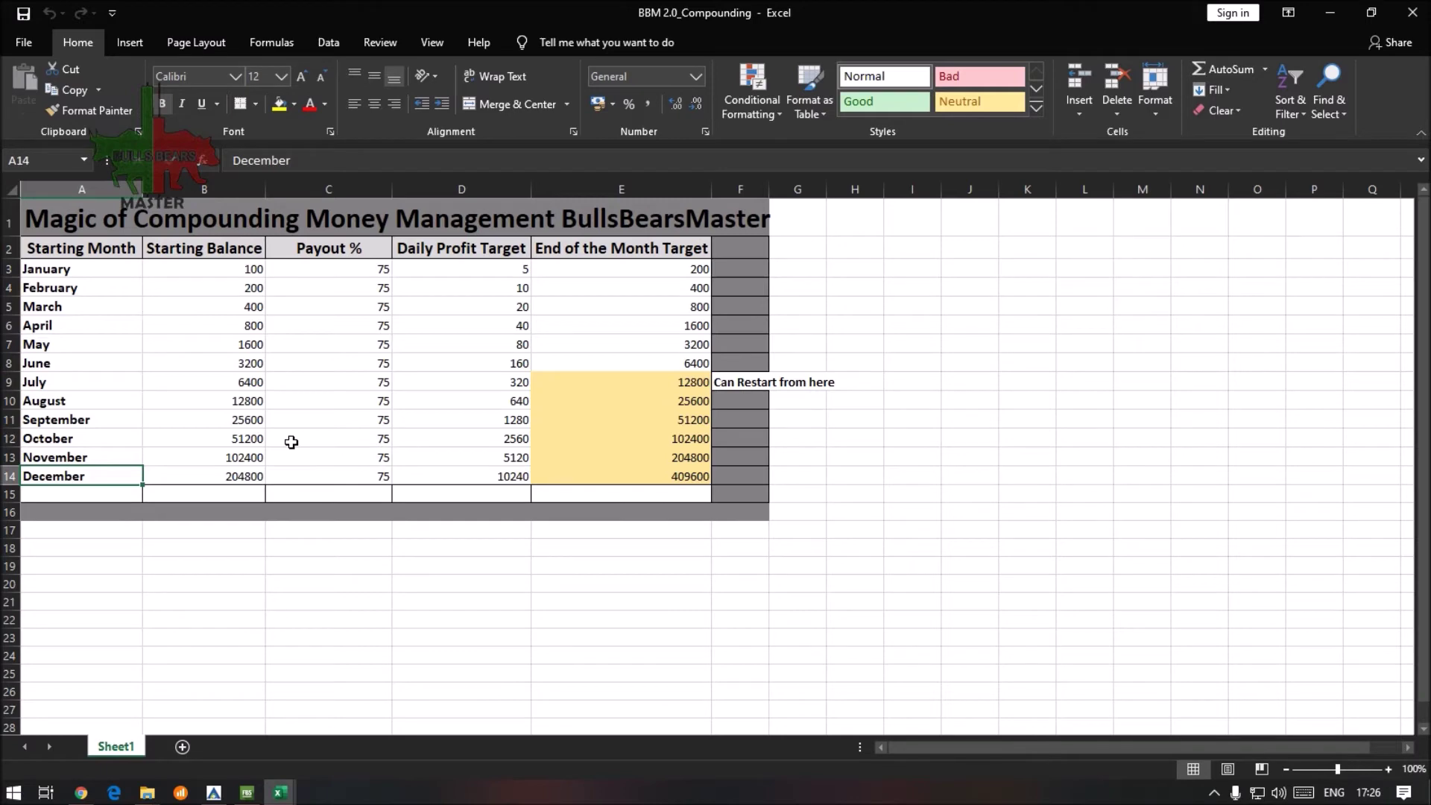
left_click(695, 385)
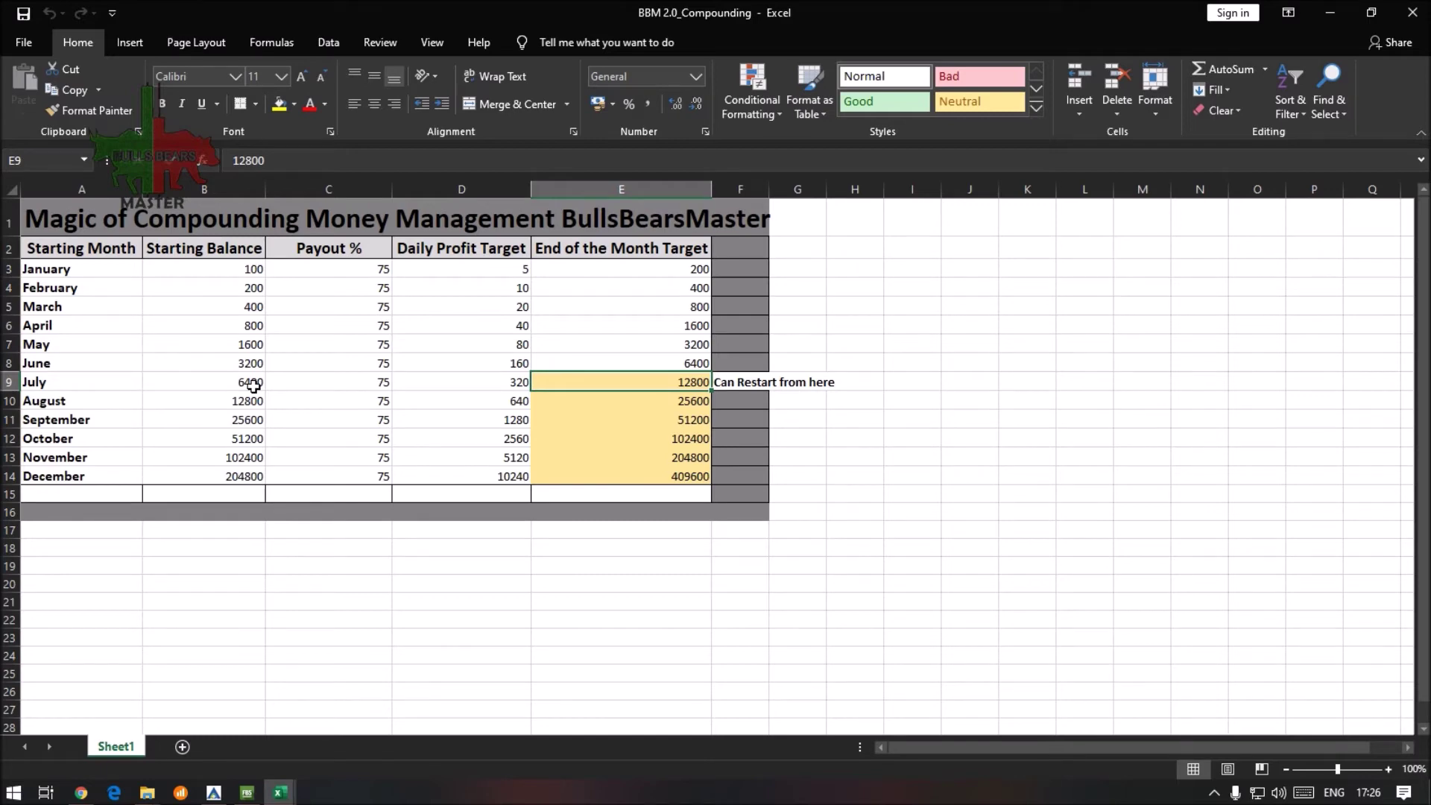
left_click(652, 460)
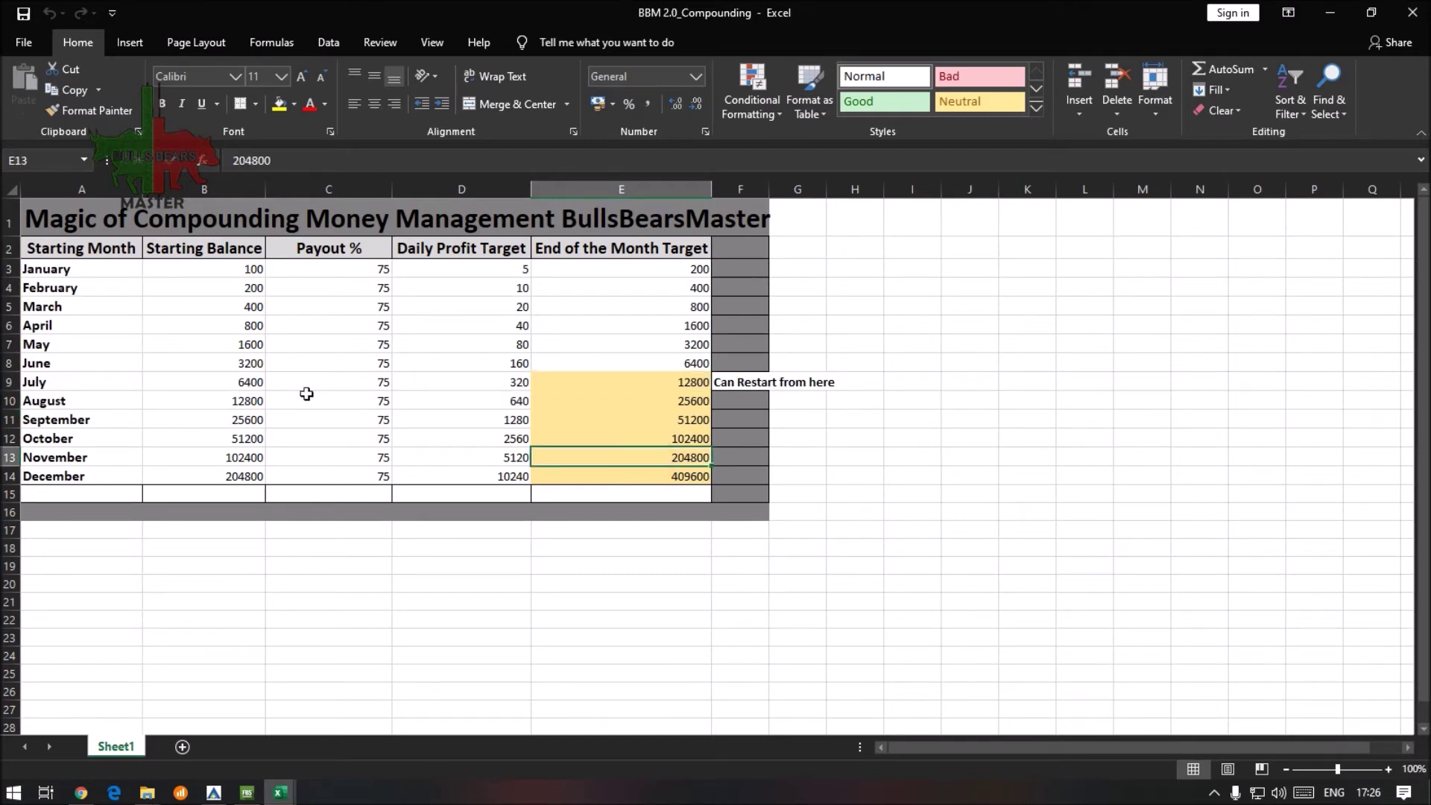
left_click(242, 401)
left_click(240, 326)
left_click(243, 385)
left_click(240, 321)
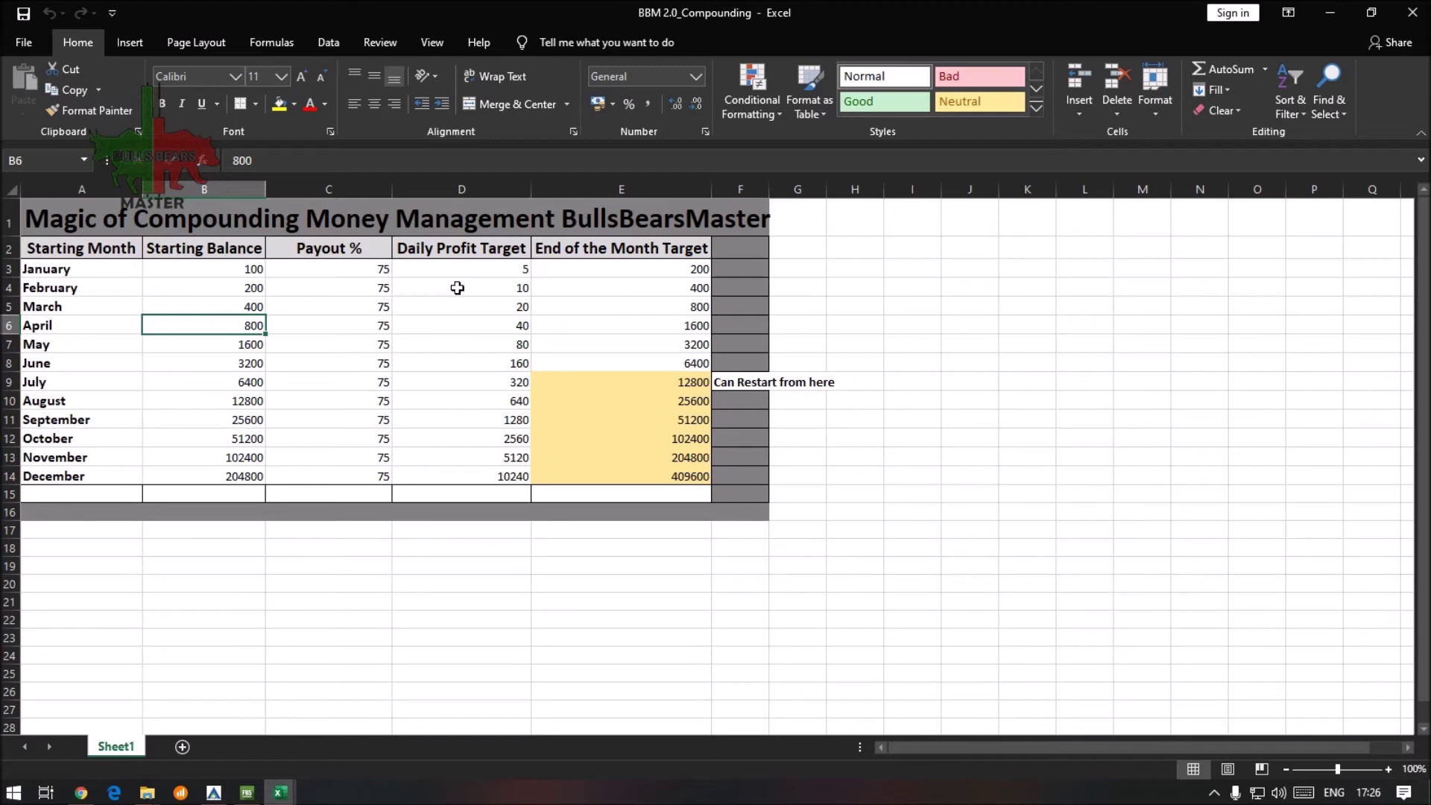
left_click(297, 792)
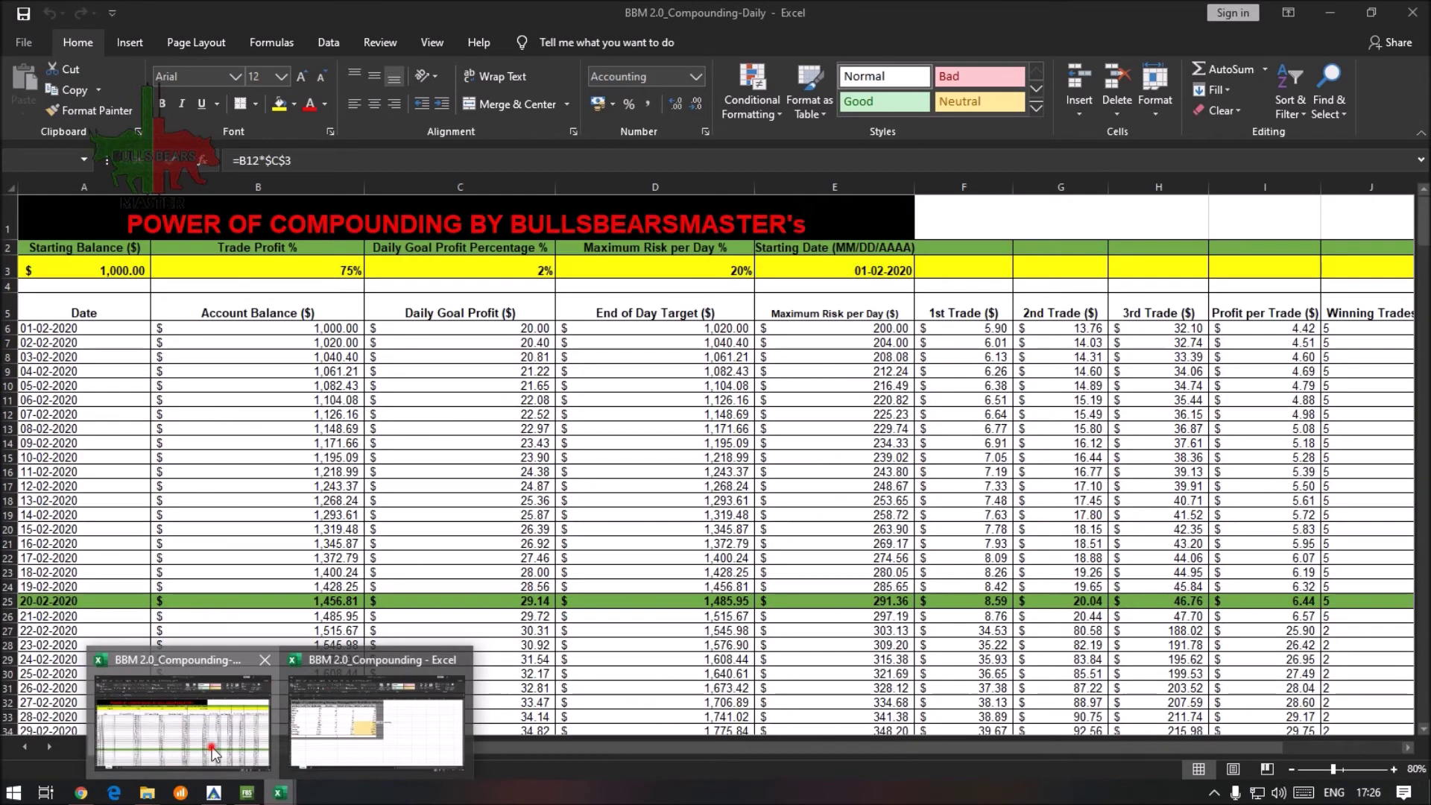
- Switch to the BBM 2.0_Compounding-Daily workbook with its $1,000 starting balance
left_click(183, 715)
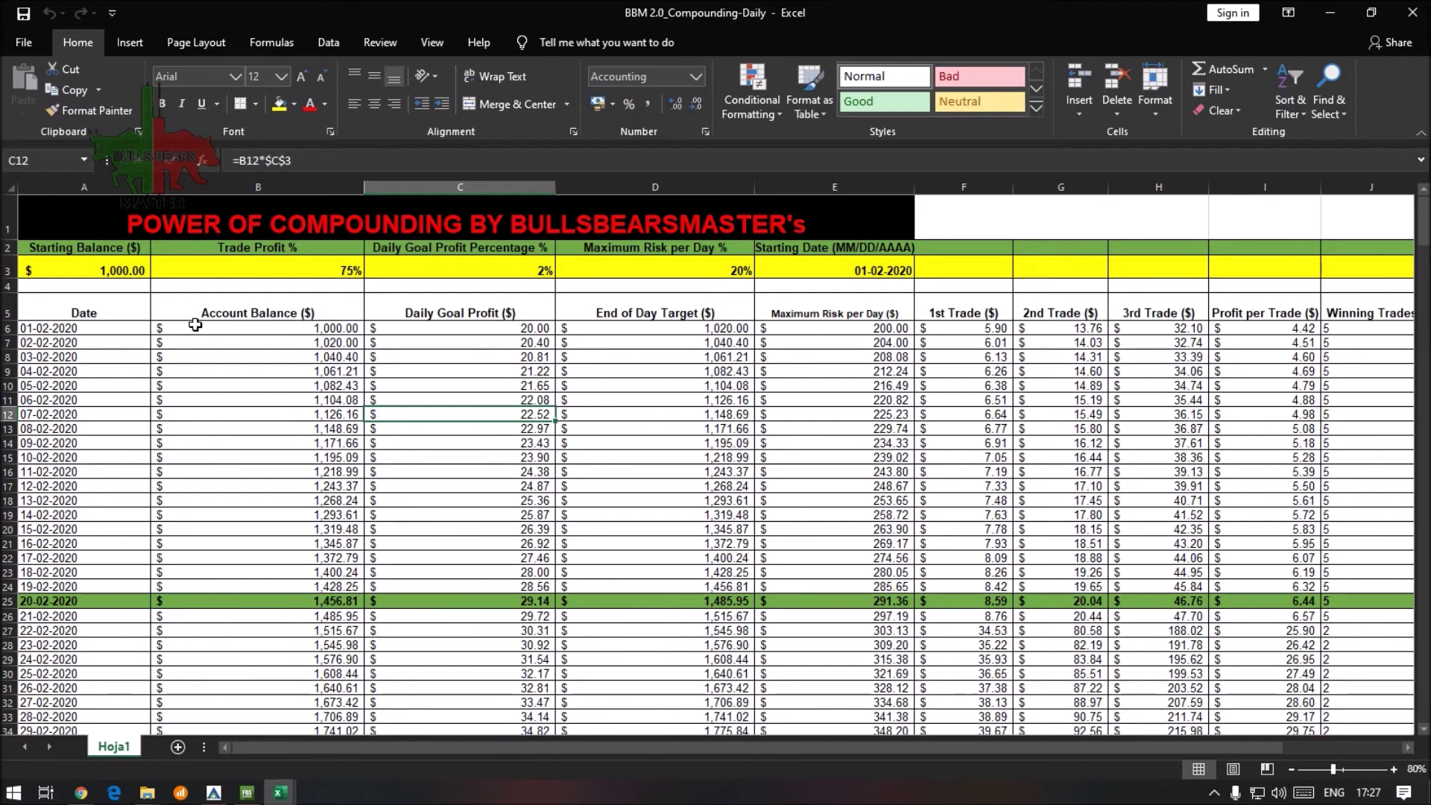
left_click(87, 273)
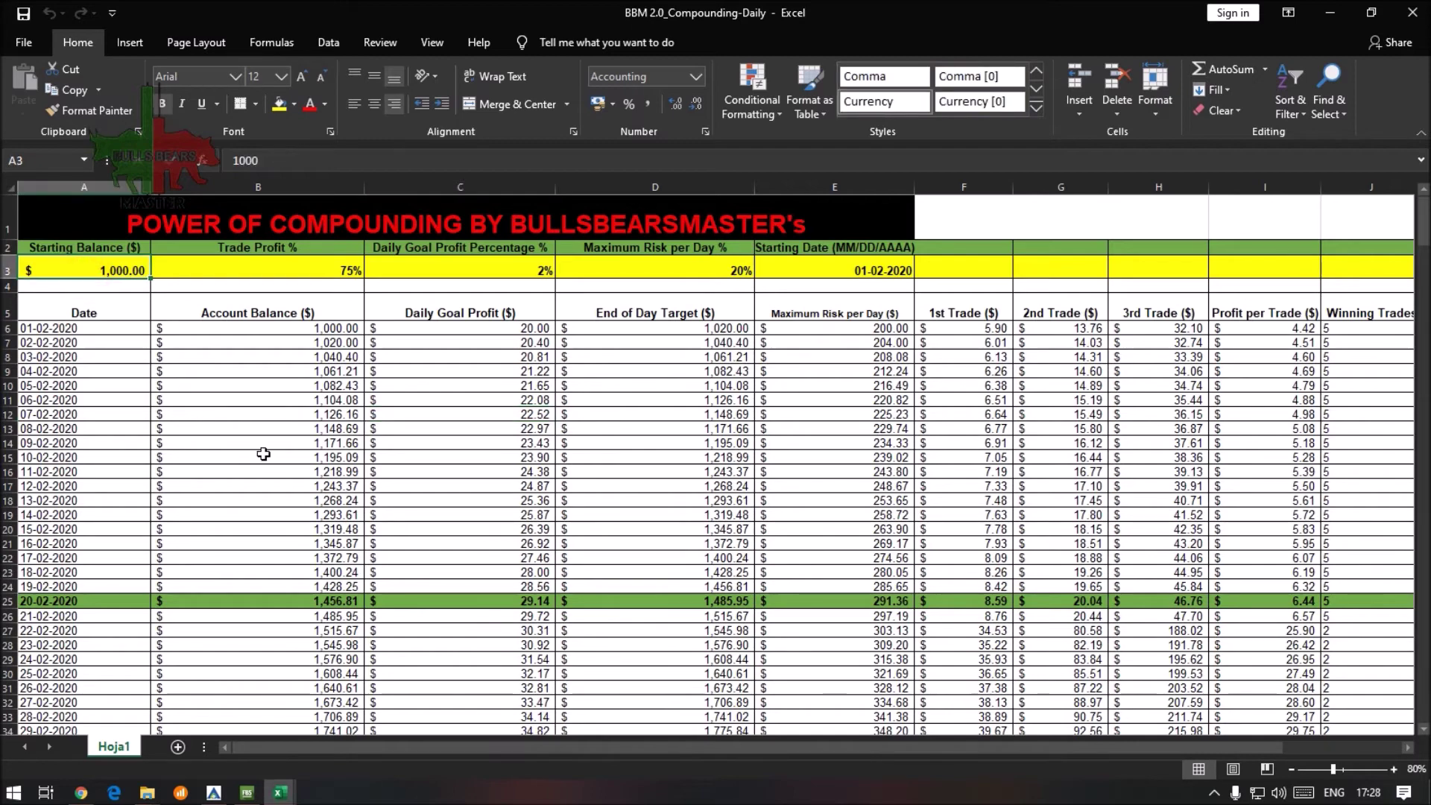
left_click(313, 275)
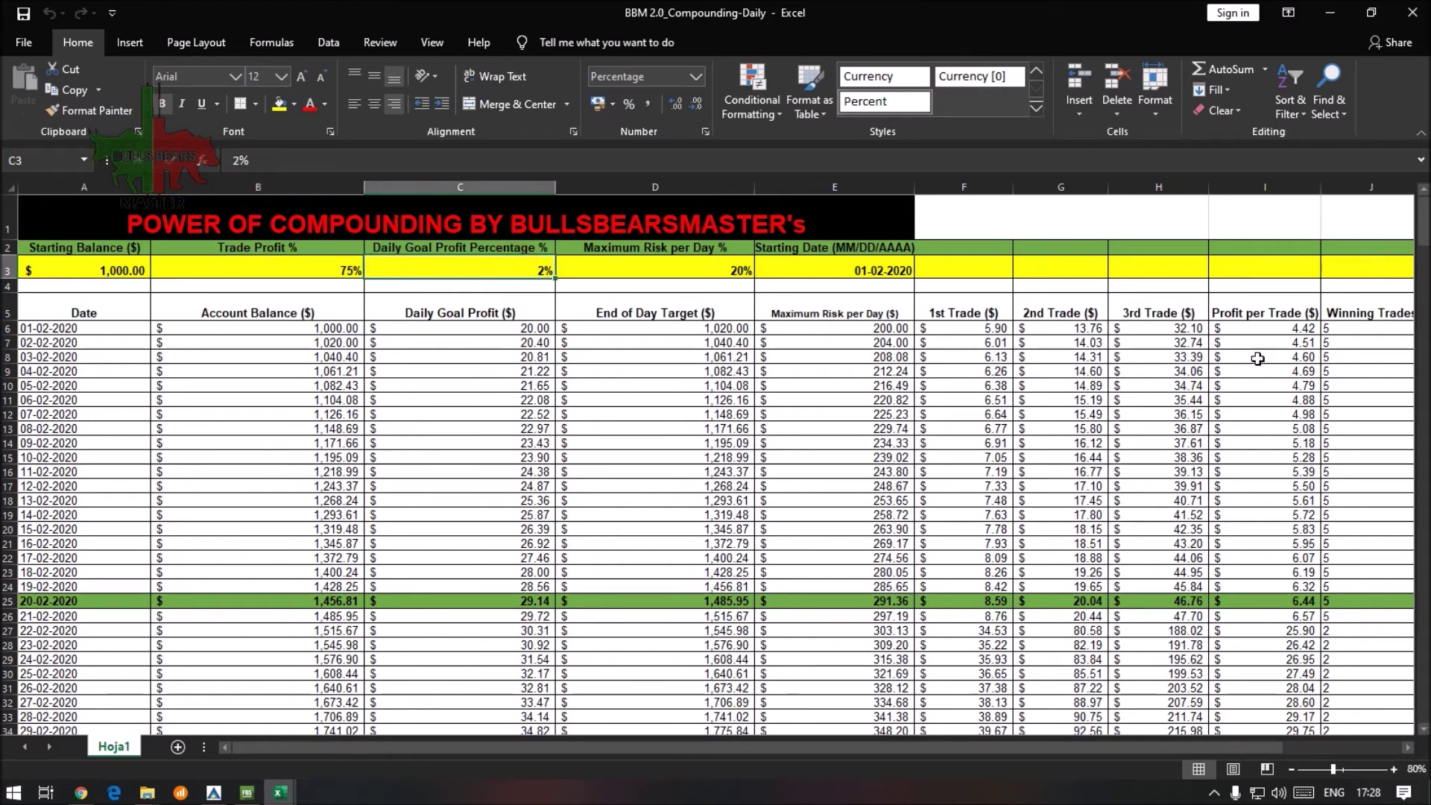
left_click(1349, 328)
left_click(990, 329)
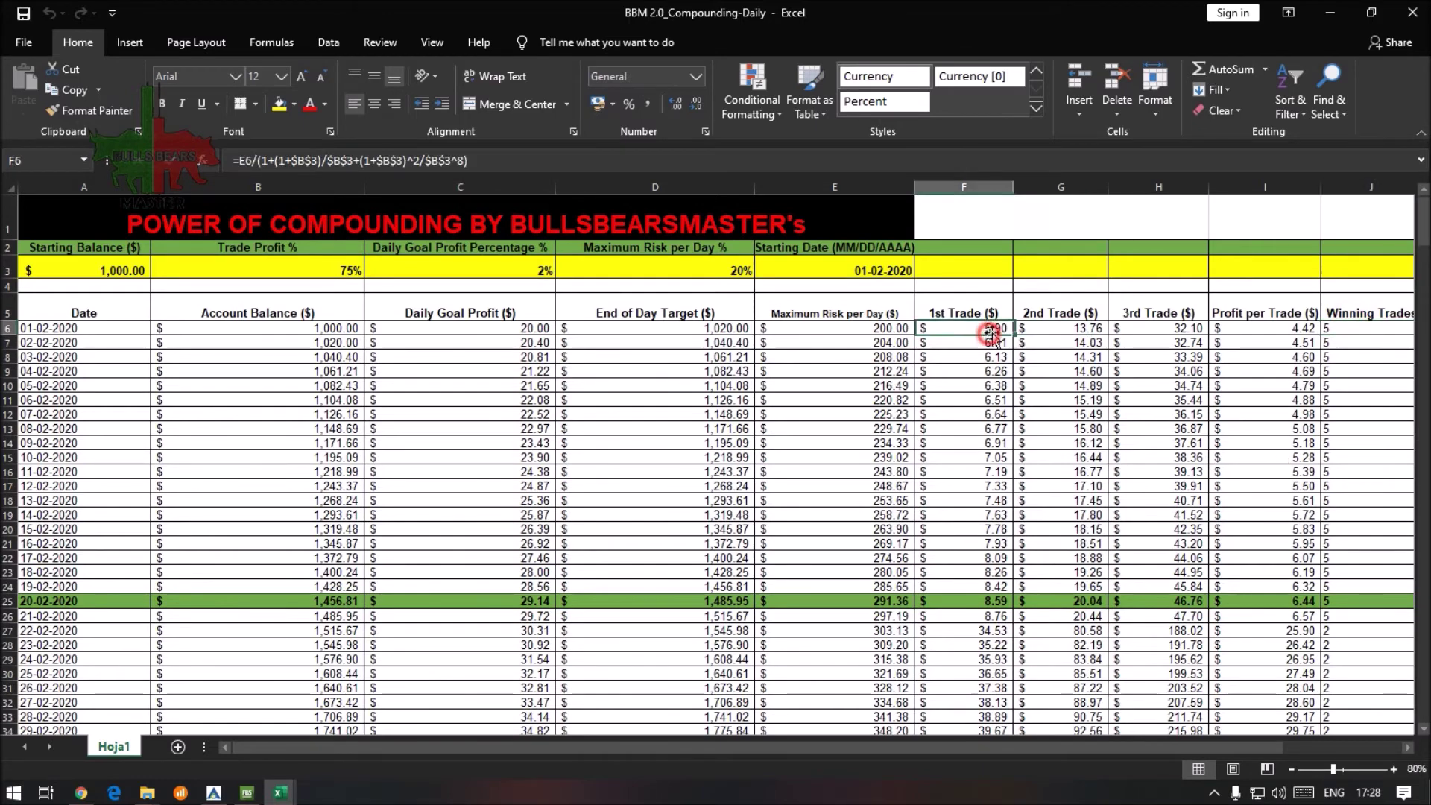
left_click(1073, 328)
left_click(1185, 328)
left_click(1282, 329)
left_click(992, 328)
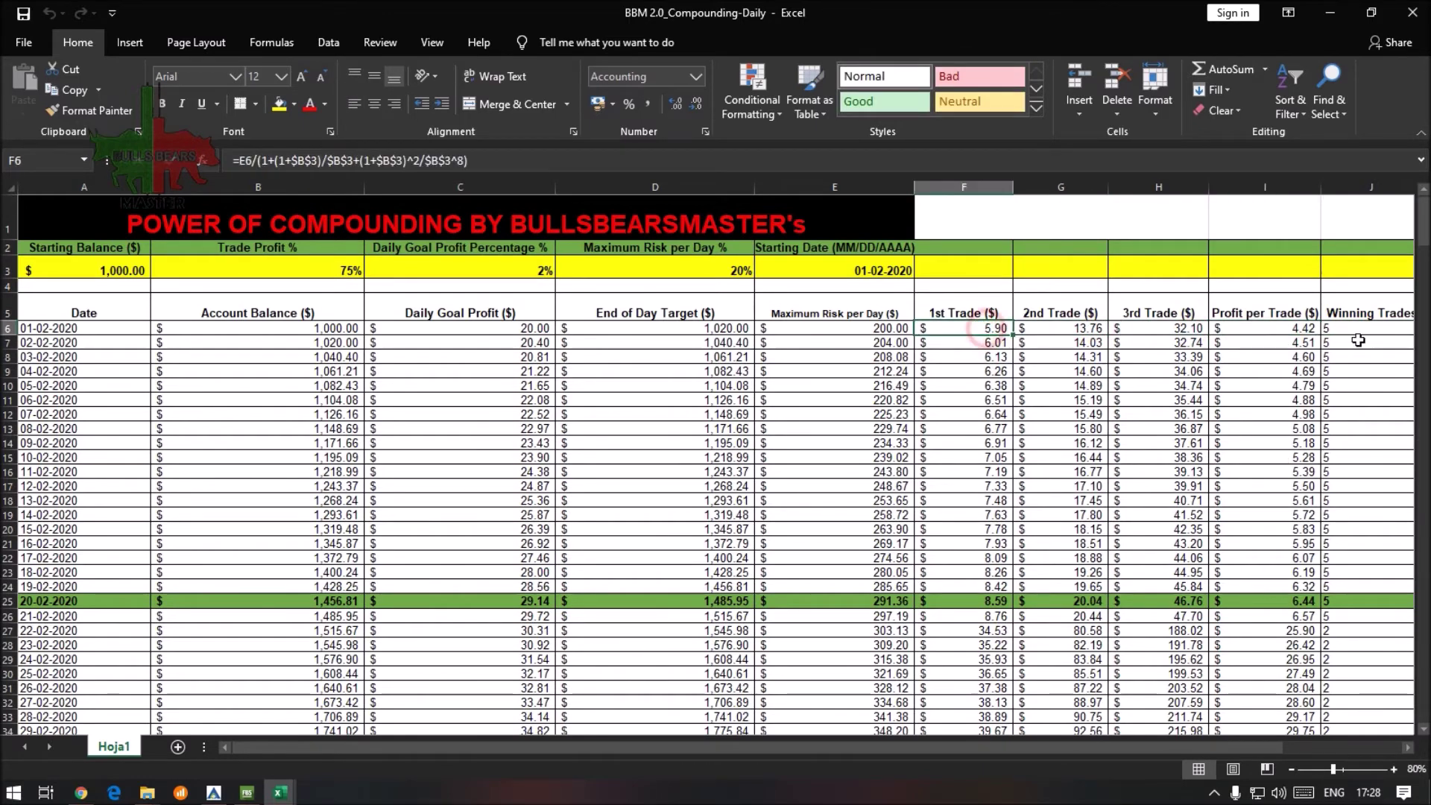
left_click(1361, 329)
left_click(689, 327)
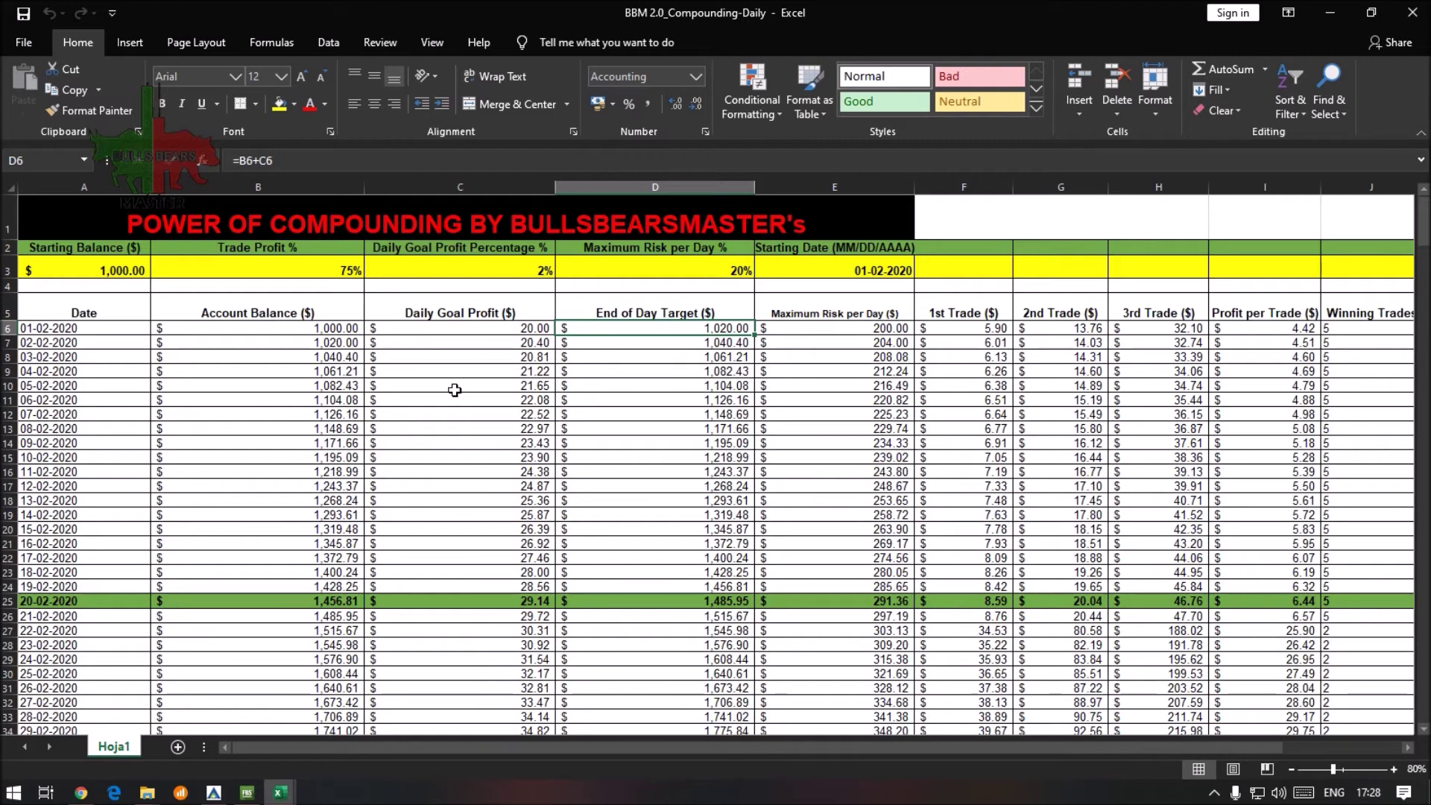
left_click(340, 329)
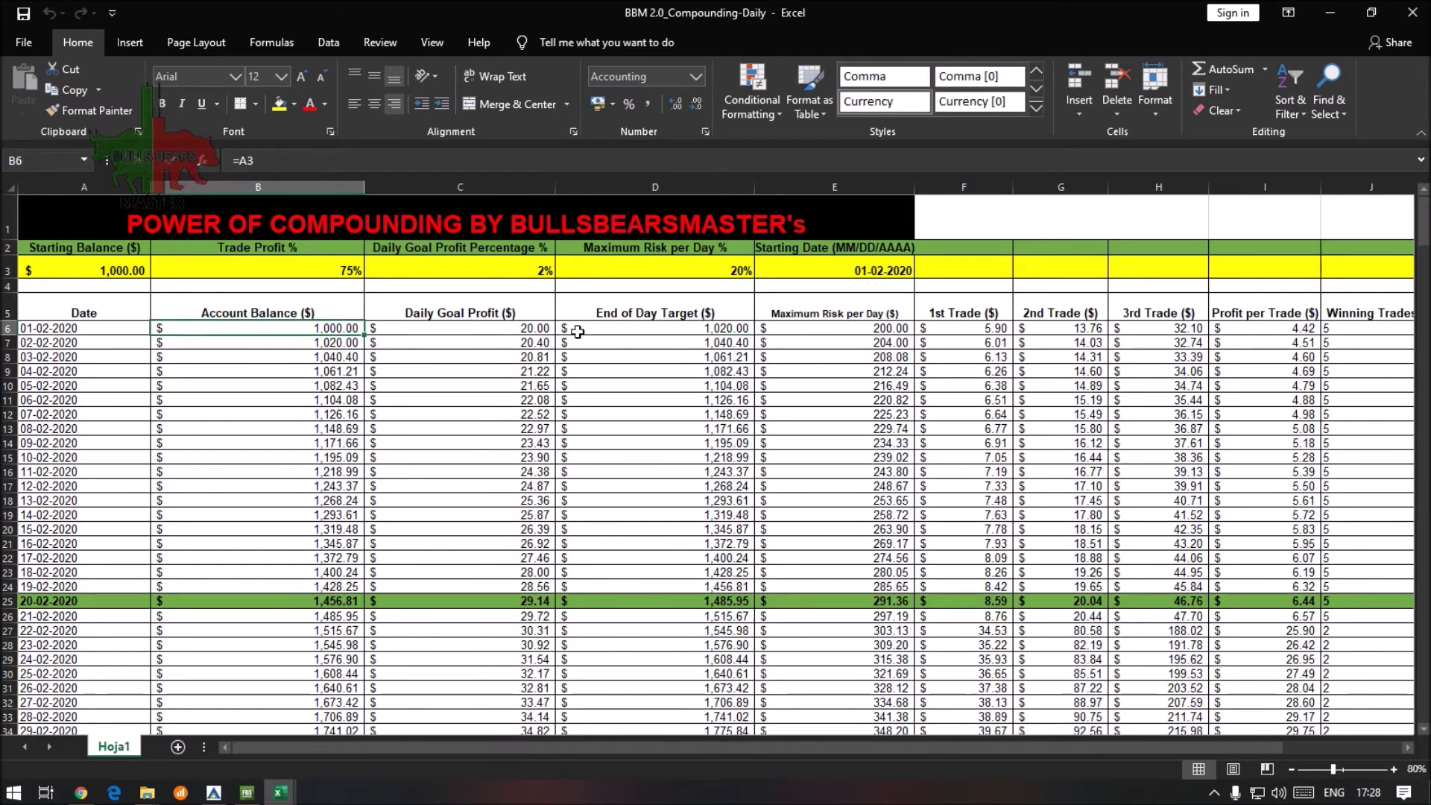
left_click(511, 325)
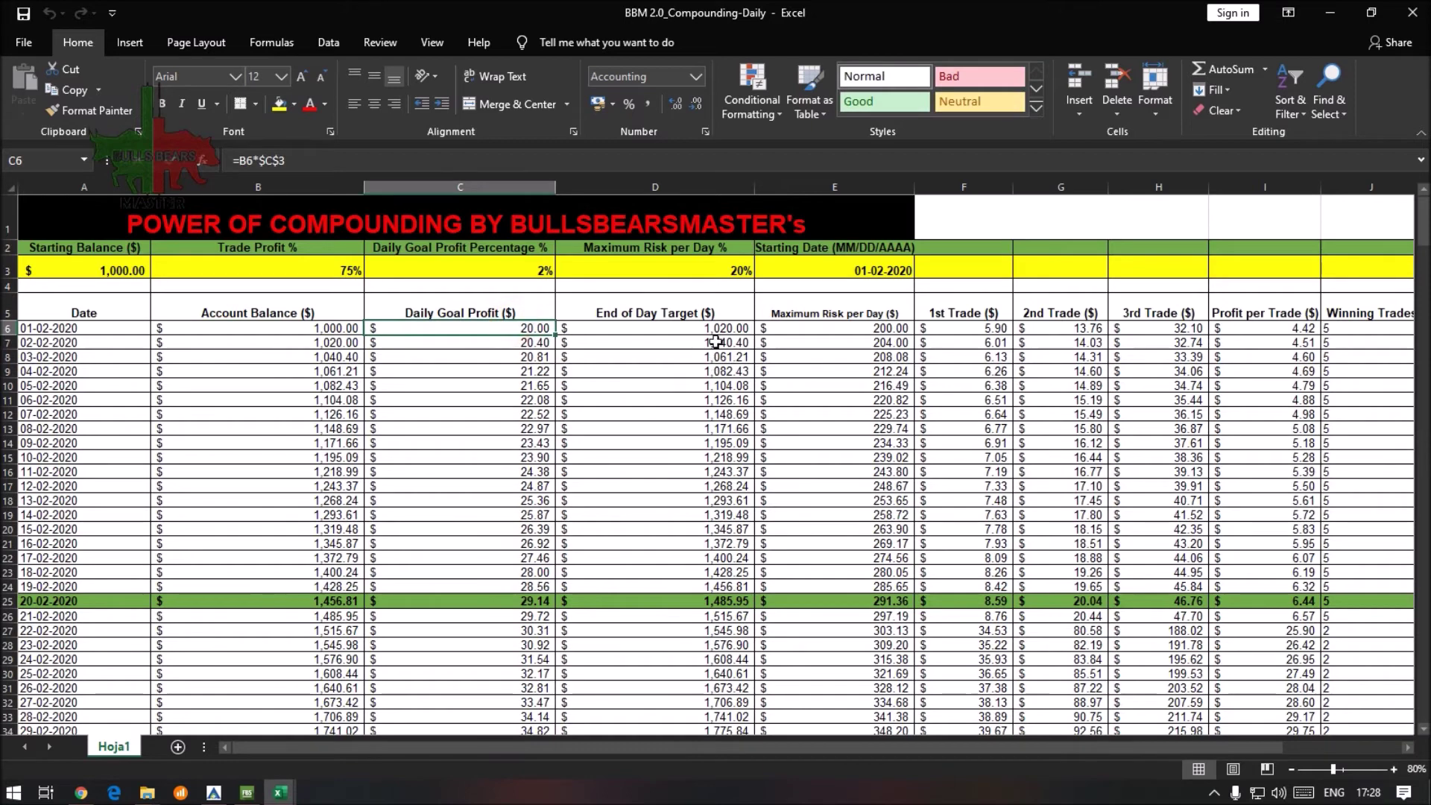
left_click(298, 343)
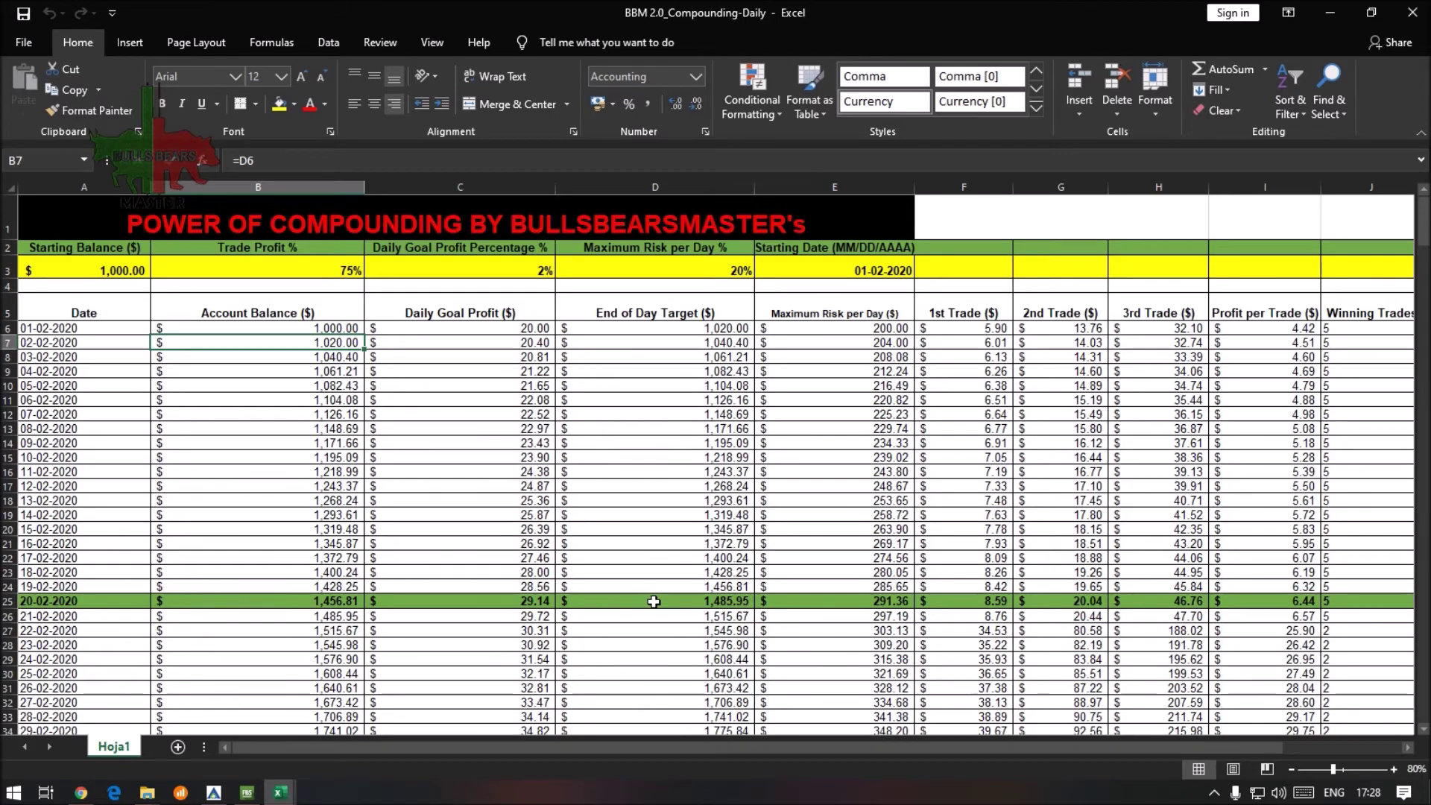
scroll(656, 595, "down", 9)
scroll(652, 604, "up", 9)
scroll(387, 479, "down", 10)
scroll(386, 479, "down", 6)
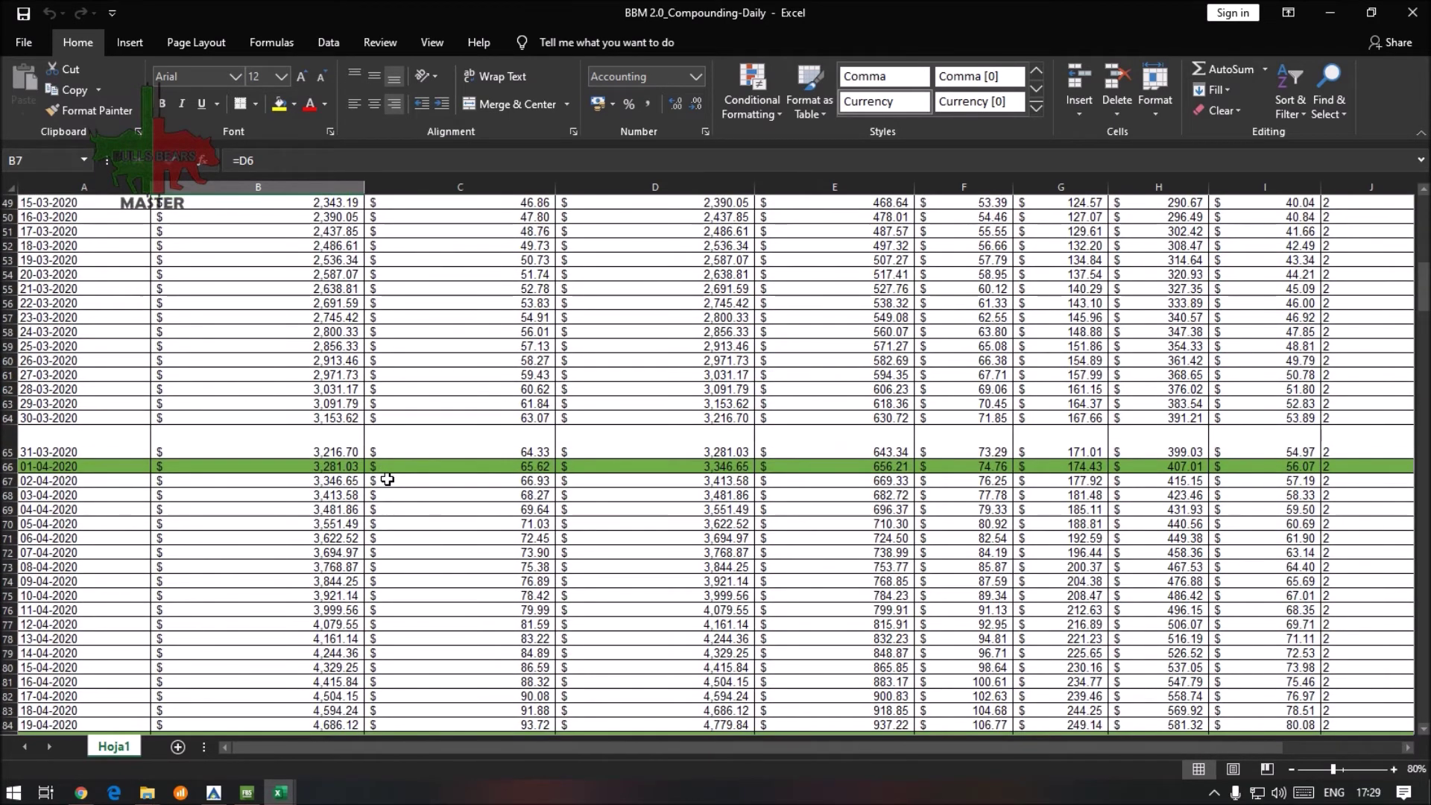
scroll(387, 479, "down", 9)
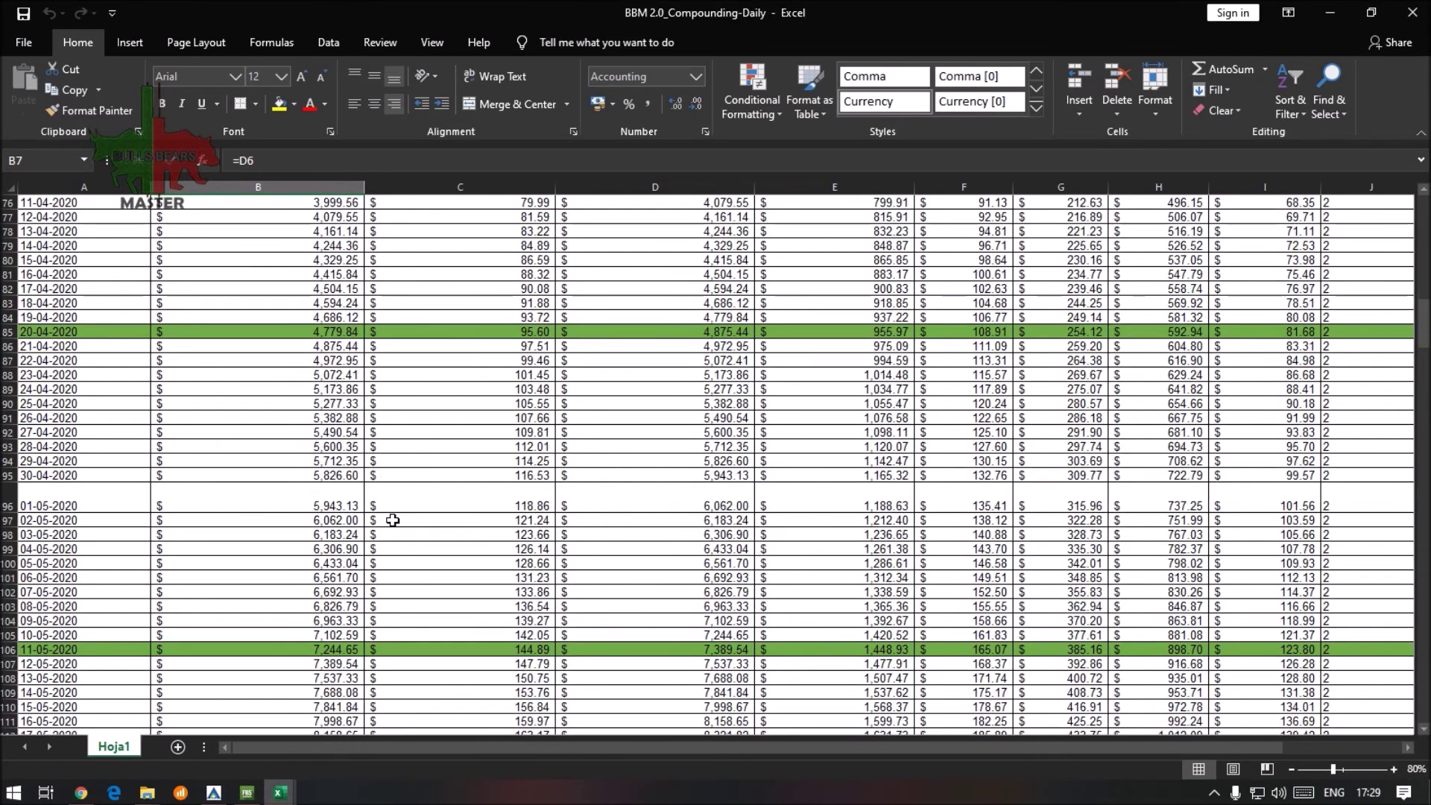
scroll(455, 598, "down", 9)
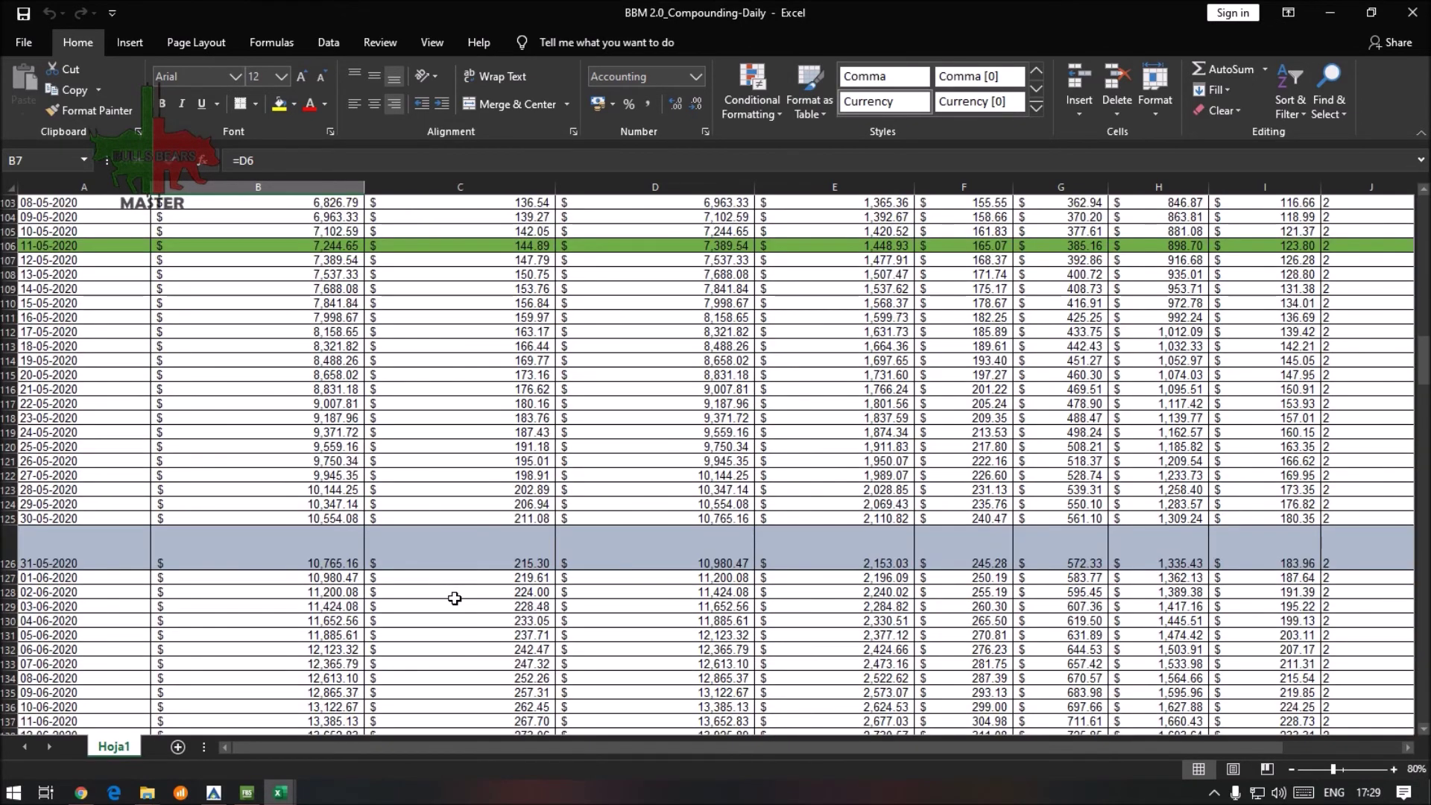
scroll(454, 598, "down", 10)
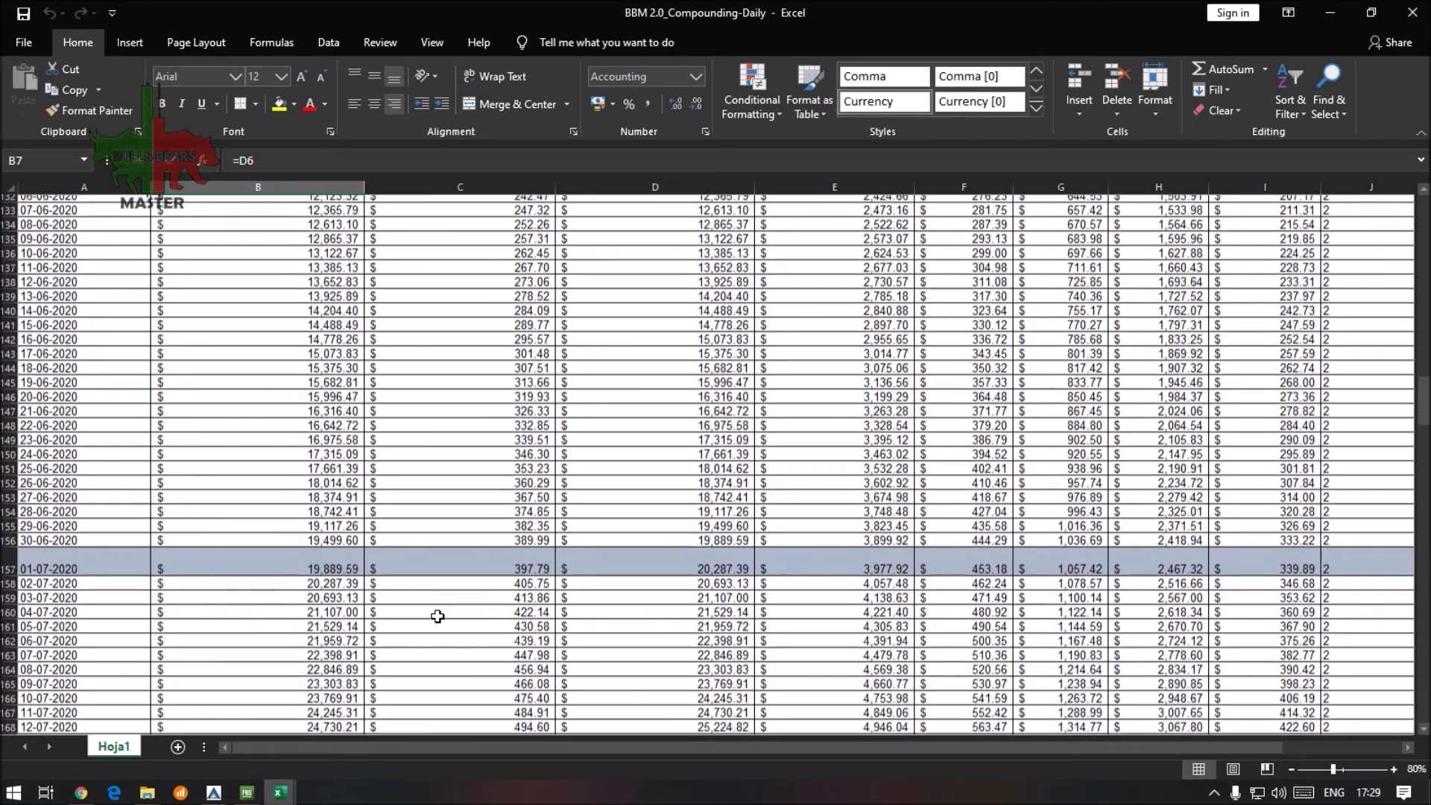
scroll(437, 616, "down", 1)
left_click(302, 508)
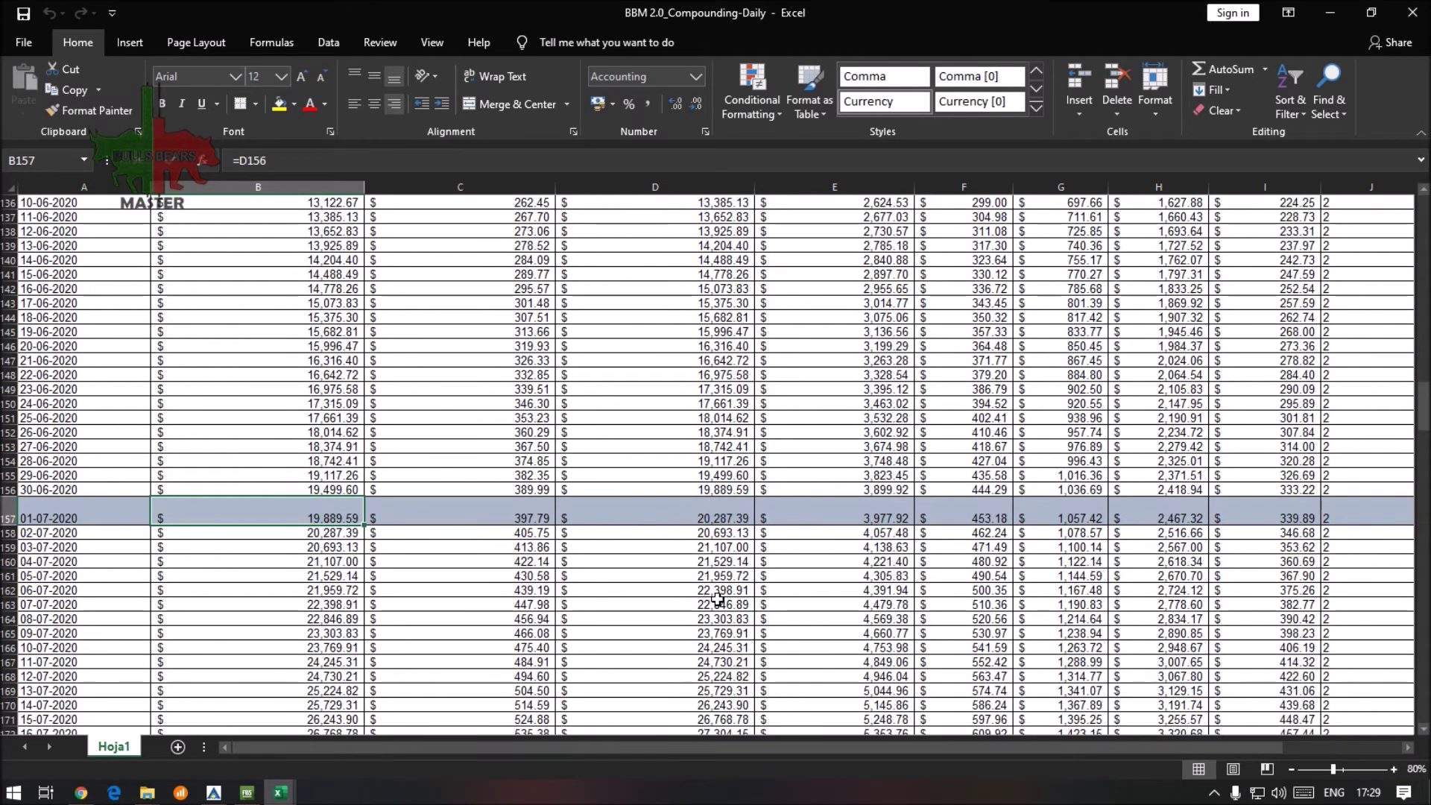
scroll(655, 630, "up", 20)
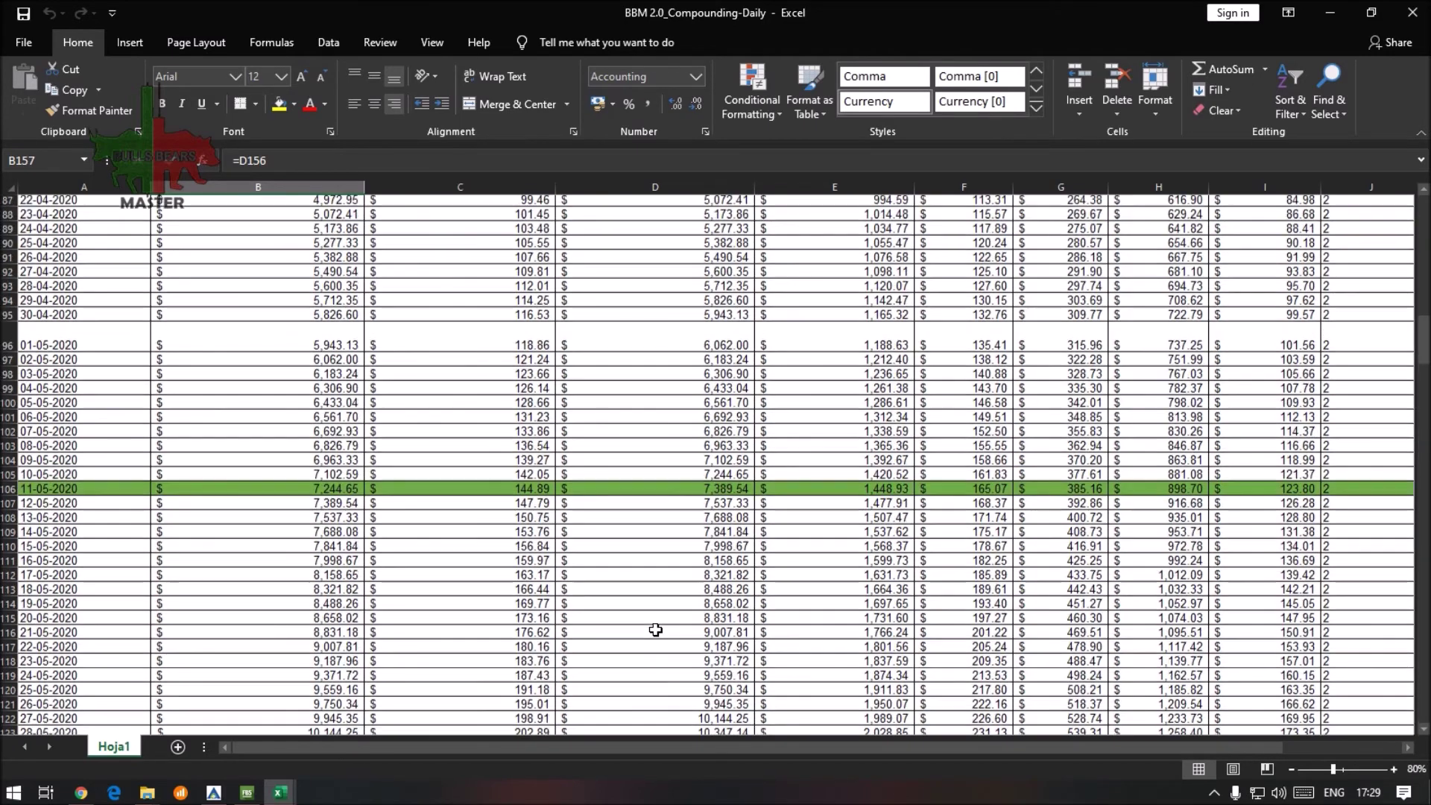
scroll(655, 630, "up", 14)
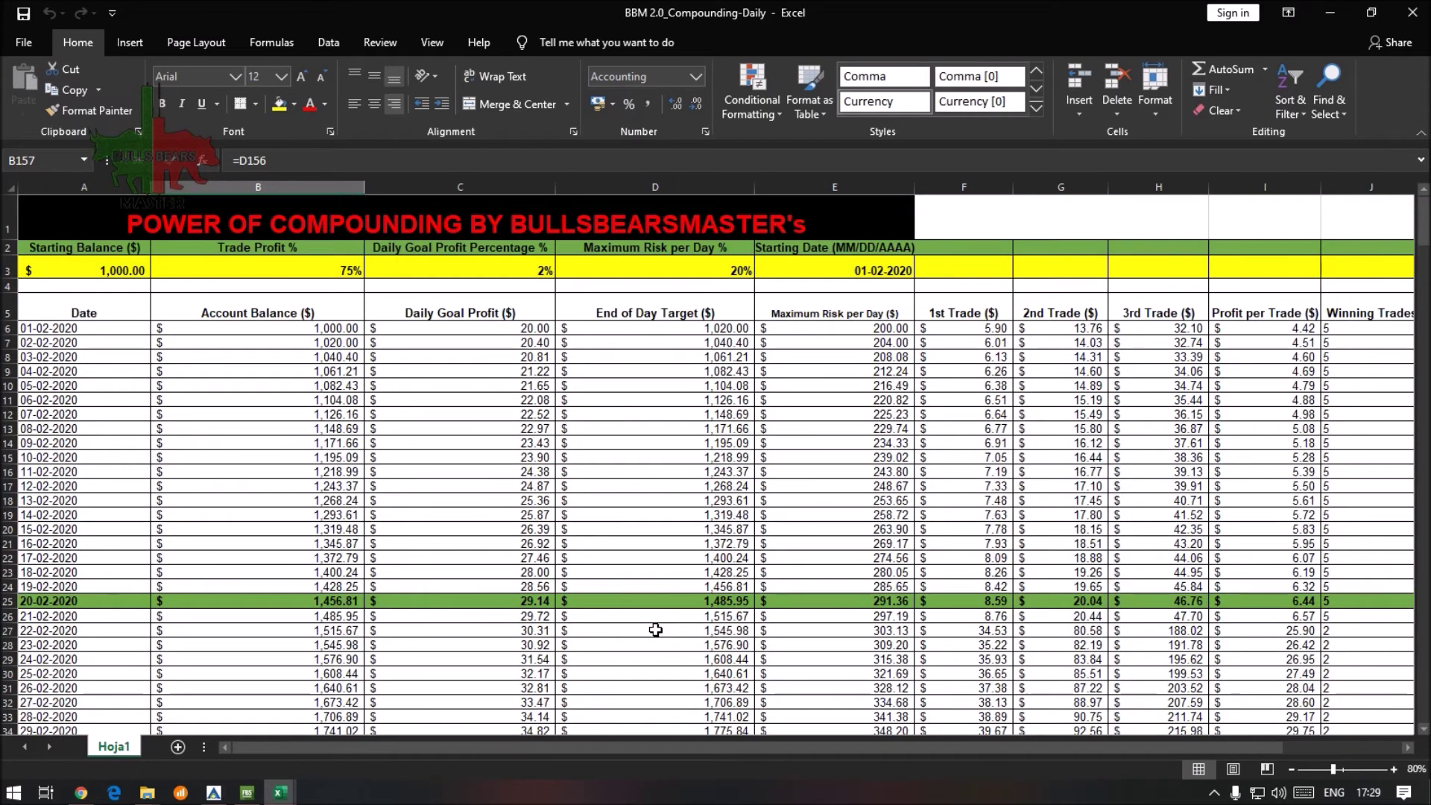
scroll(655, 630, "down", 19)
scroll(655, 629, "down", 16)
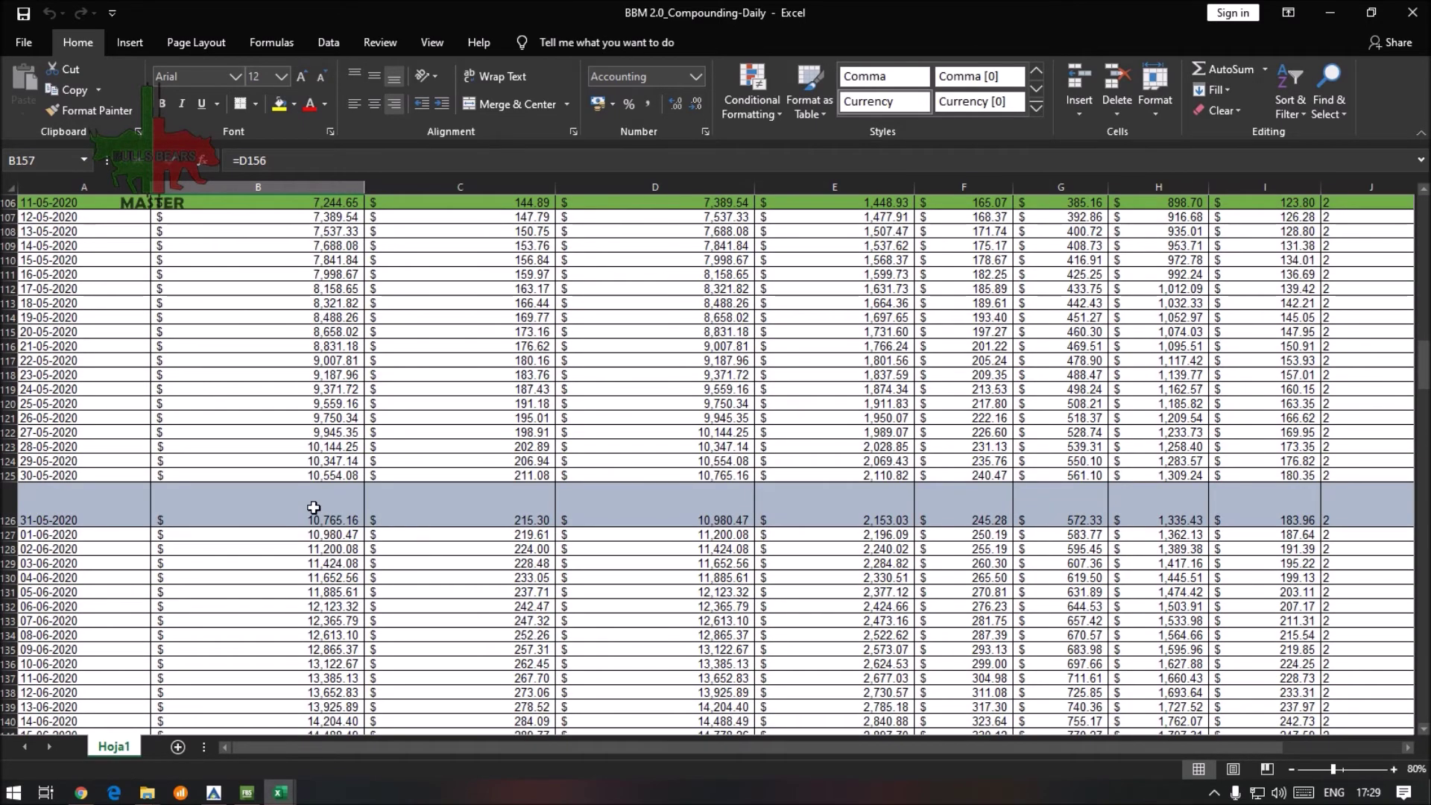
scroll(683, 578, "down", 6)
scroll(686, 594, "down", 6)
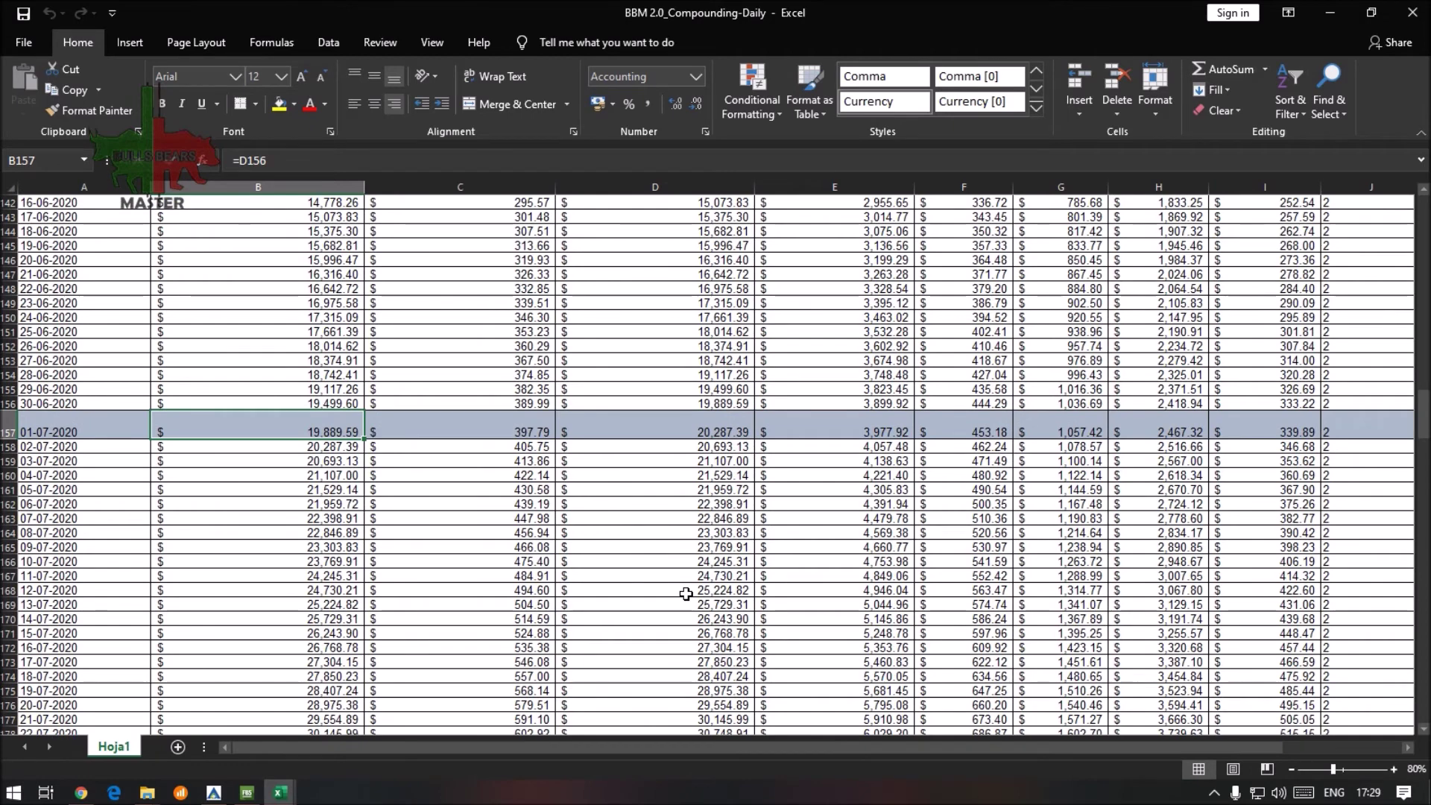
left_click(448, 581)
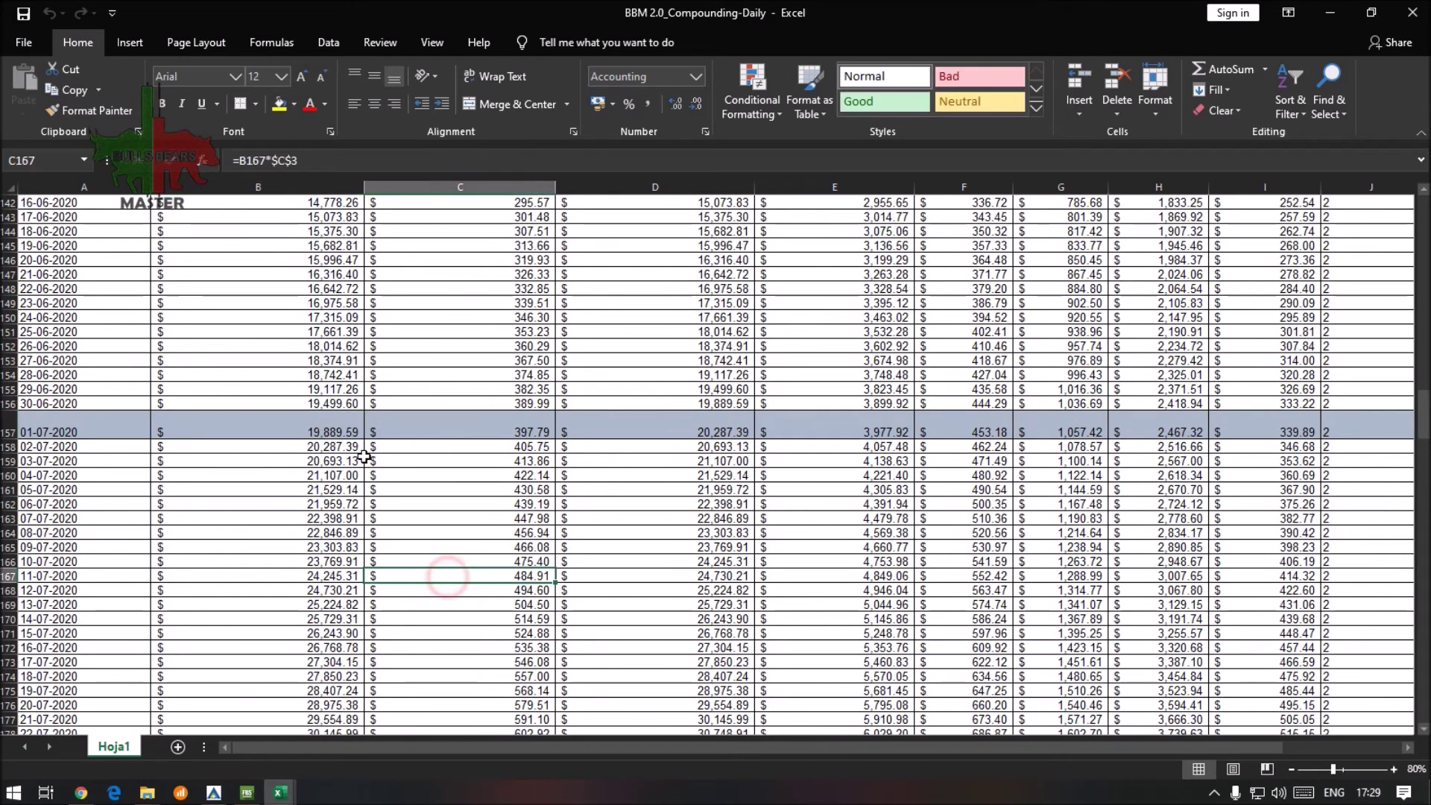
left_click(543, 425)
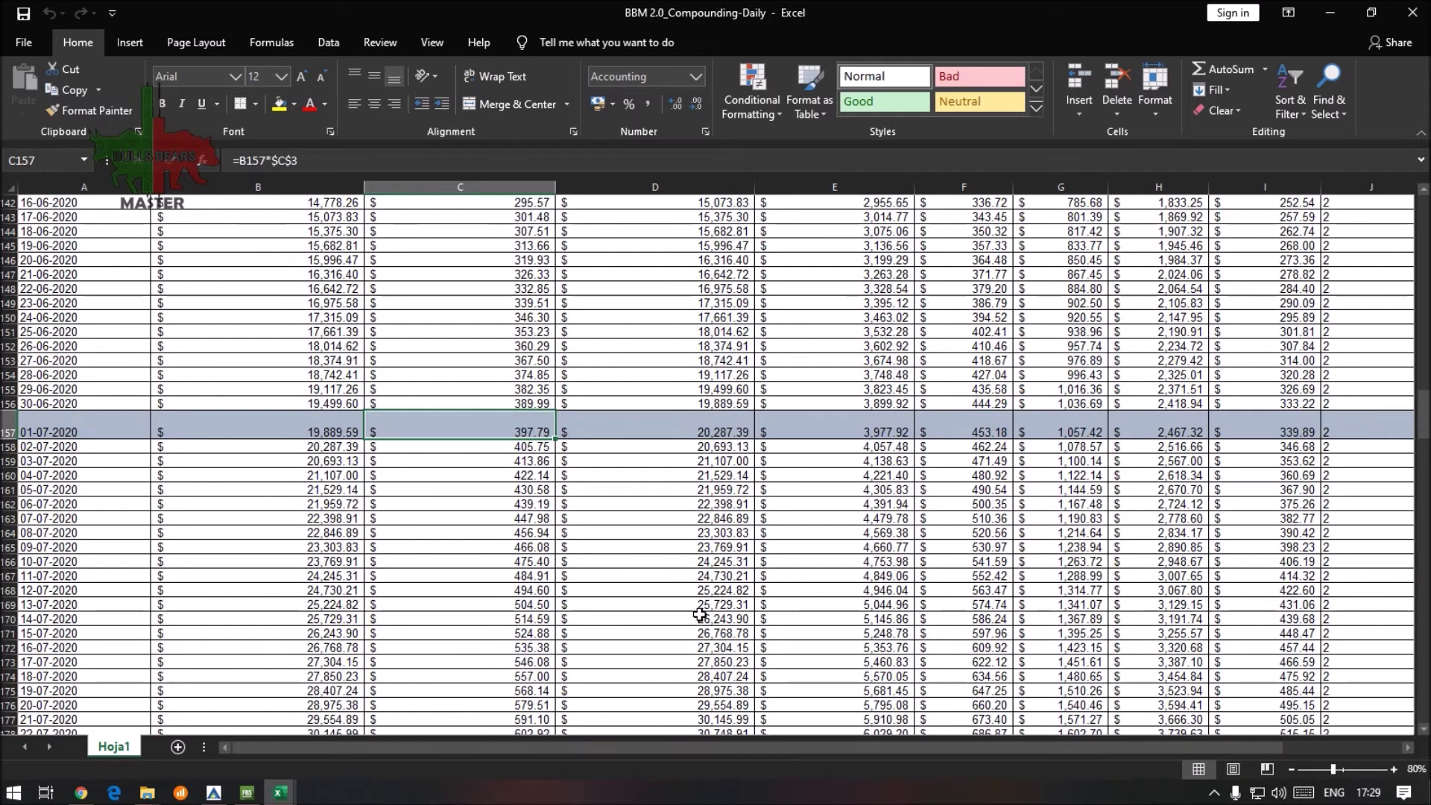
scroll(700, 614, "up", 2)
scroll(700, 614, "up", 8)
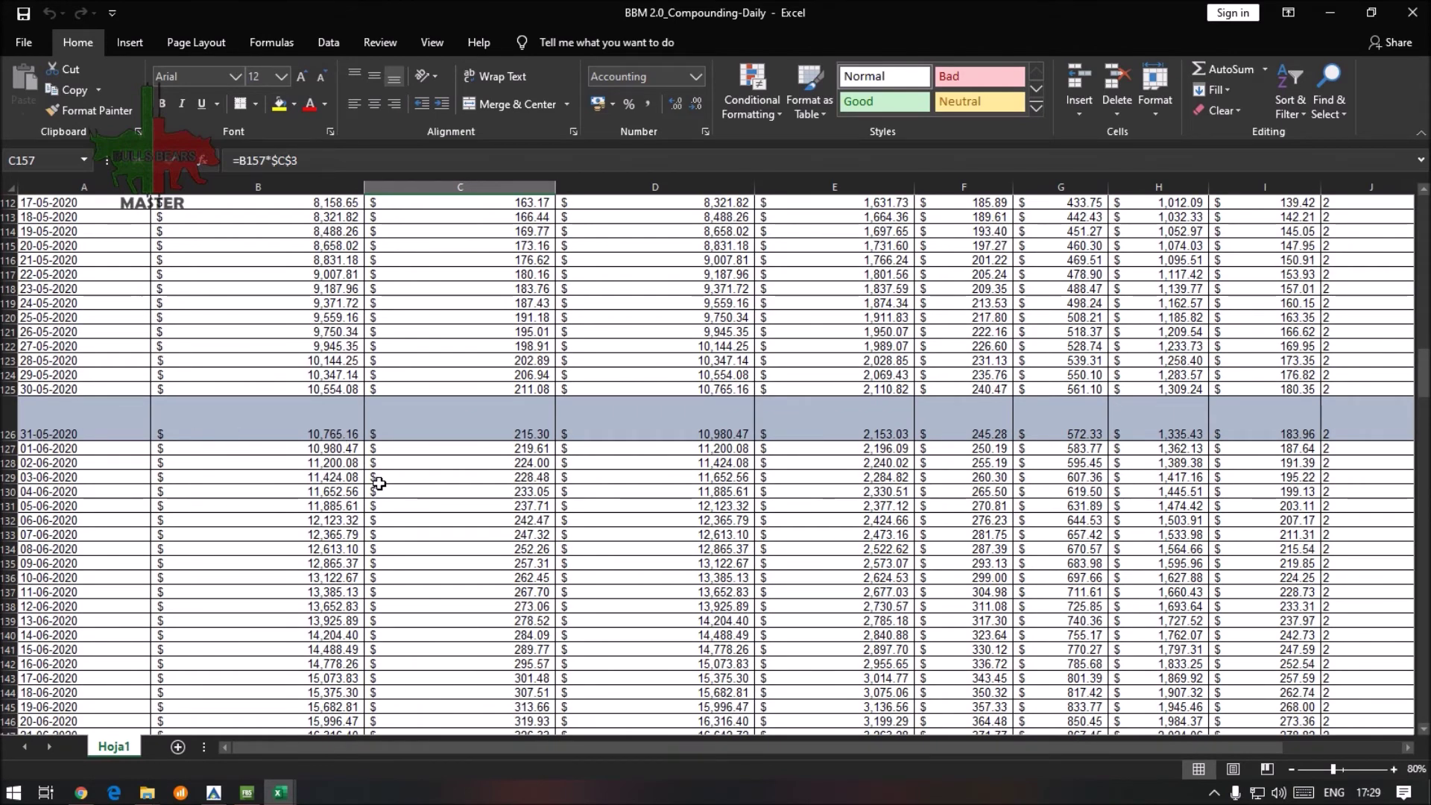
scroll(599, 522, "up", 20)
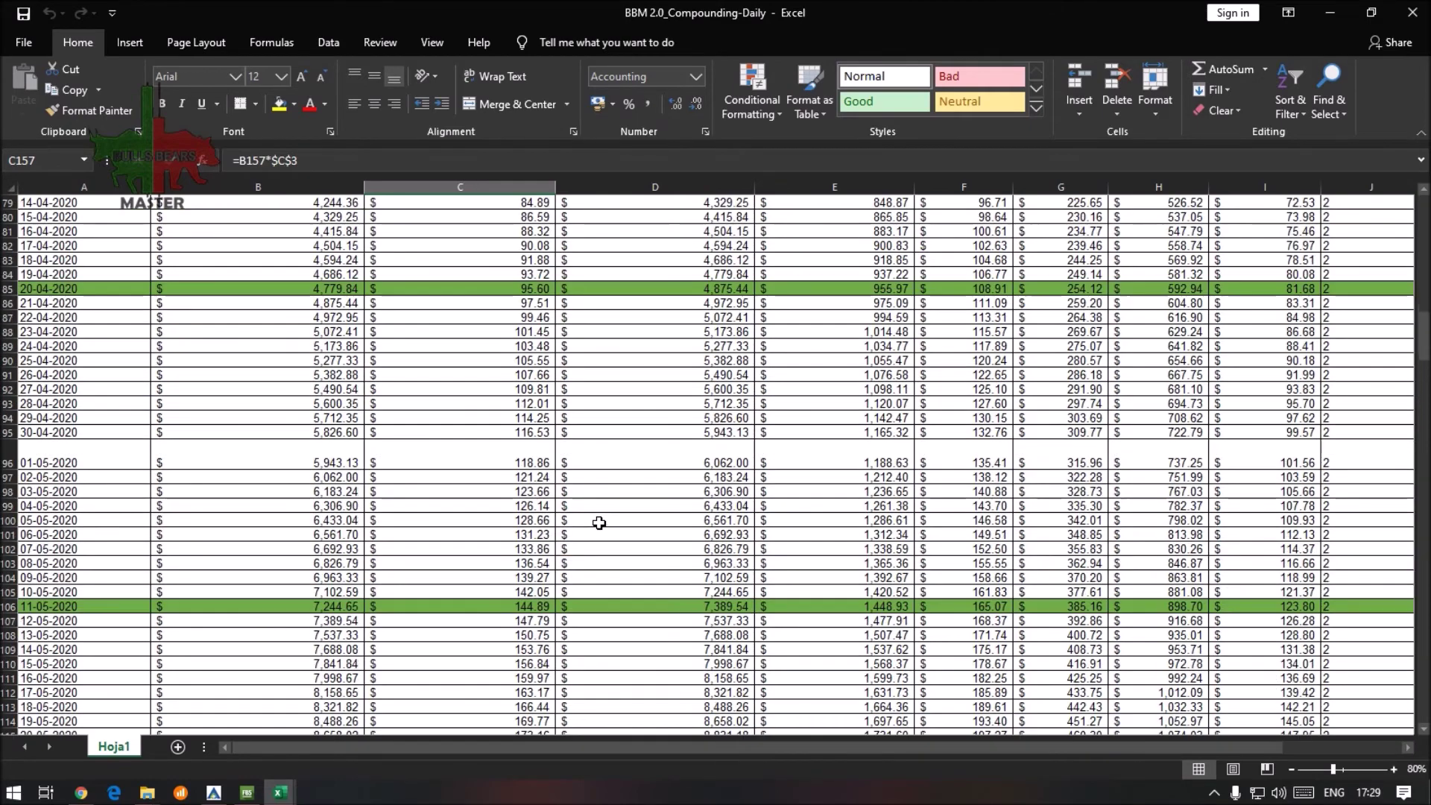
scroll(599, 522, "up", 13)
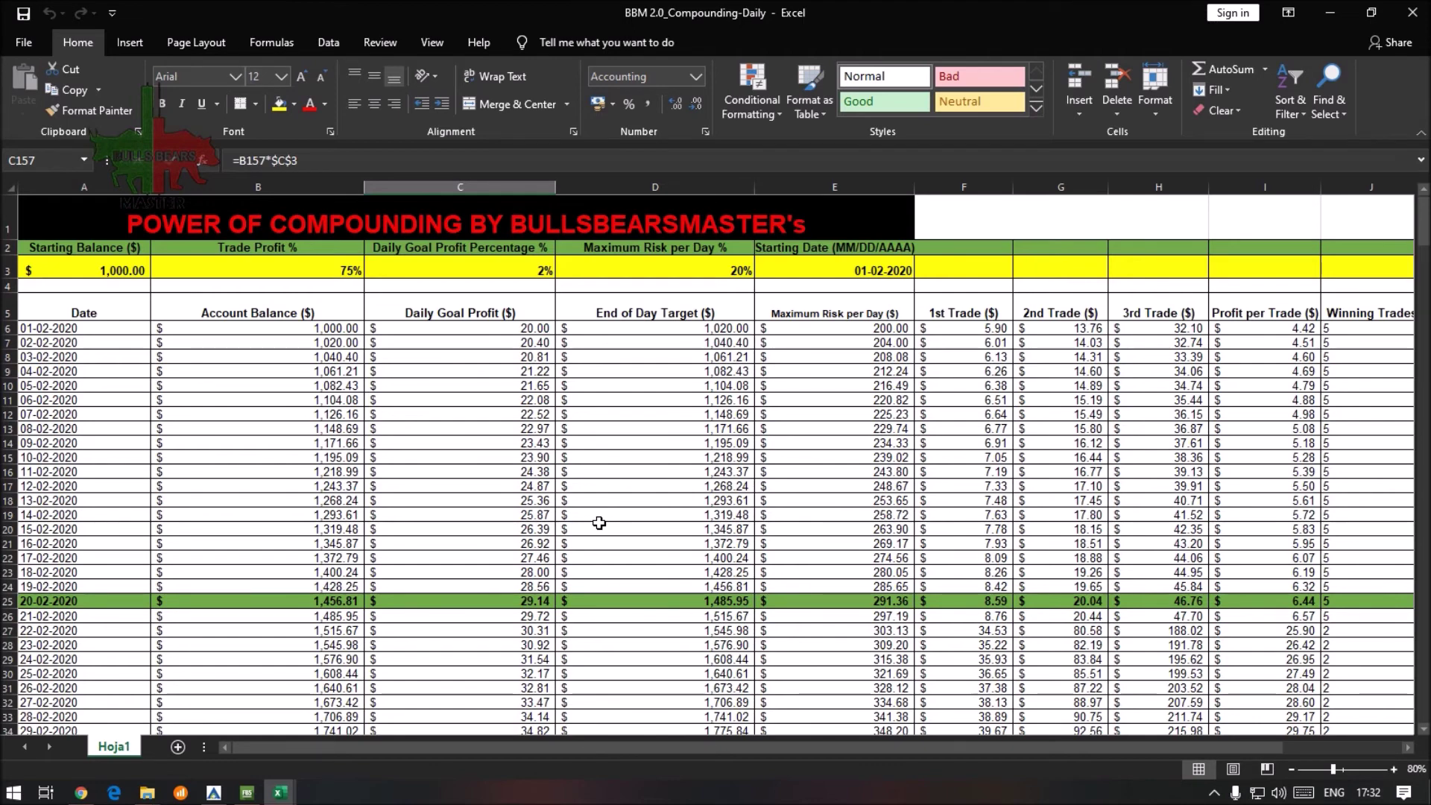
left_click(331, 326)
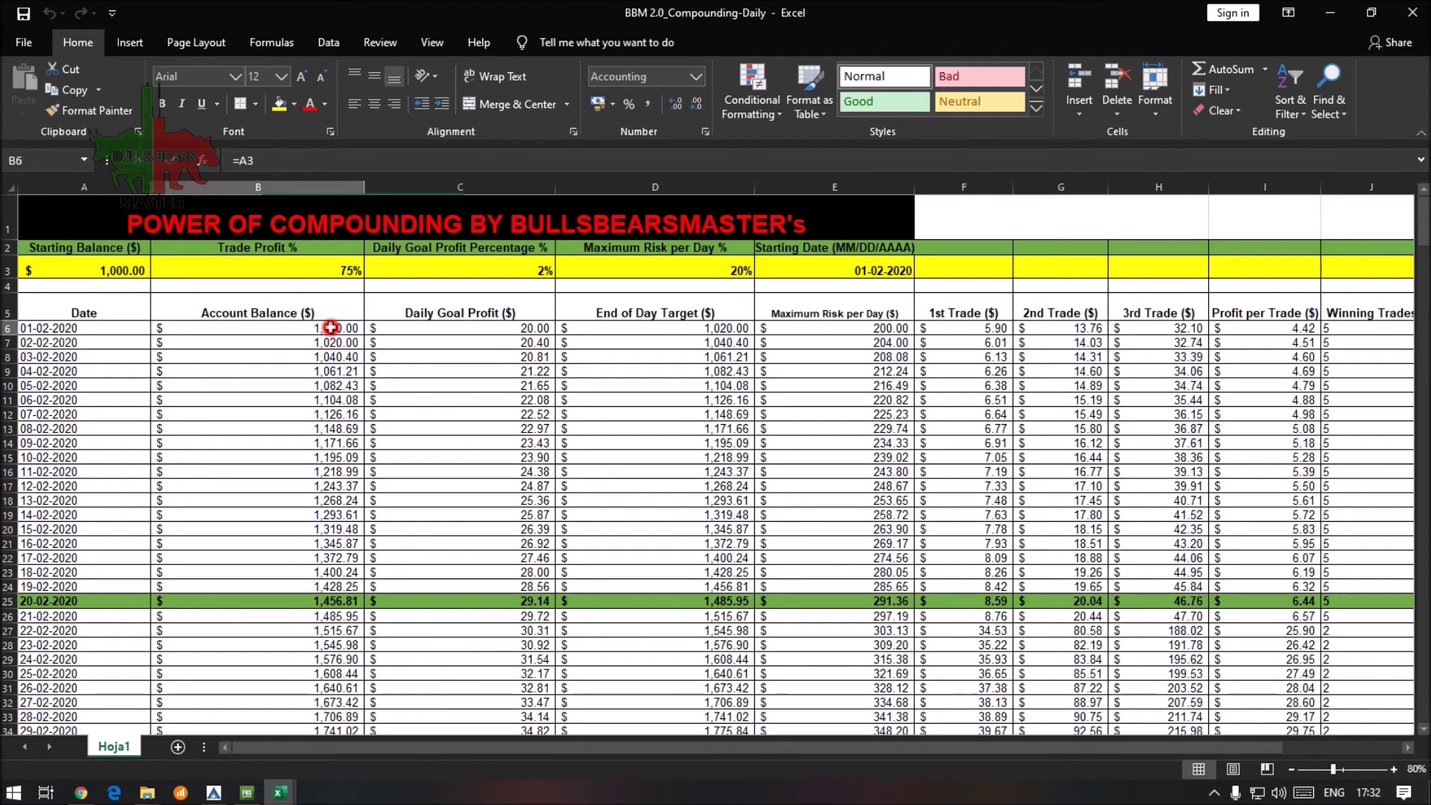
left_click(676, 329)
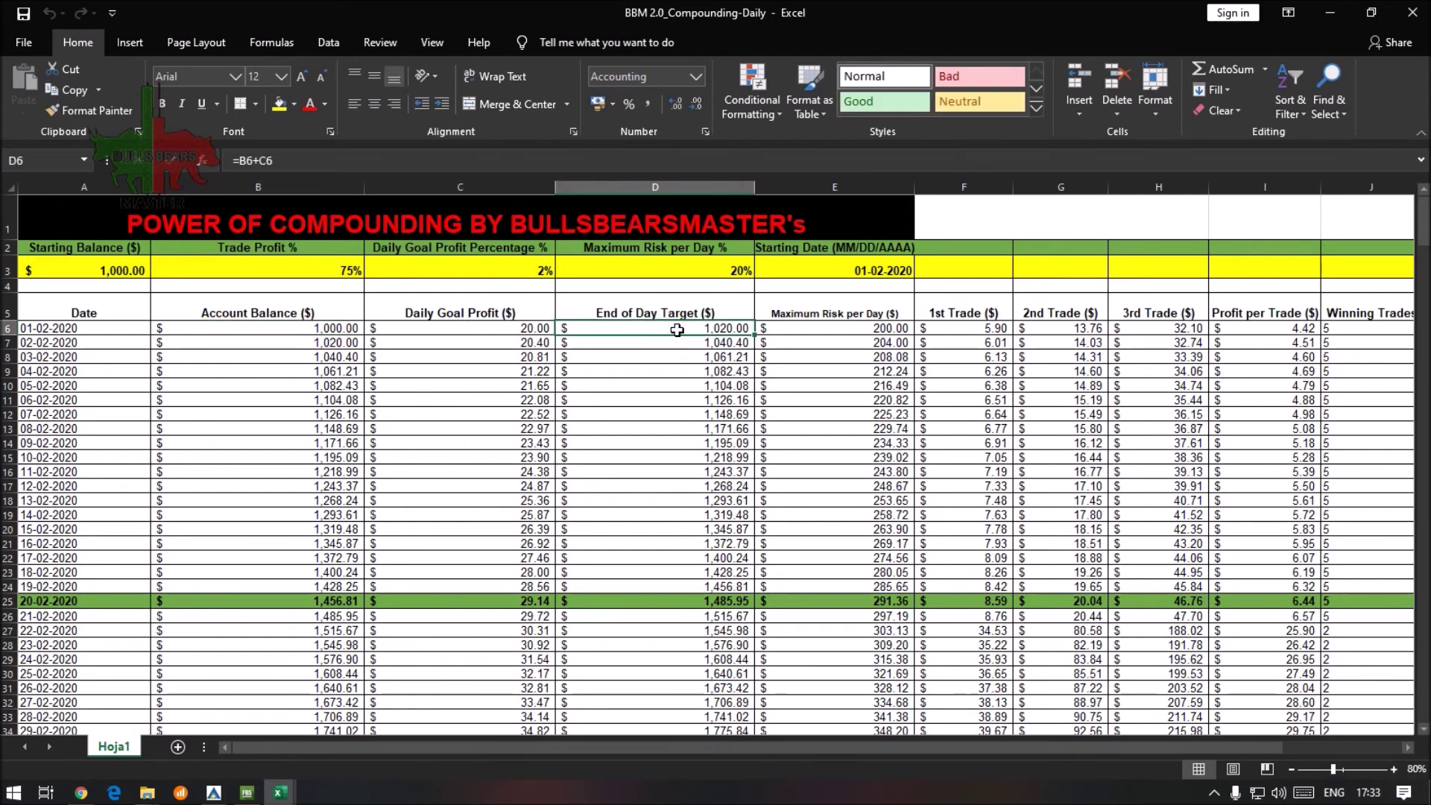
left_click(349, 348)
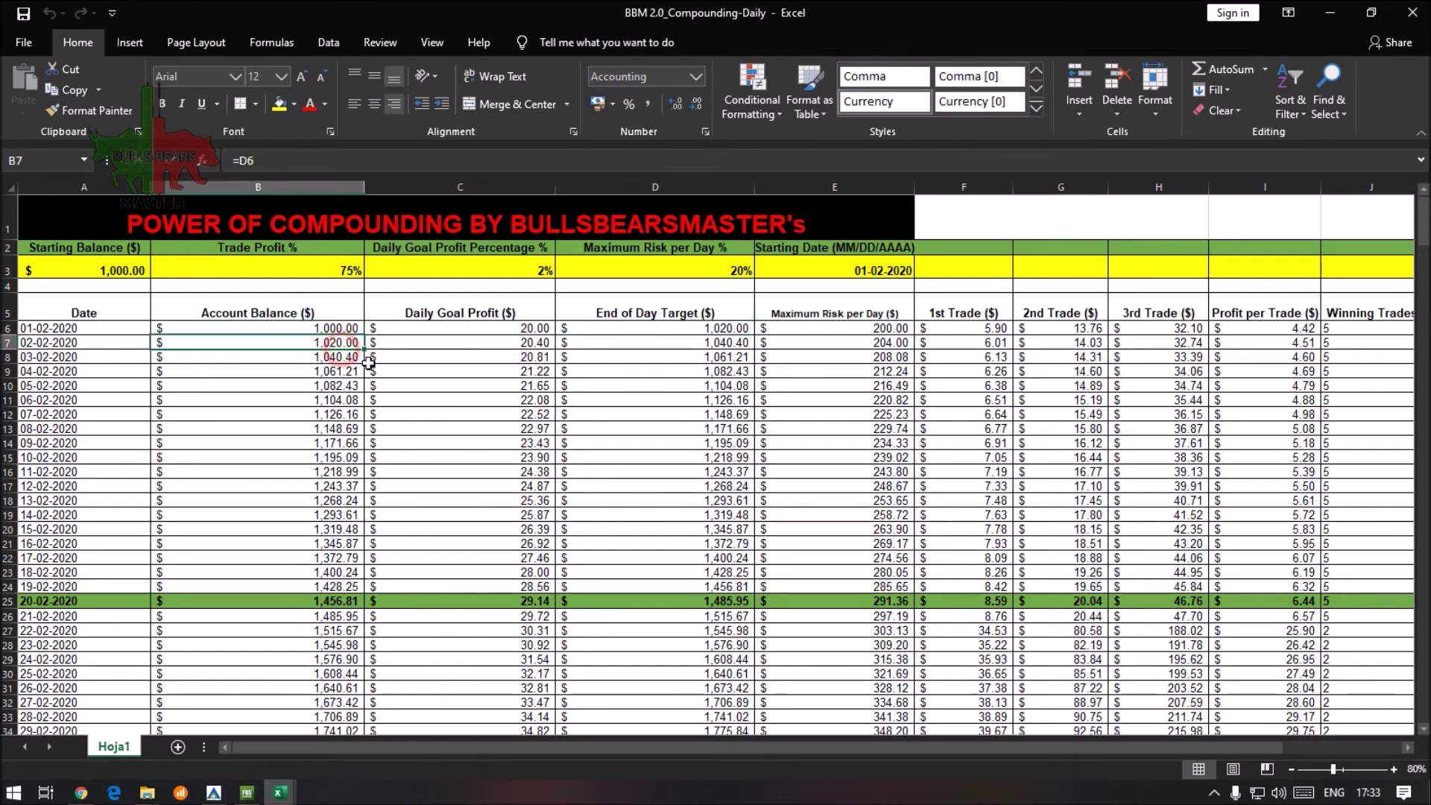
left_click(535, 348)
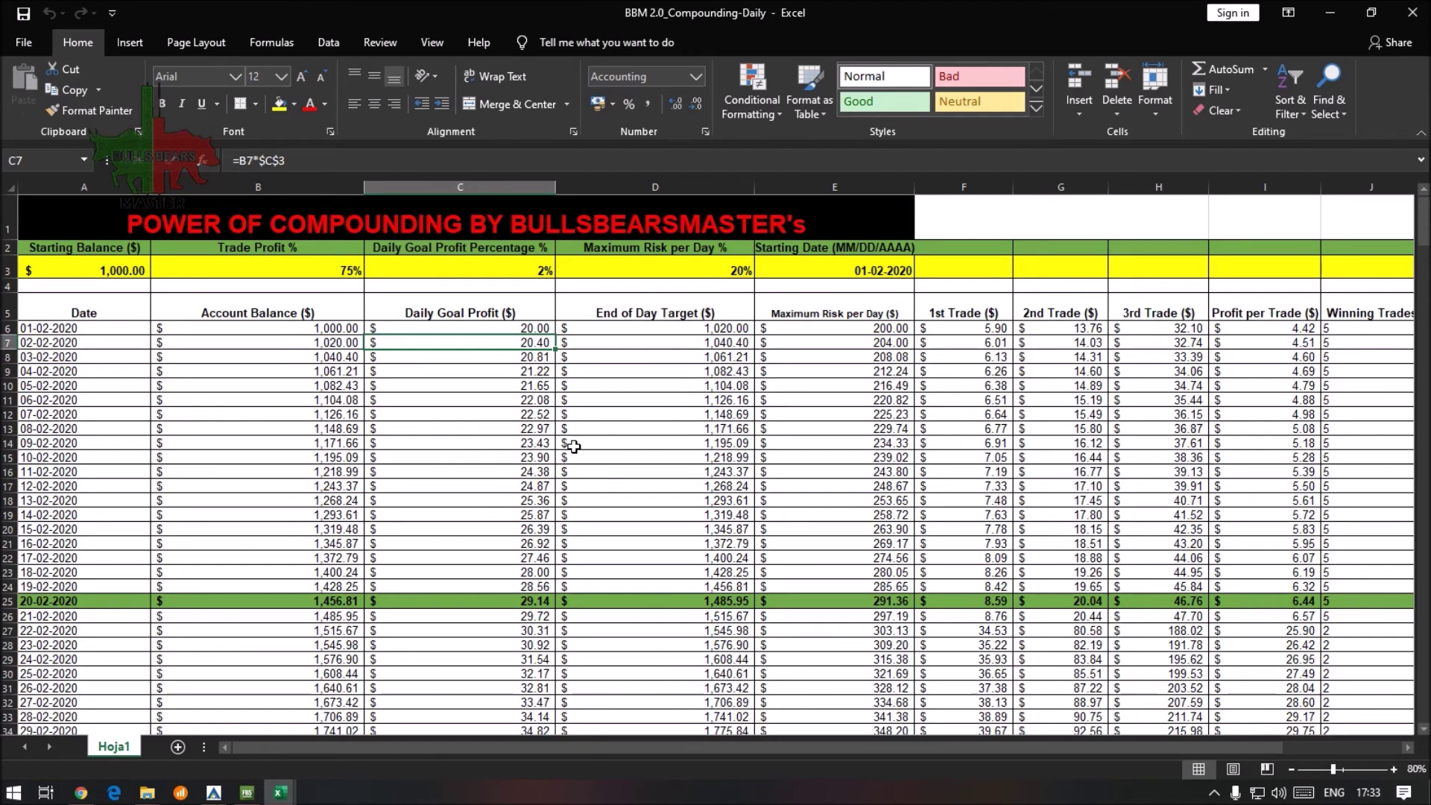
left_click(511, 603)
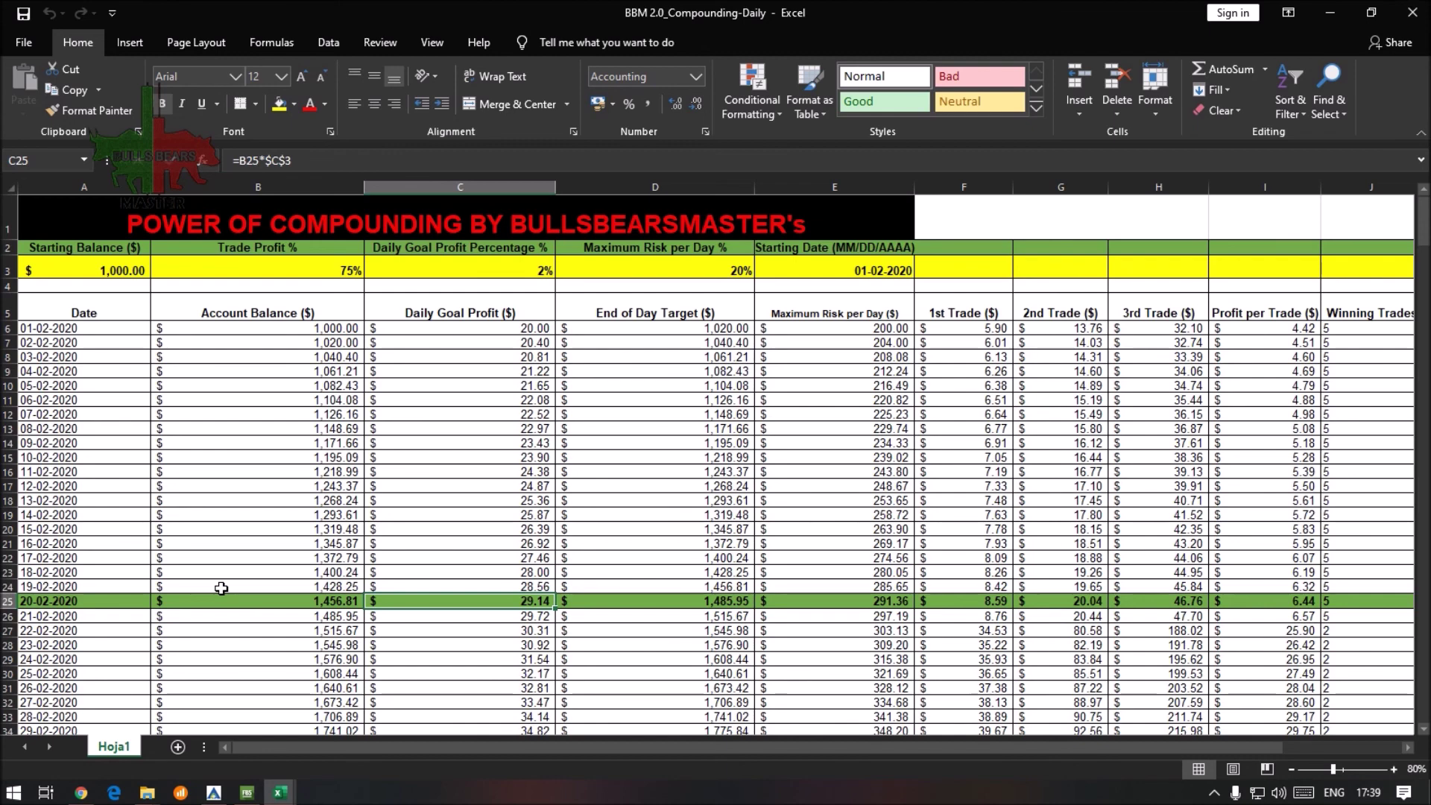
- Switch from the Excel compounding sheet to MetaTrader 4's CADCHF M1 chart
left_click(213, 792)
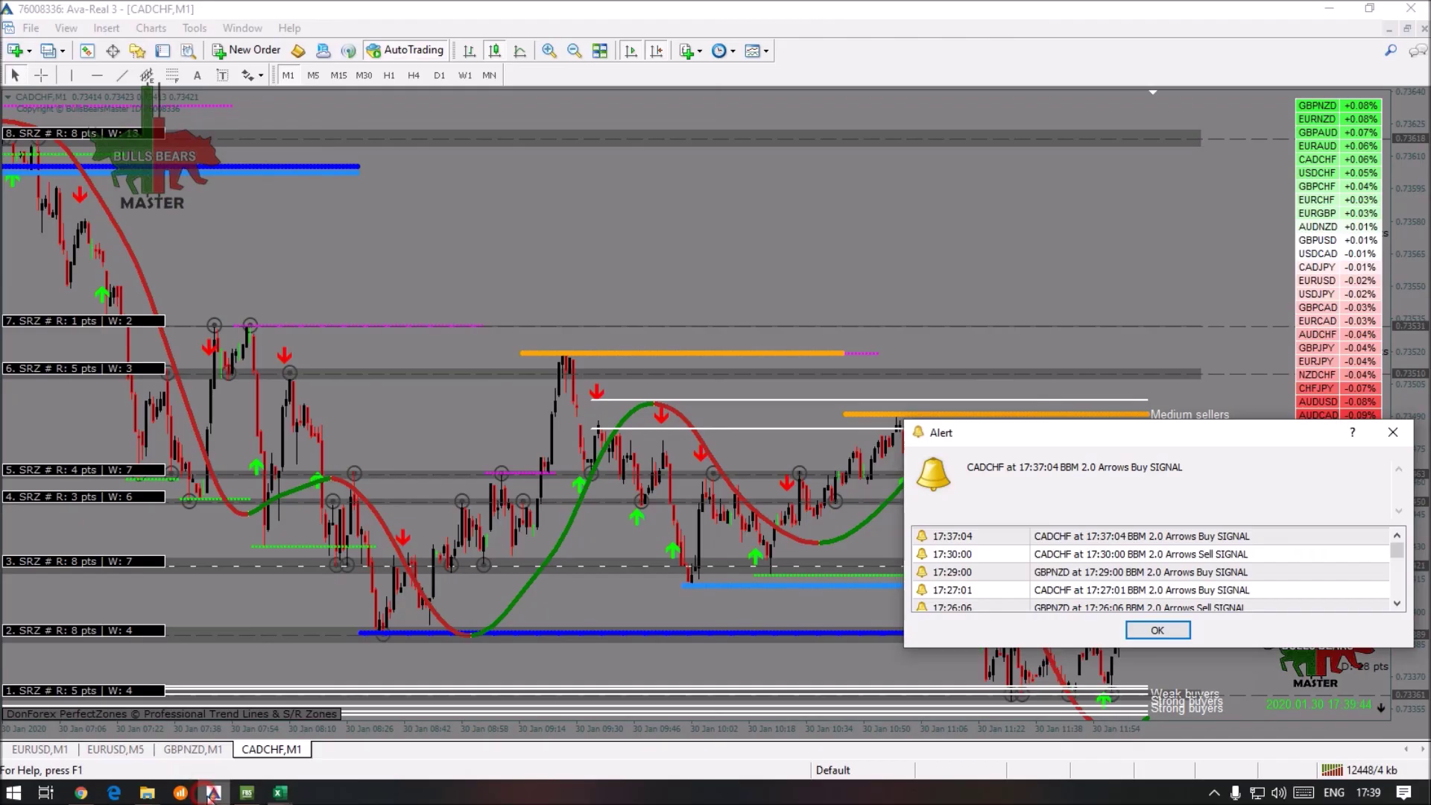
- Dismiss both CADCHF signal alerts, compress the price scale vertically, and enable the crosshair
left_click(1158, 629)
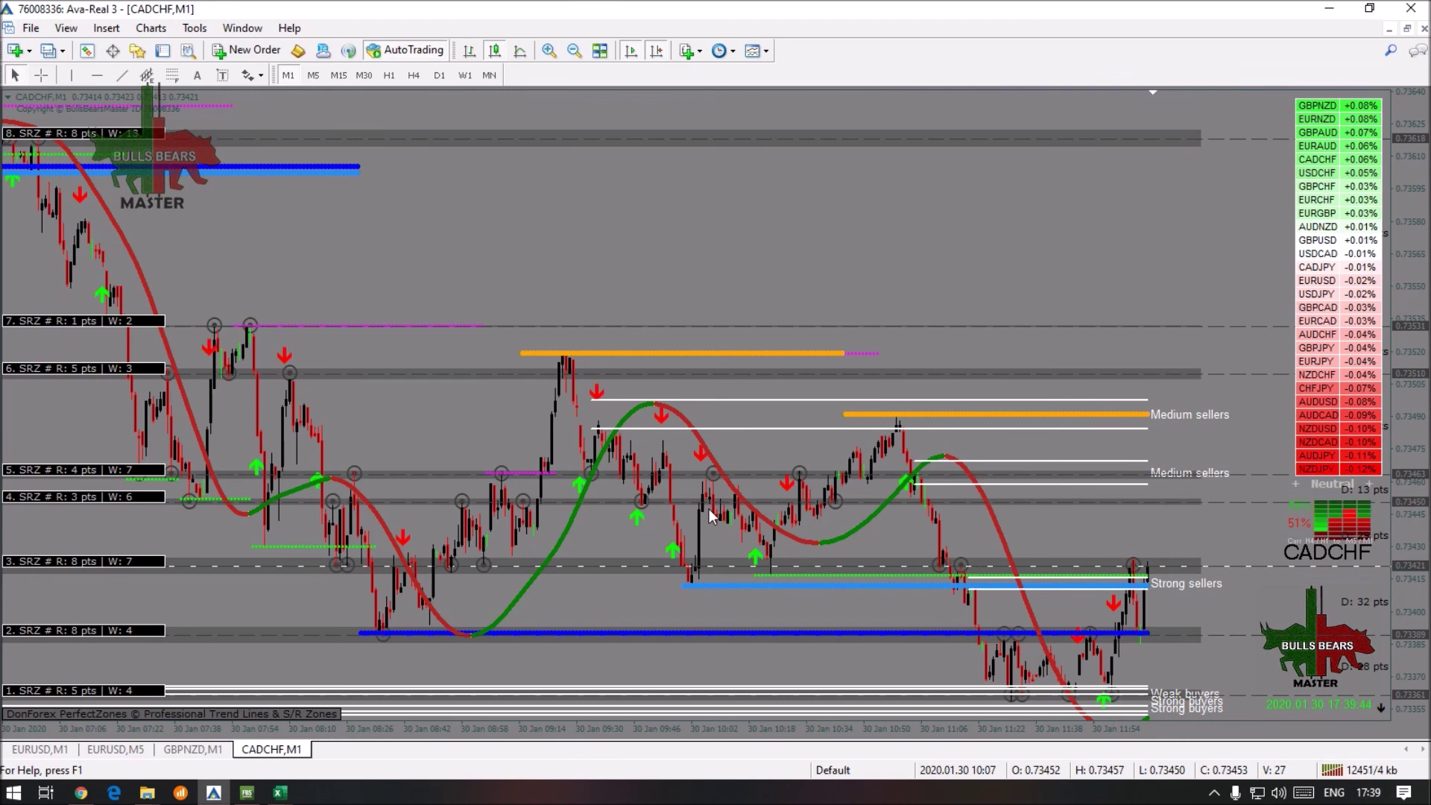
left_click_drag(1404, 344, 1404, 417)
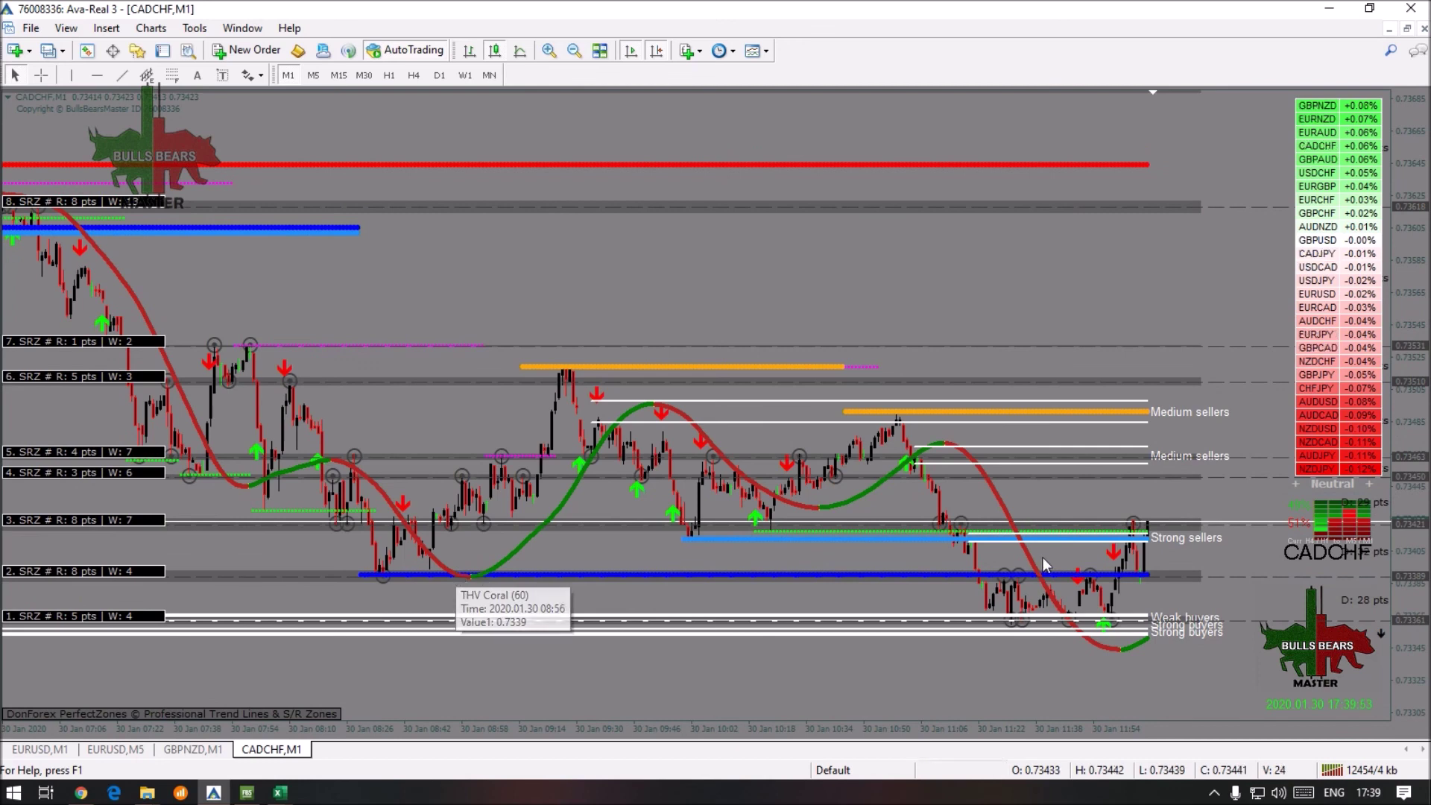
left_click(41, 75)
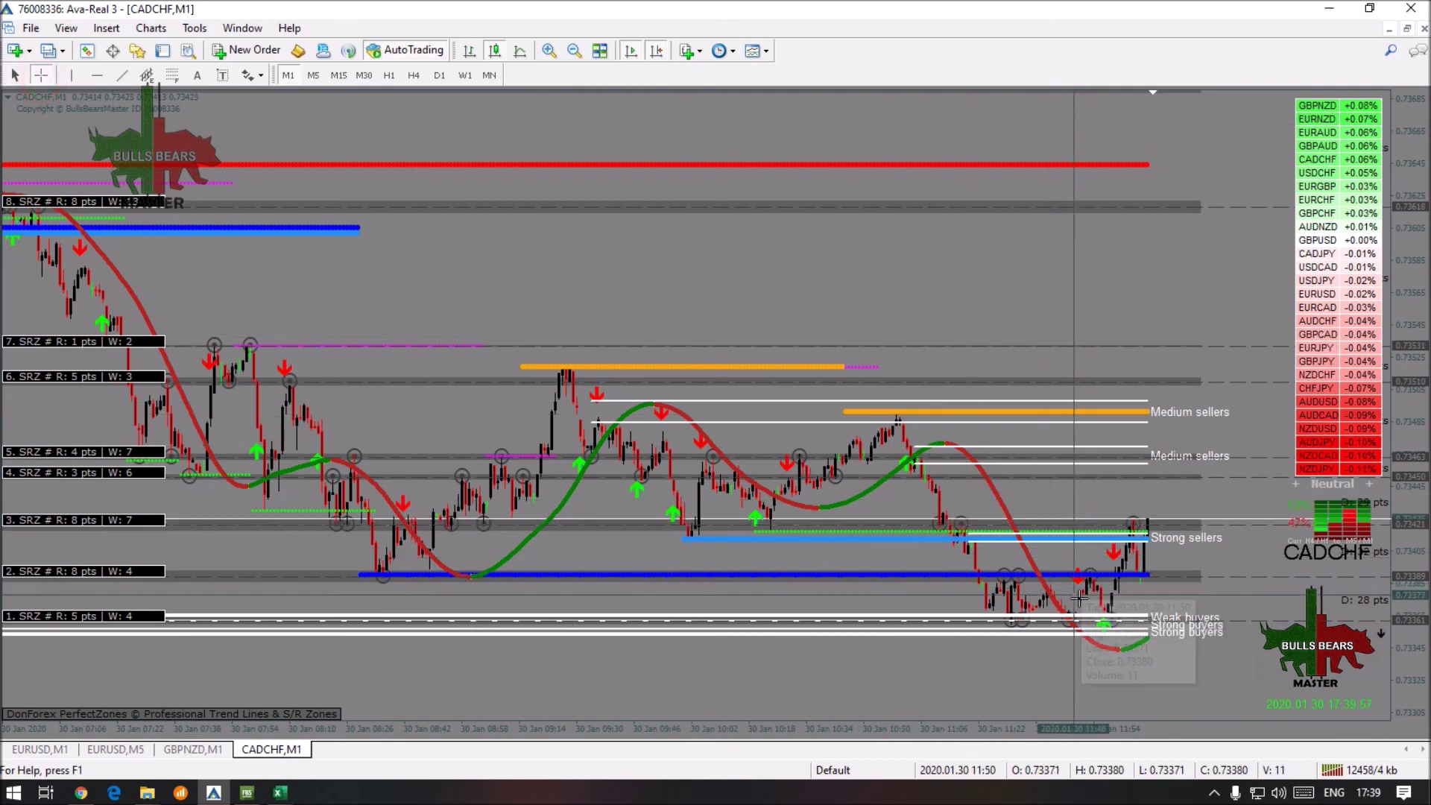
mouse_move(1091, 575)
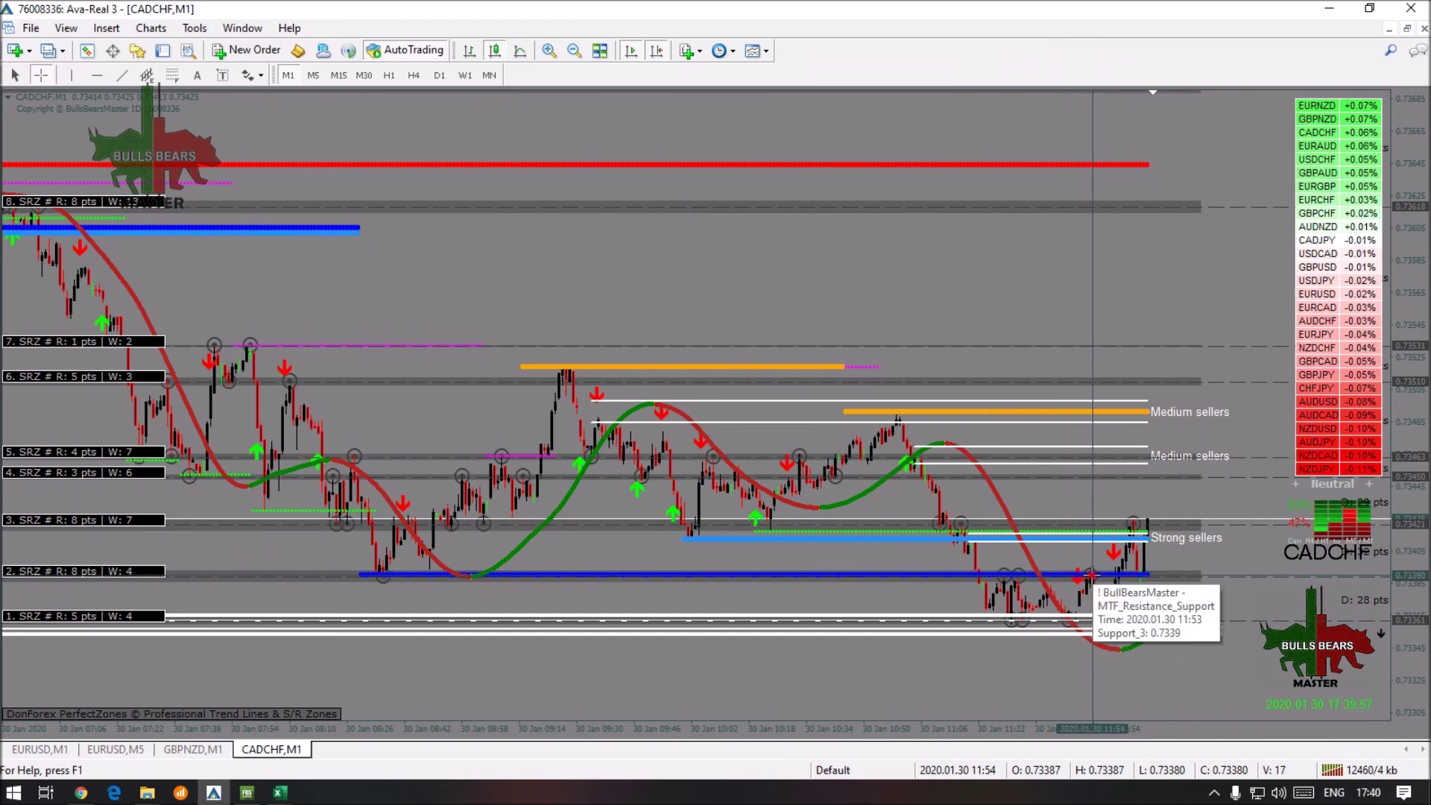
left_click(1156, 626)
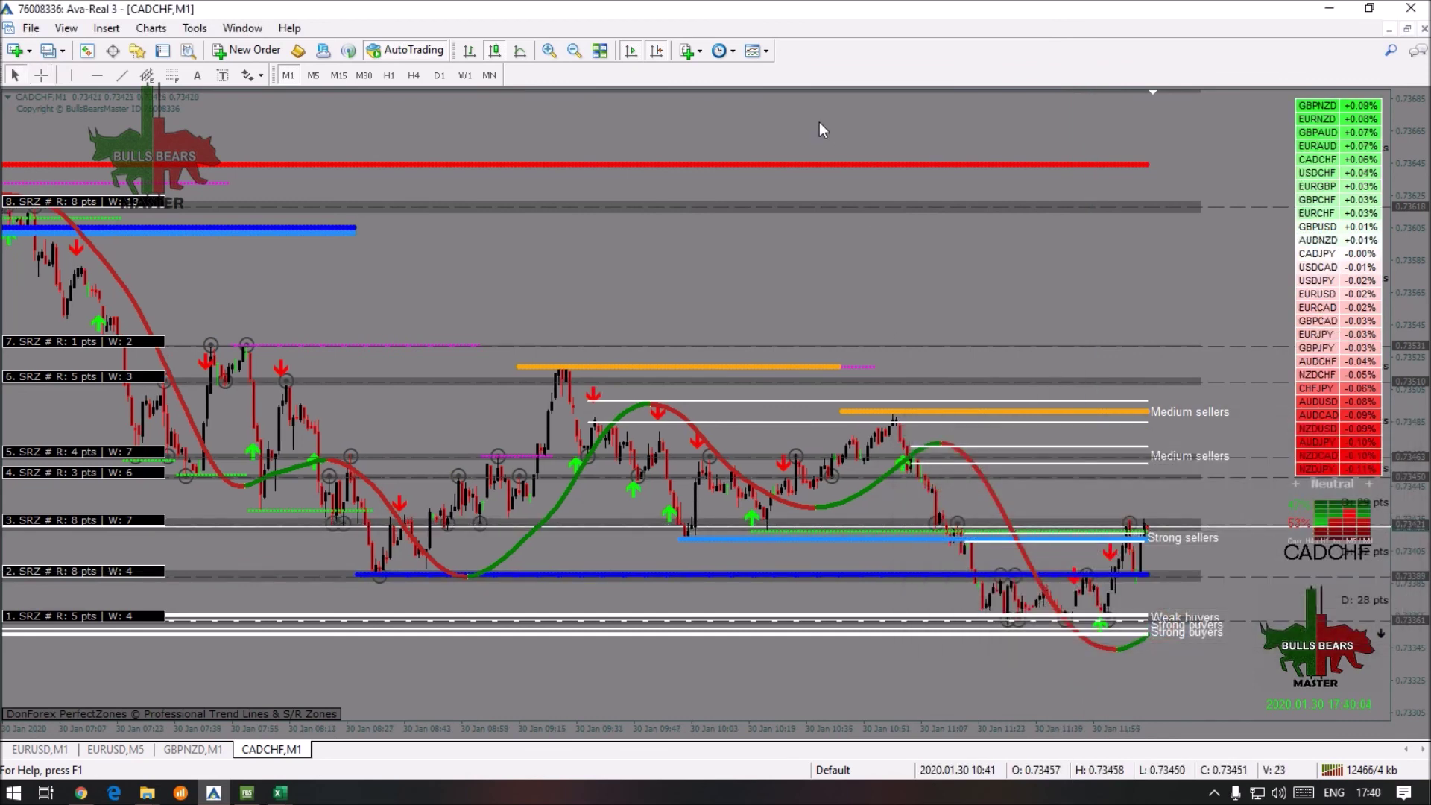
left_click(549, 51)
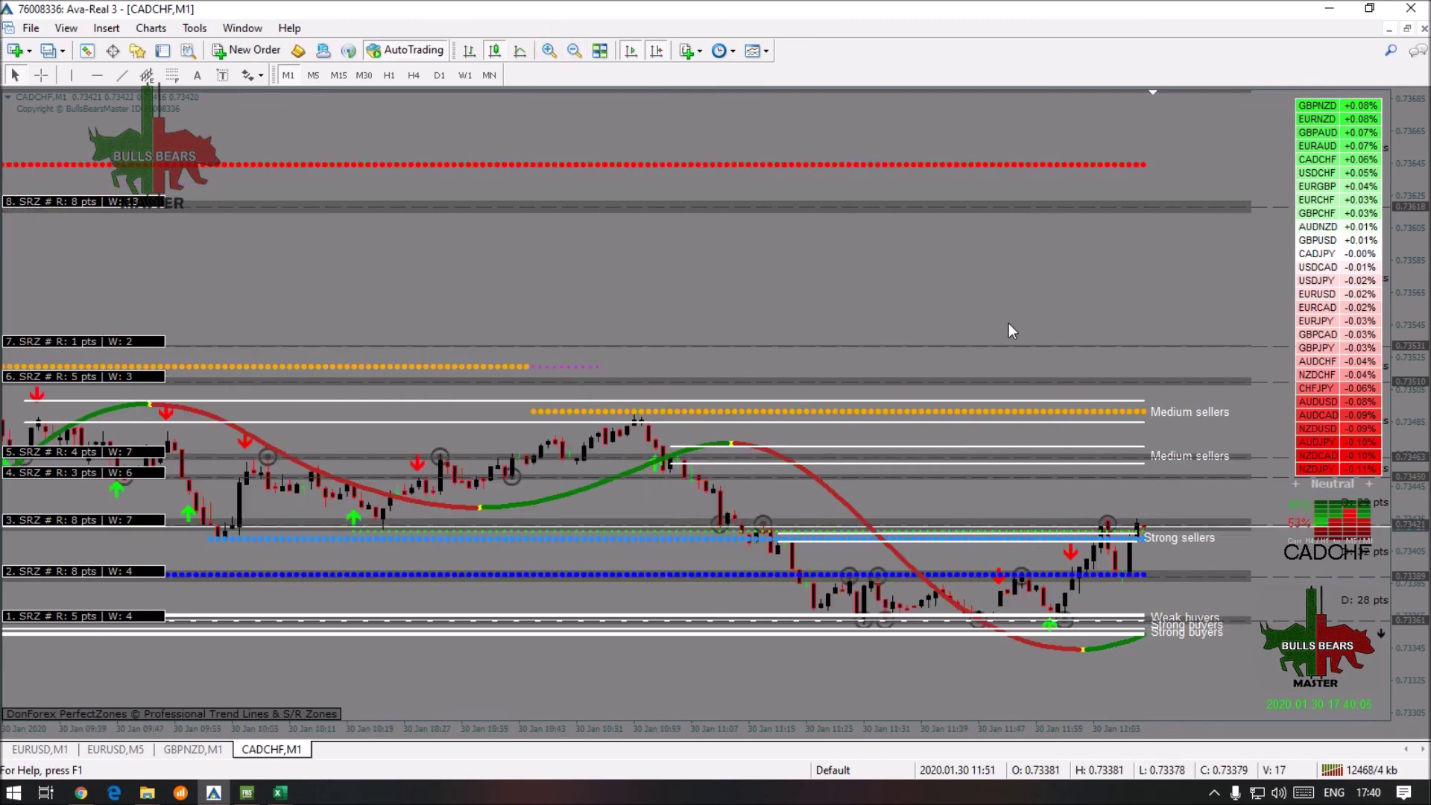
left_click(45, 76)
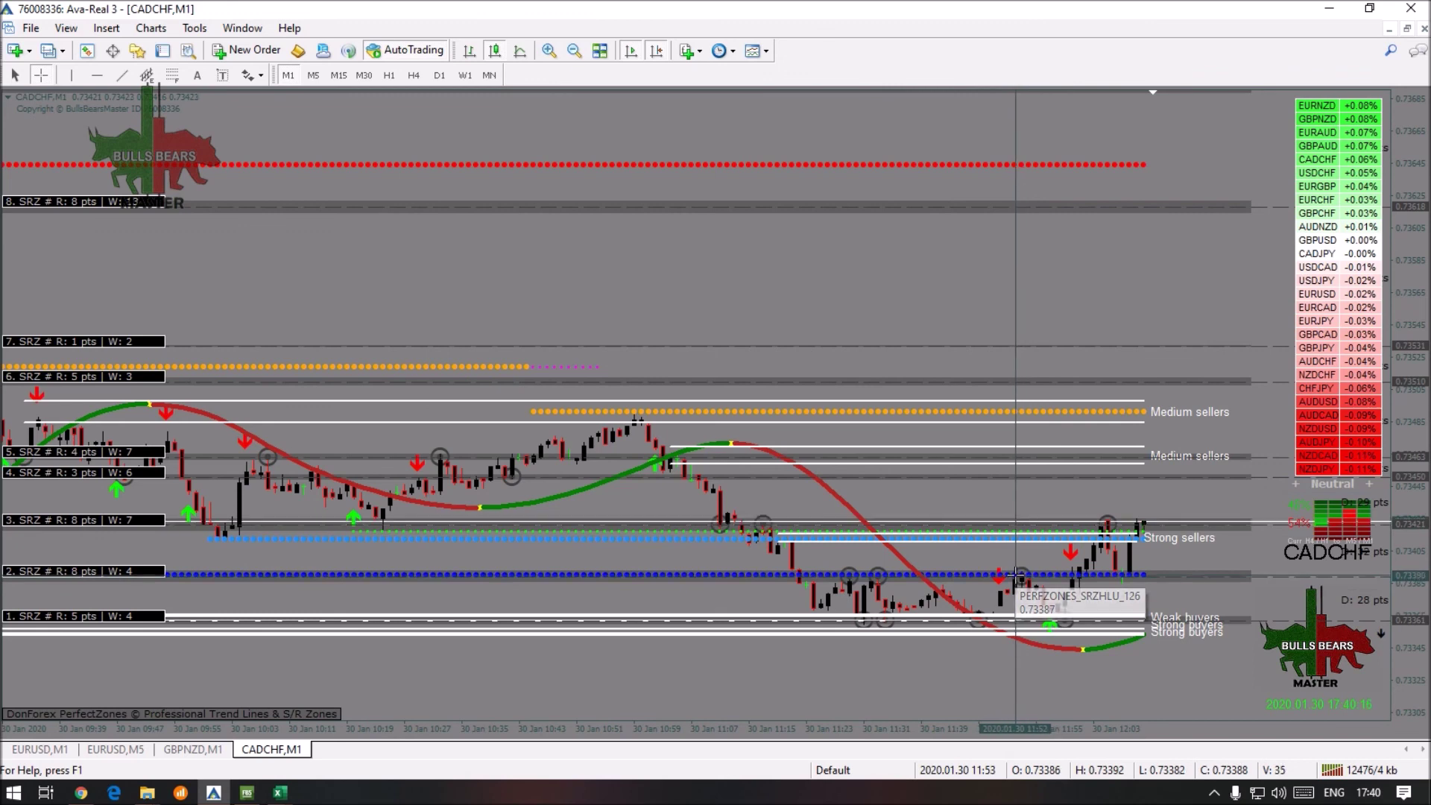
key("Escape")
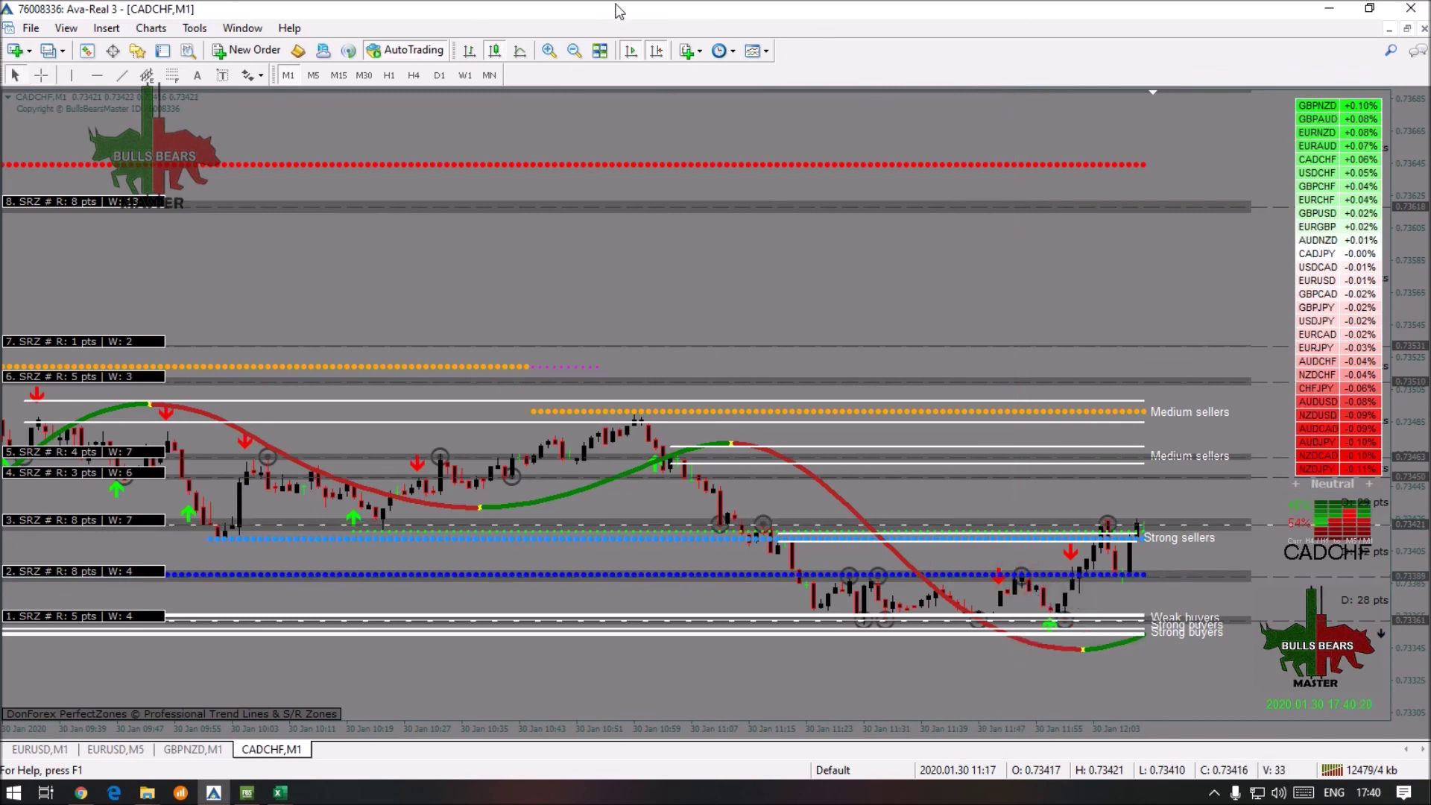
left_click(575, 51)
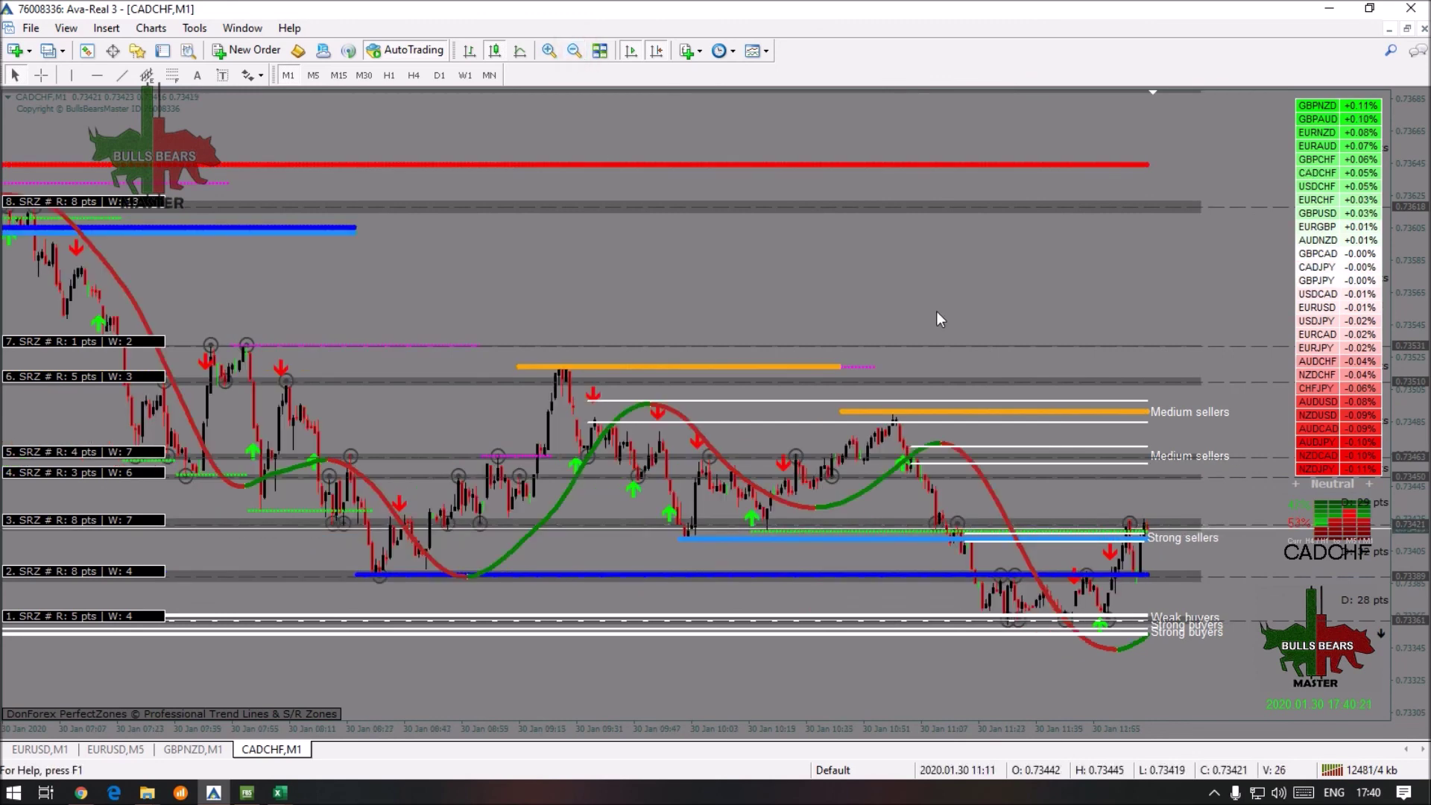